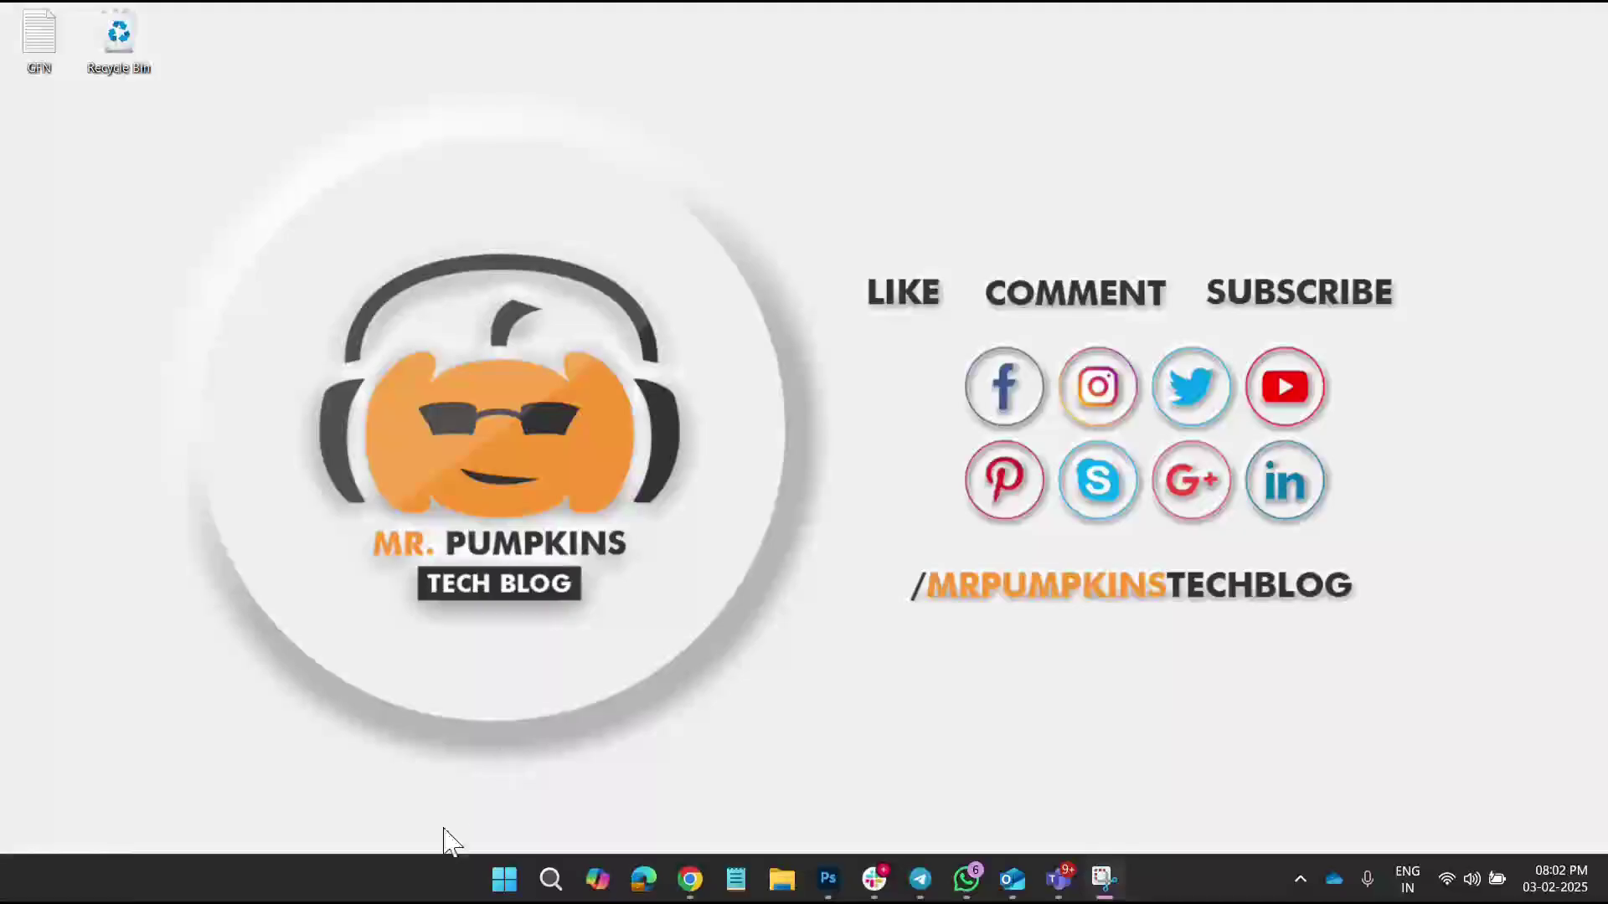
- Search the Start menu for 'microsoft store', replacing an earlier 'window' query
{"action": "left_click", "coordinate": [495, 895]}
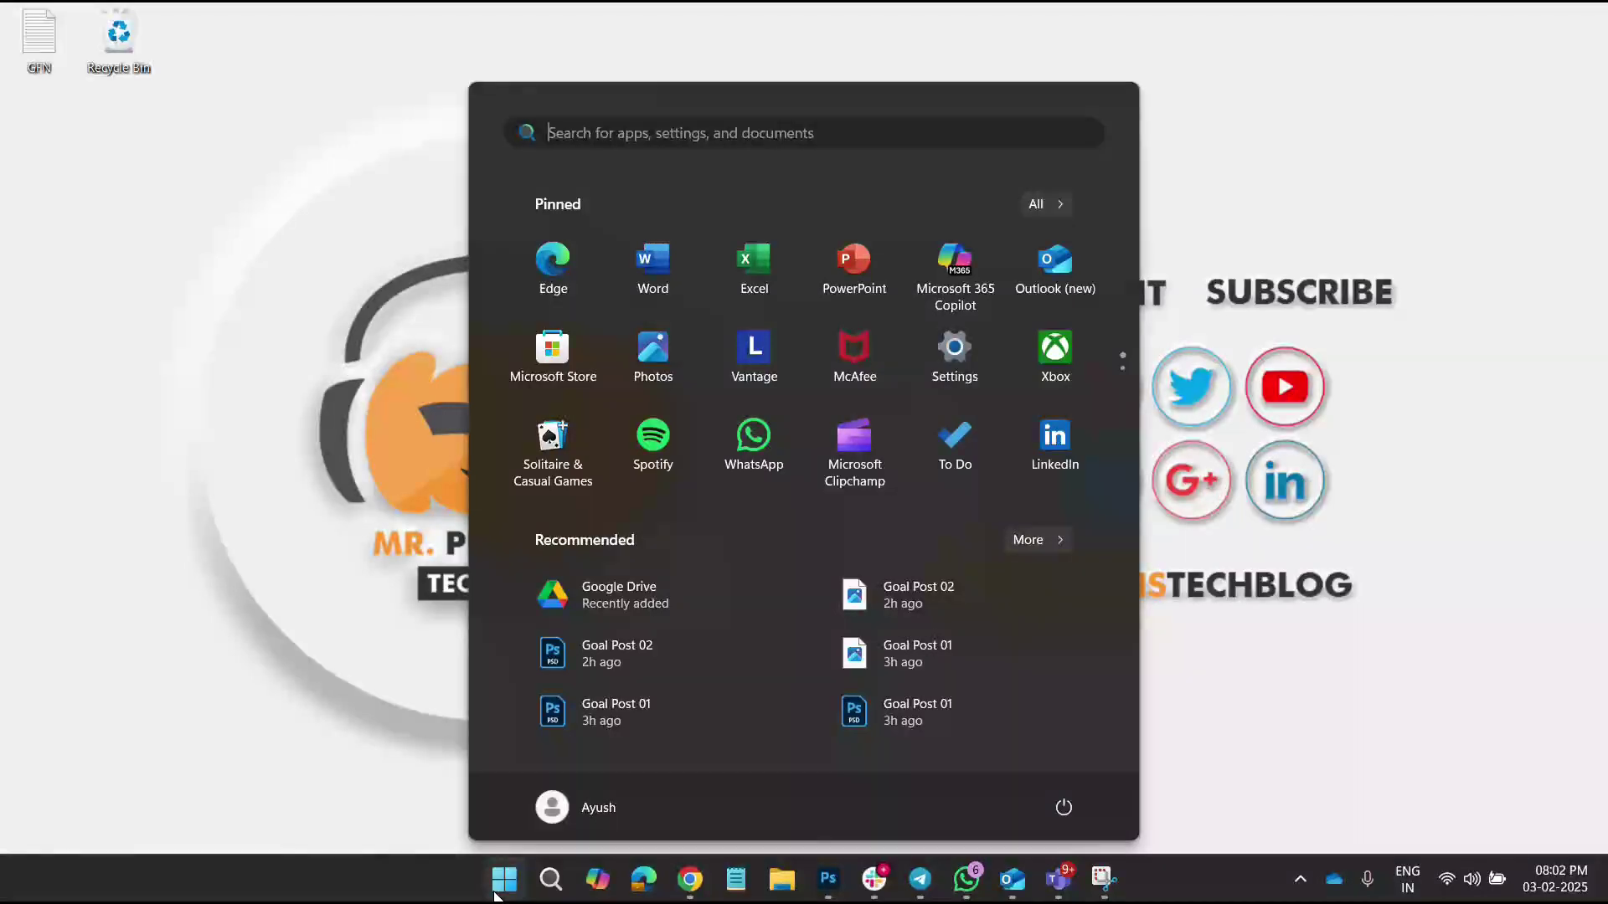
{"action": "type", "text": "window"}
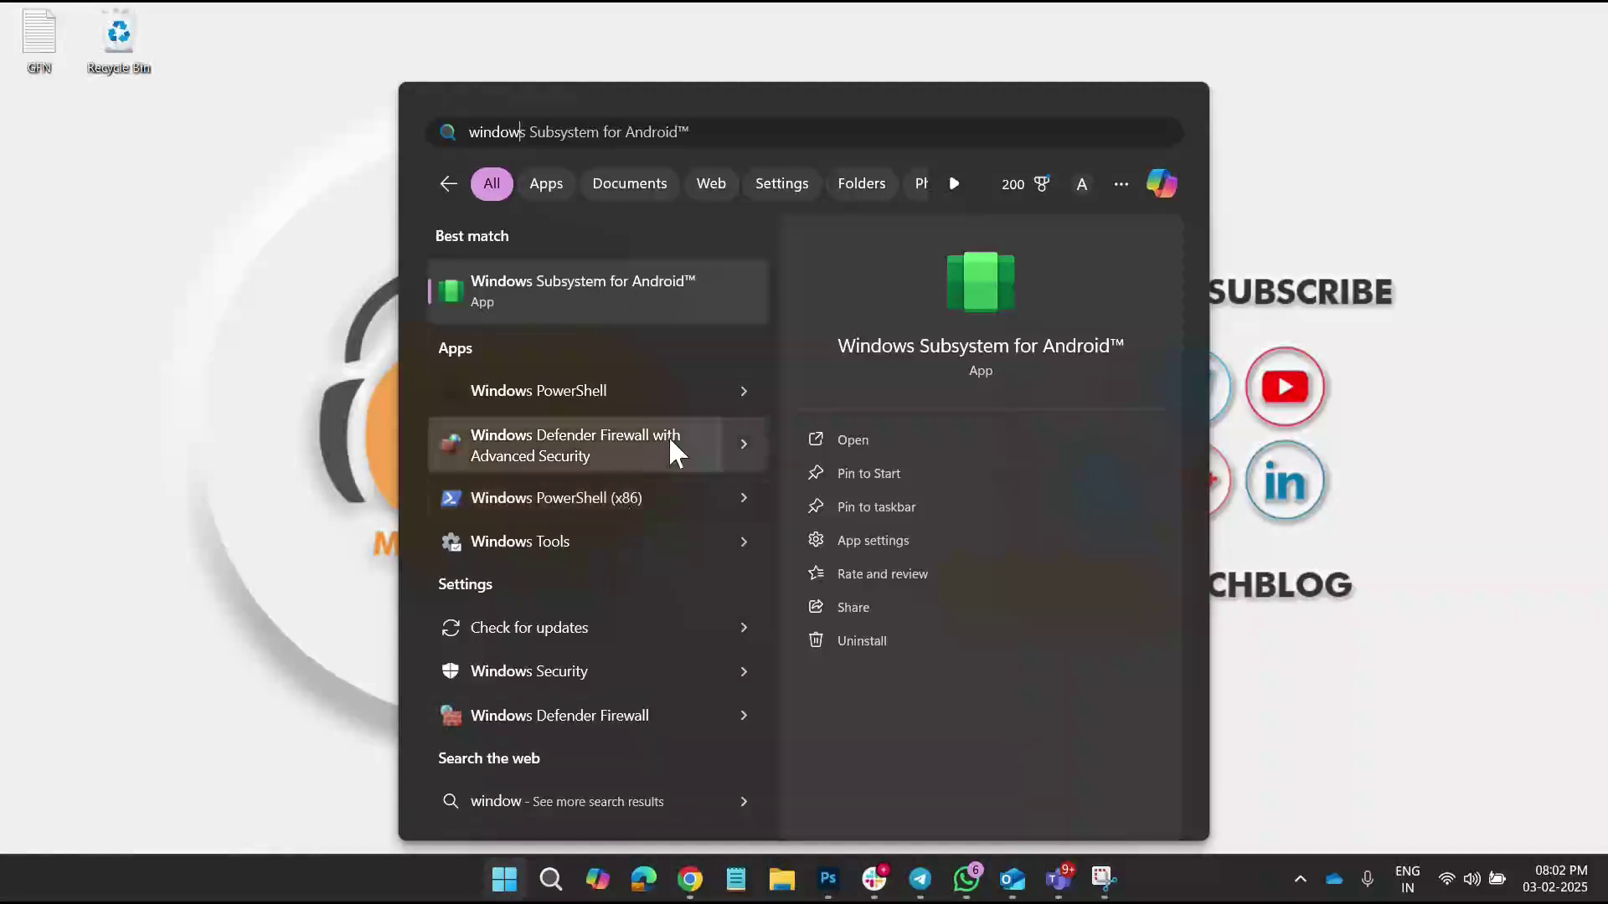
{"action": "key", "text": "BackSpace"}
{"action": "key", "text": "BackSpace"}
{"action": "key", "text": "BackSpace"}
{"action": "key", "text": "BackSpace"}
{"action": "key", "text": "BackSpace"}
{"action": "key", "text": "BackSpace"}
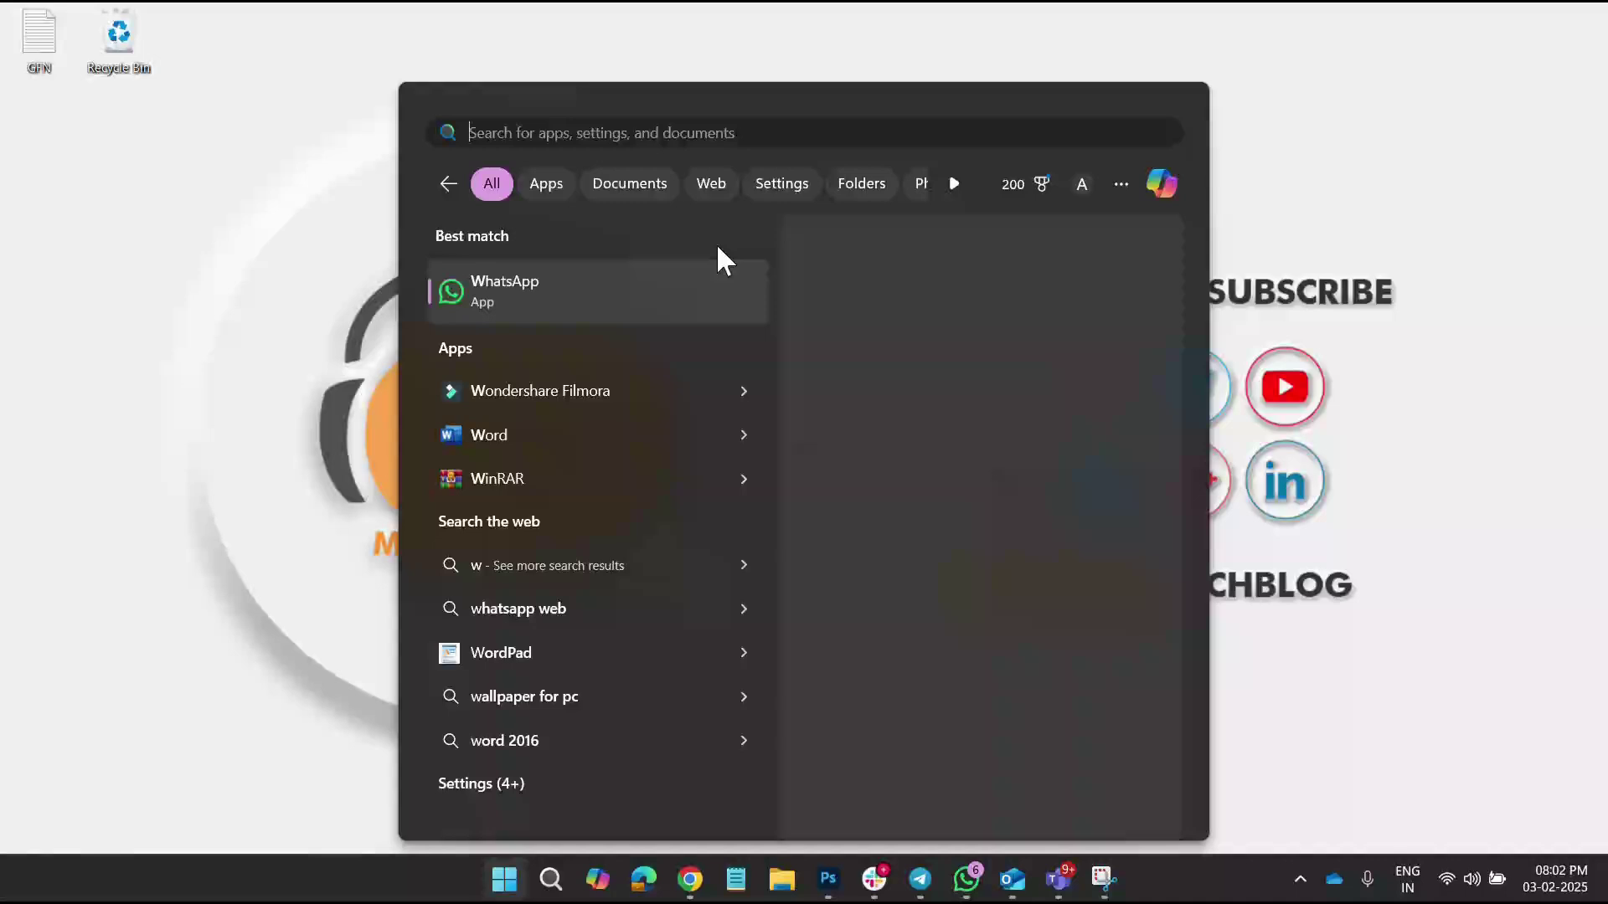
{"action": "type", "text": "microsof"}
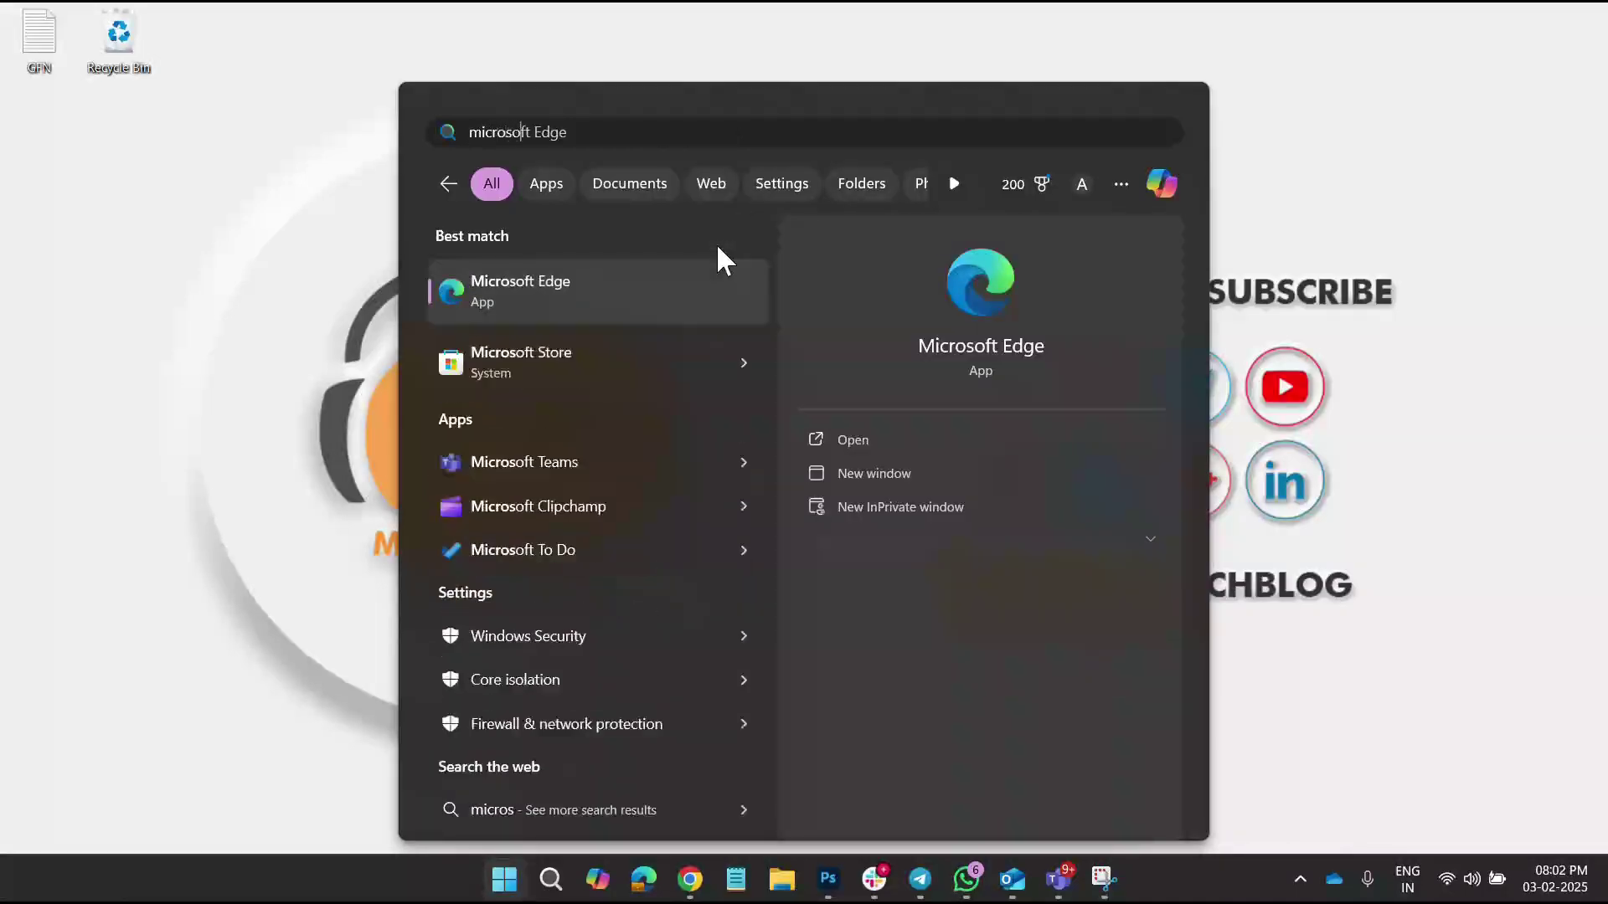
{"action": "type", "text": "t store"}
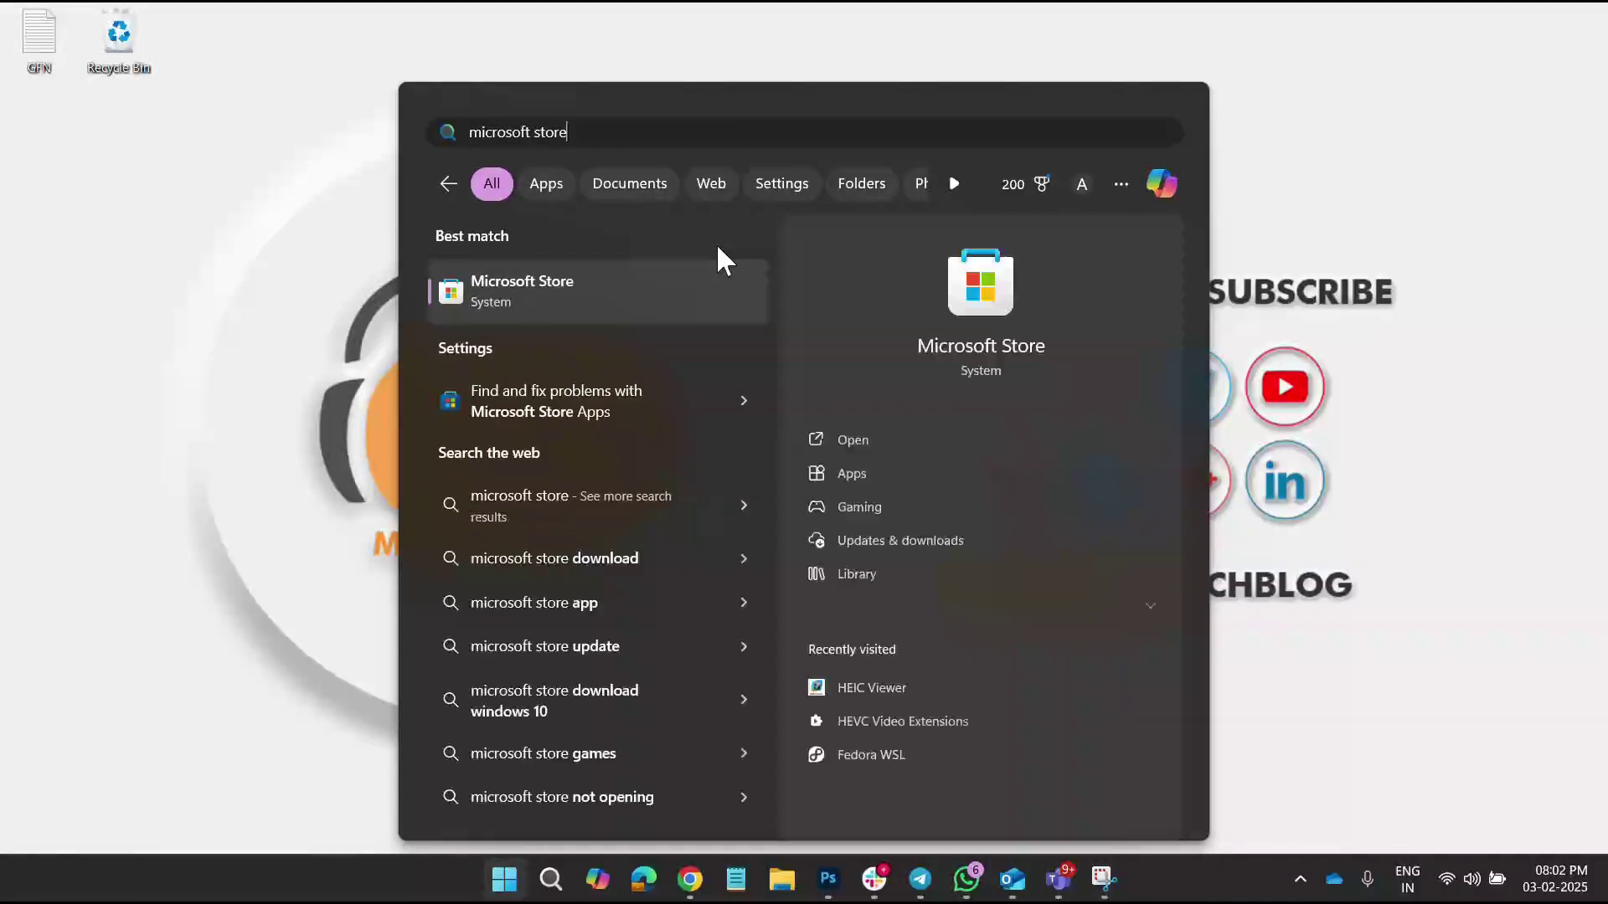
- Launch Microsoft Store and browse its results for the recent 'windows subsystem for android' search
{"action": "left_click", "coordinate": [679, 313]}
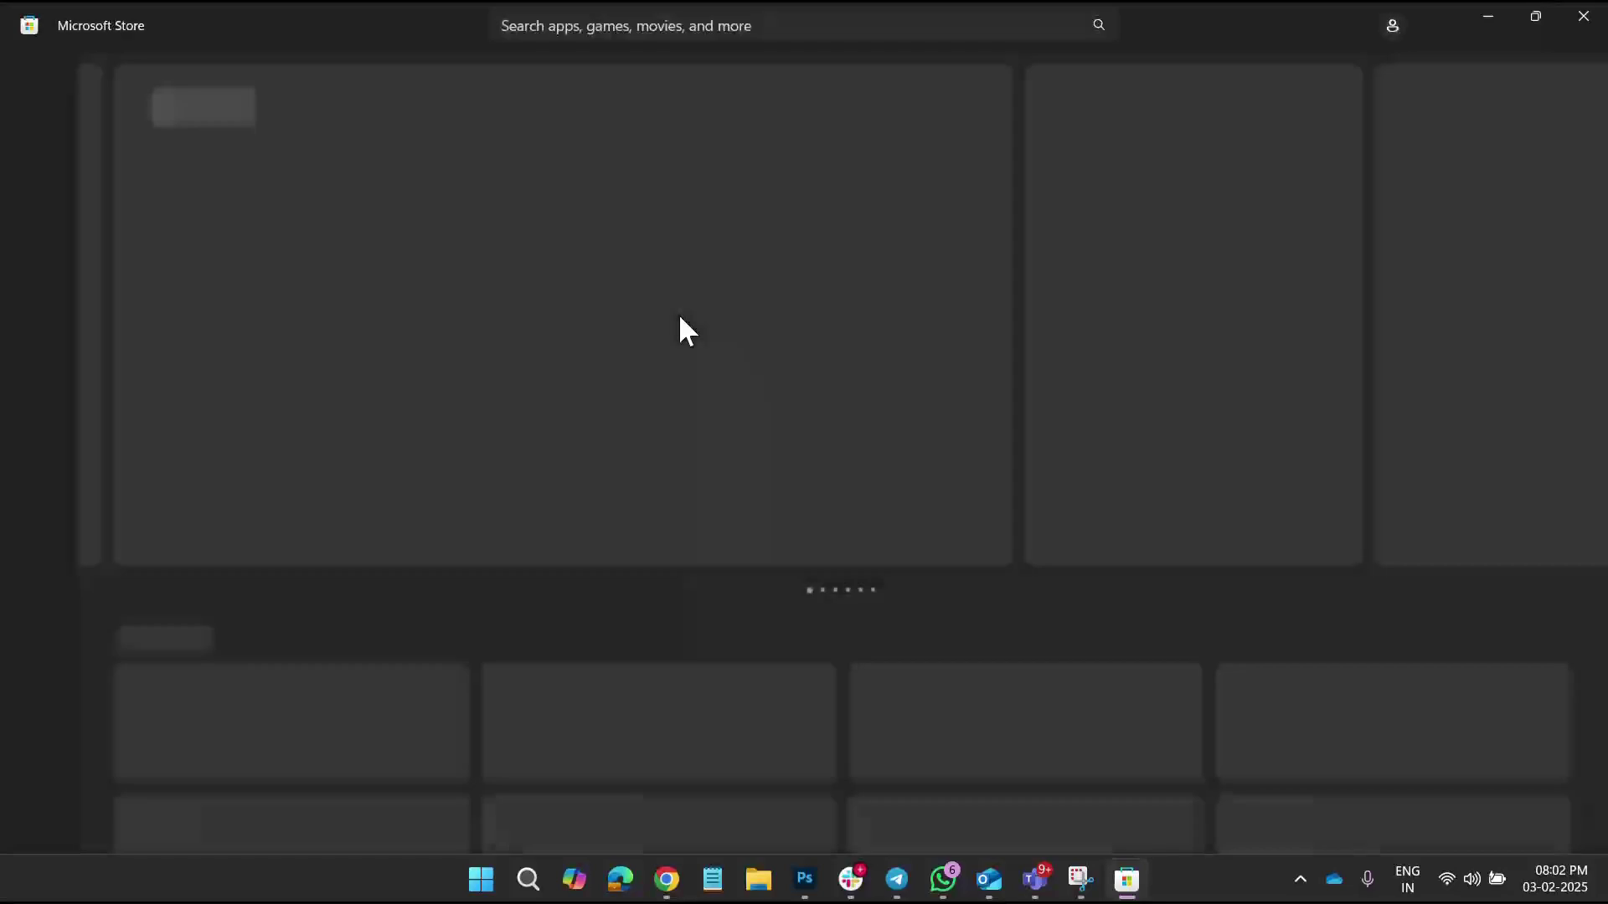
{"action": "left_click", "coordinate": [520, 30]}
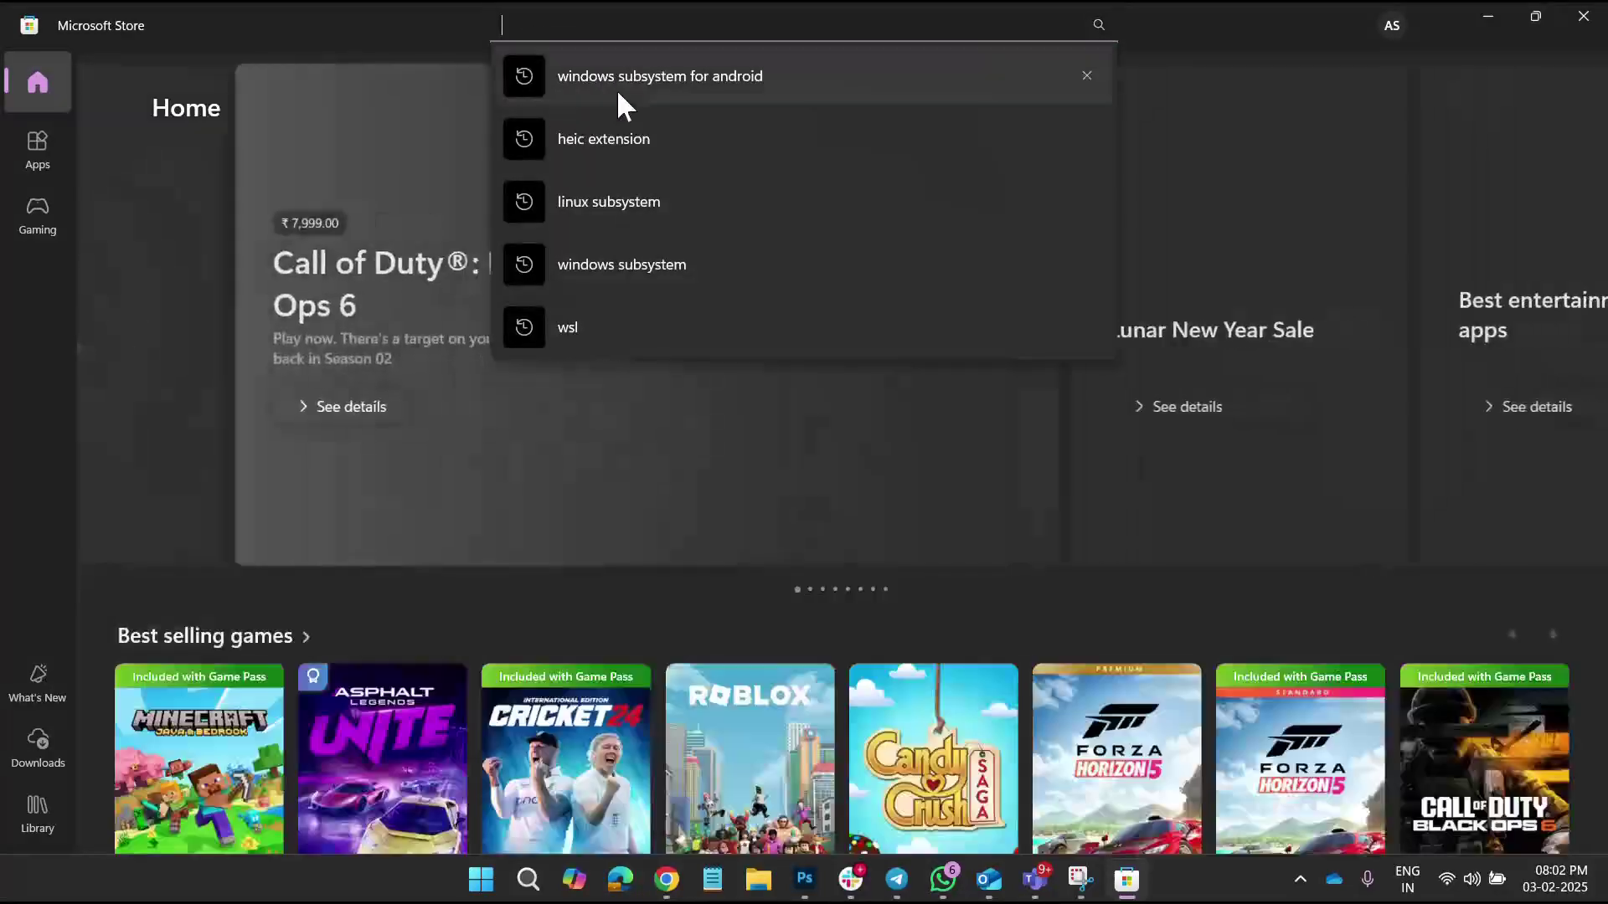
{"action": "left_click", "coordinate": [617, 89]}
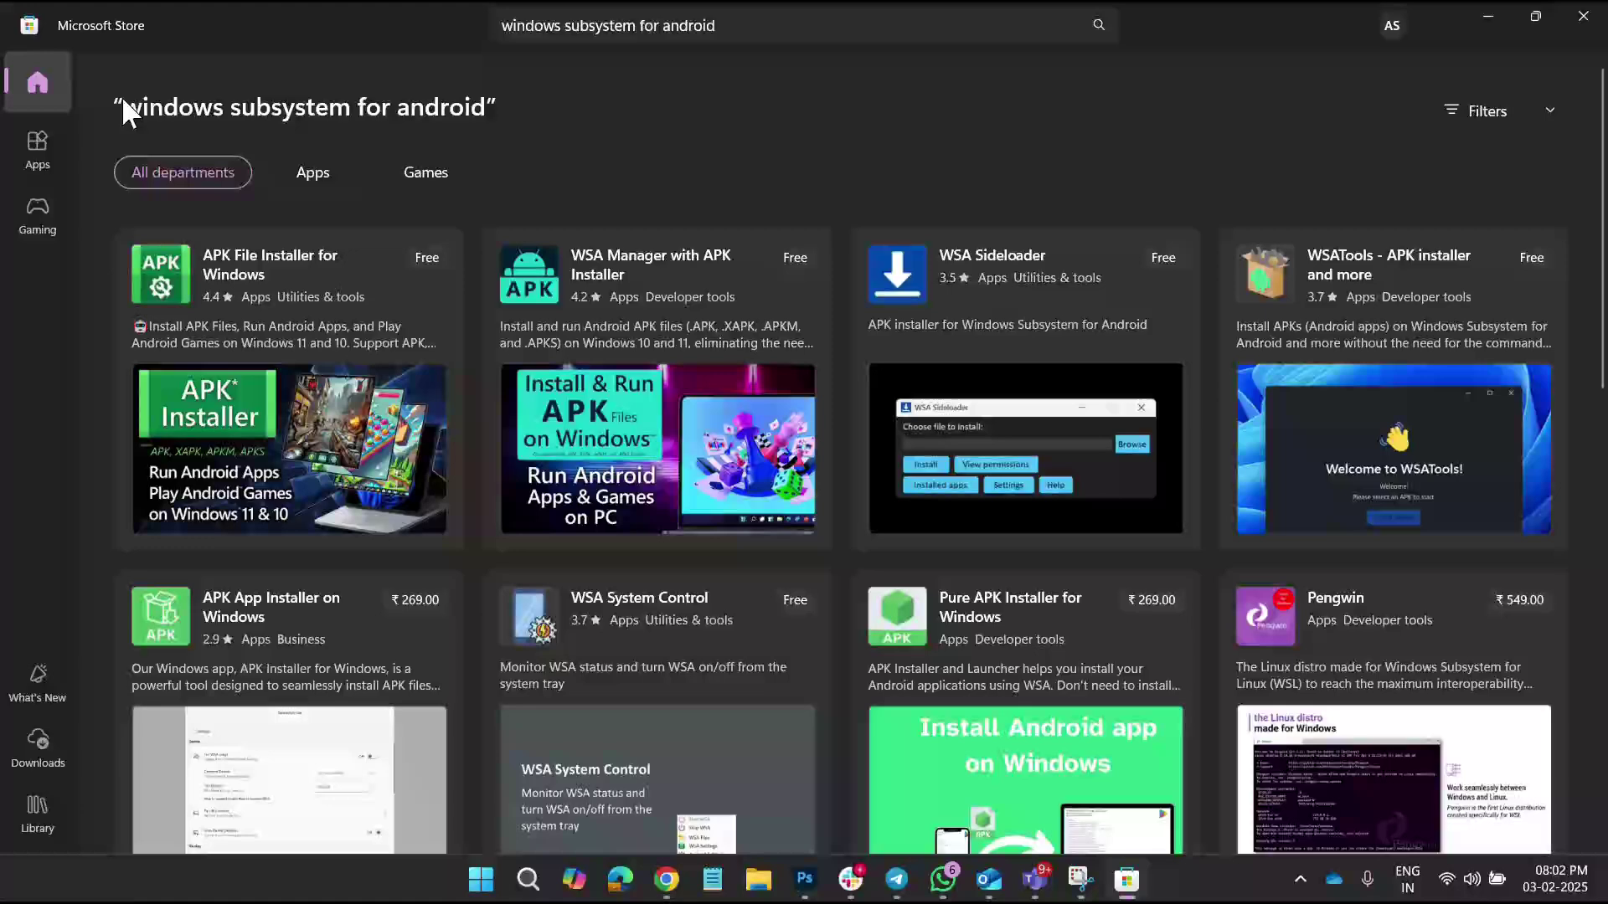
{"action": "scroll", "coordinate": [336, 457], "scroll_direction": "down", "scroll_amount": 5}
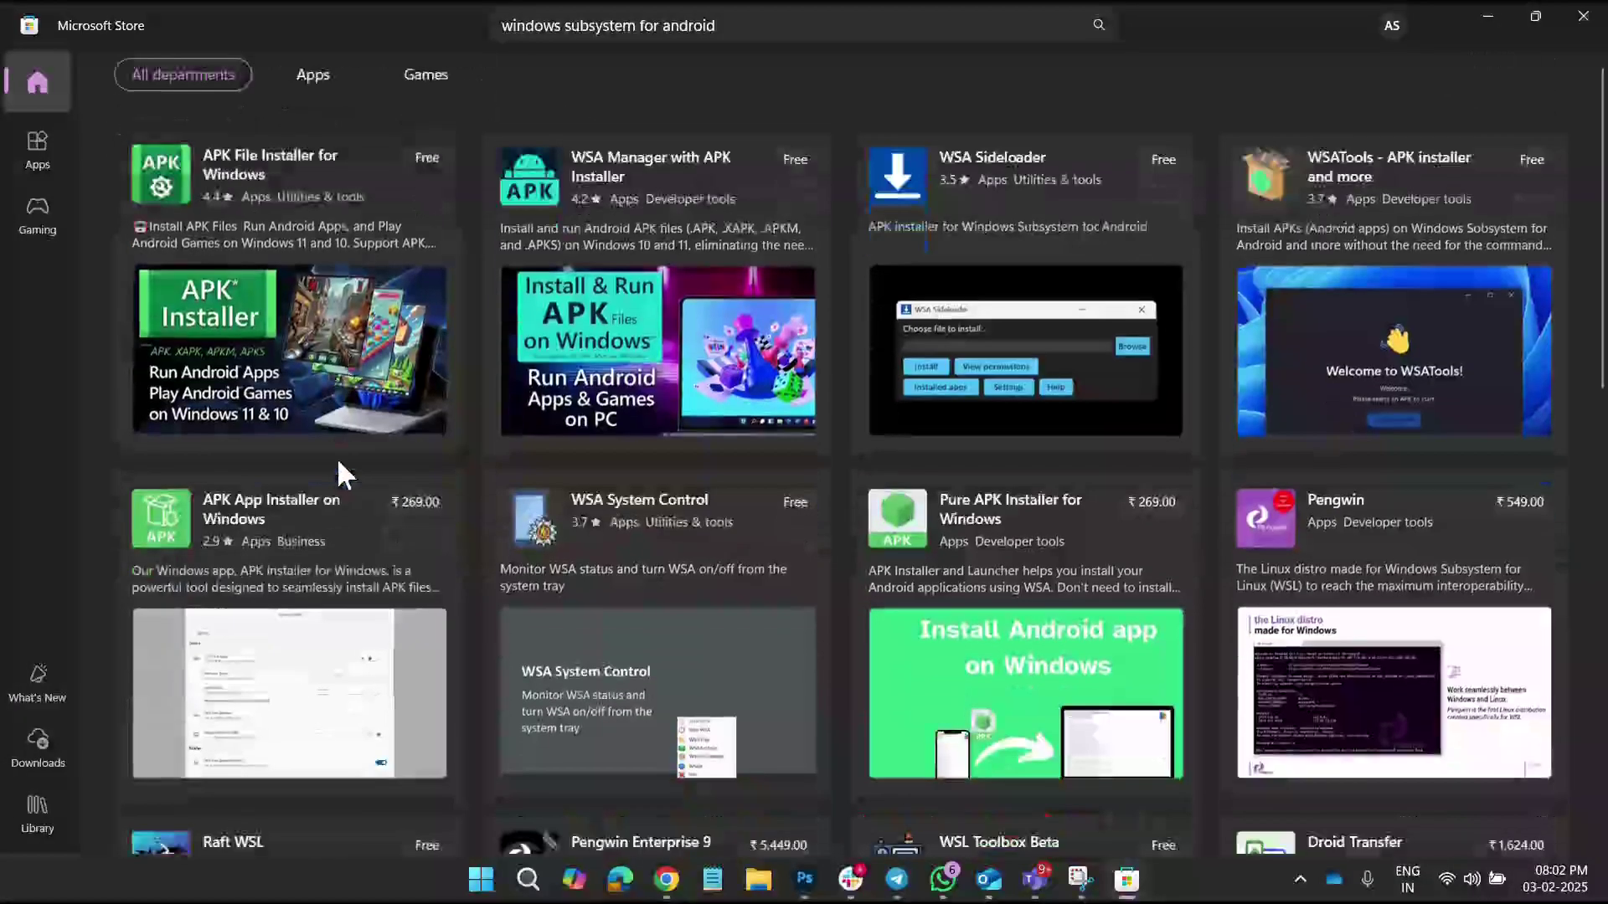
{"action": "scroll", "coordinate": [828, 494], "scroll_direction": "down", "scroll_amount": 6}
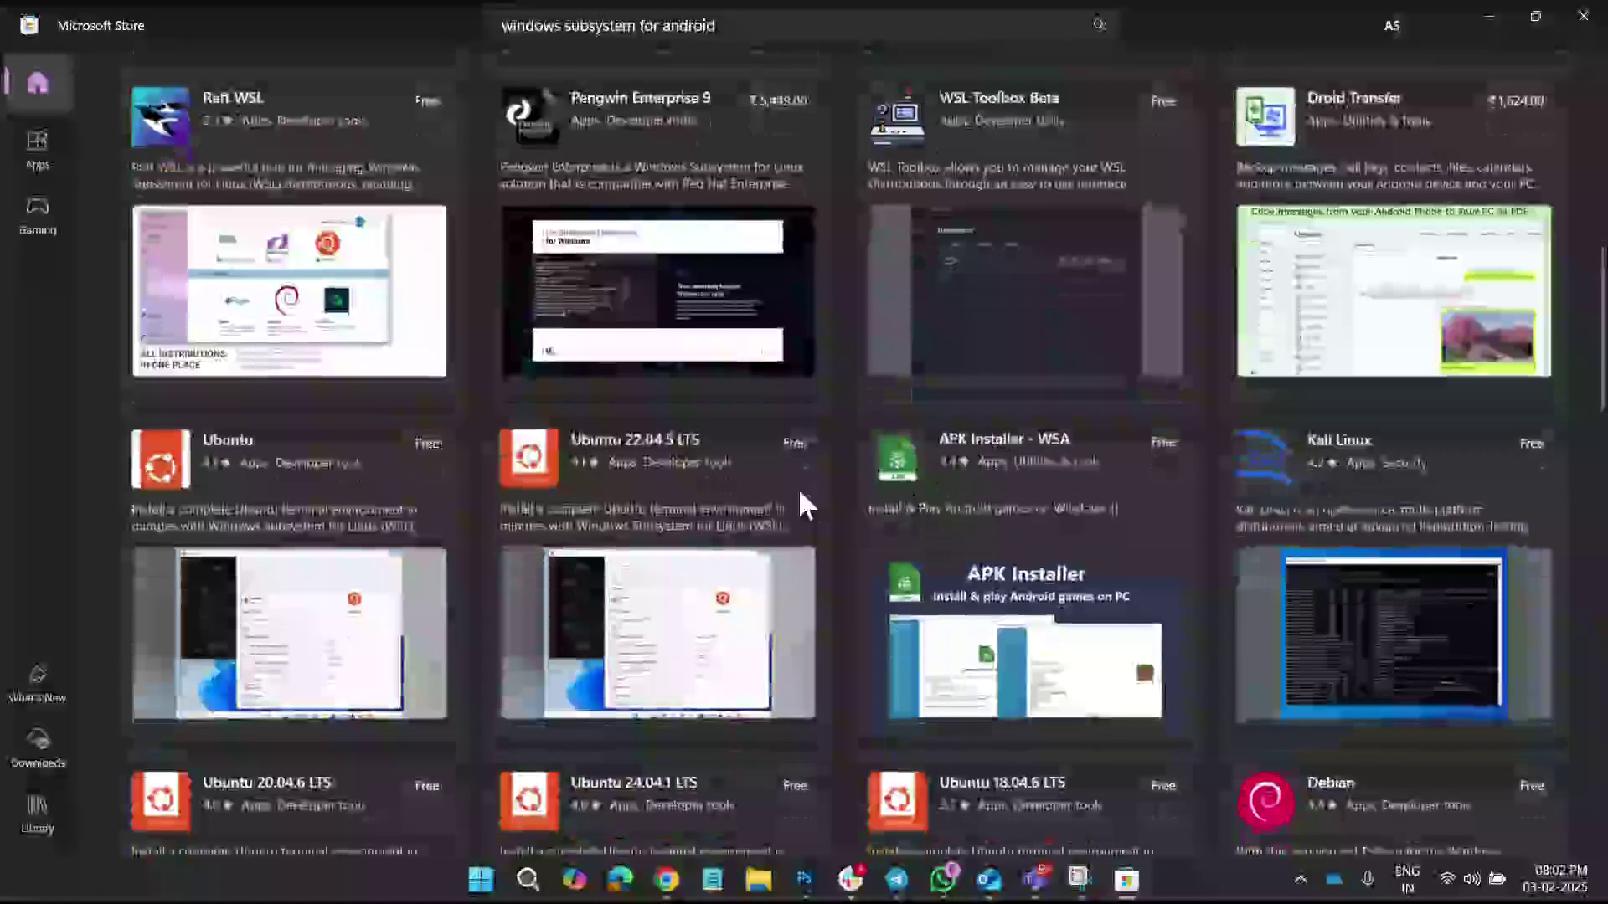
{"action": "scroll", "coordinate": [747, 481], "scroll_direction": "up", "scroll_amount": 10}
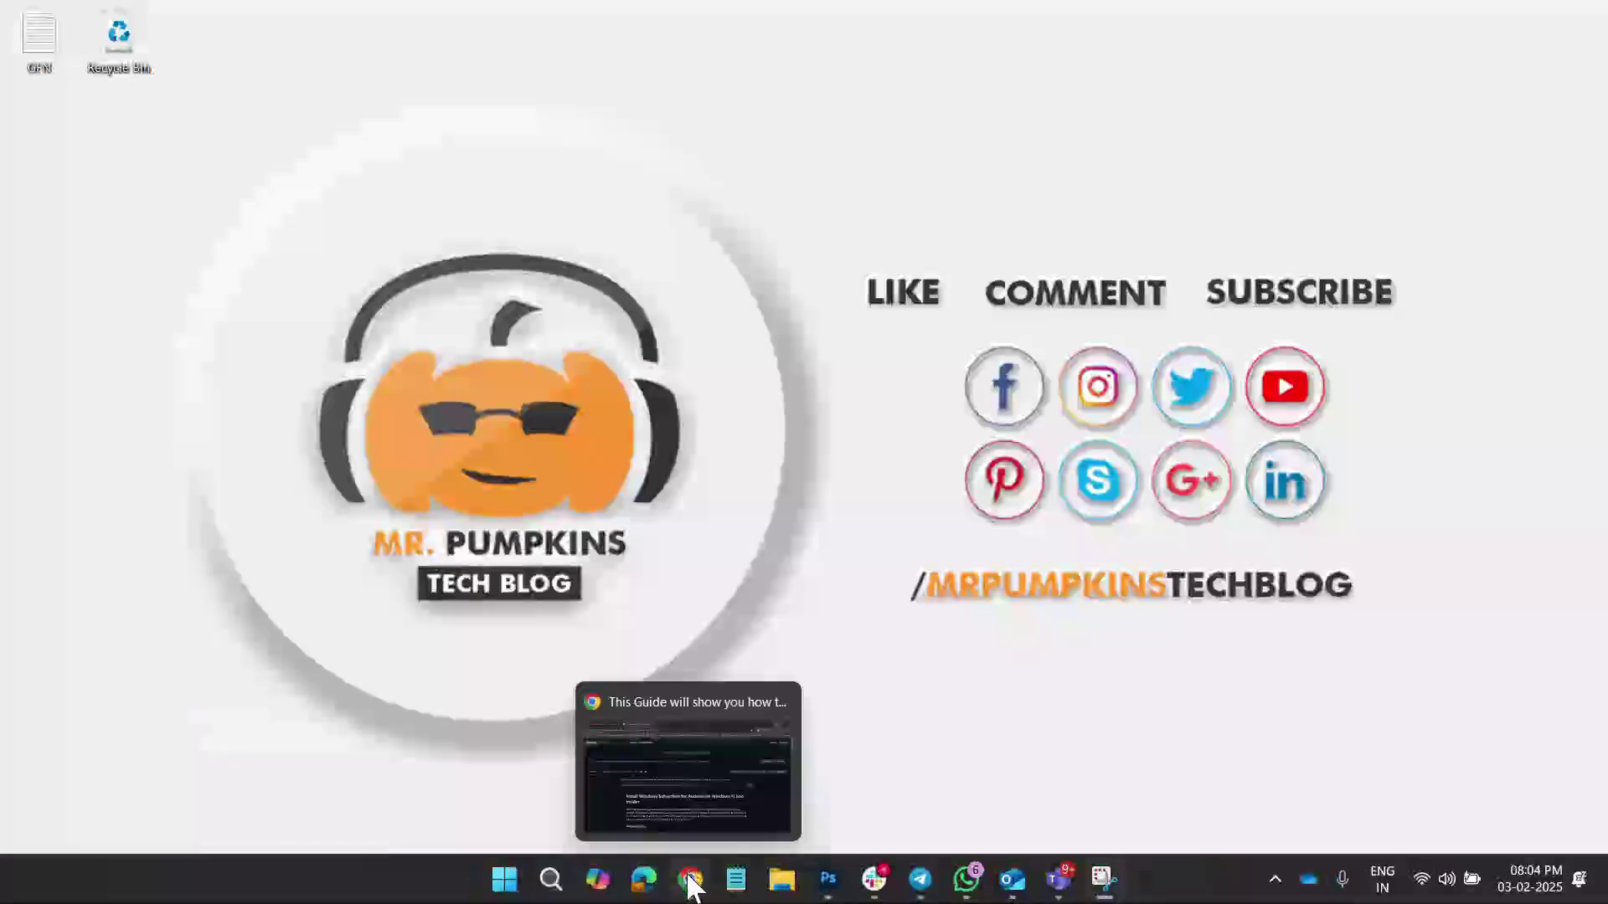
- Return to the Gist guide in Chrome and highlight 'non Insider' in its heading
{"action": "left_click", "coordinate": [688, 881]}
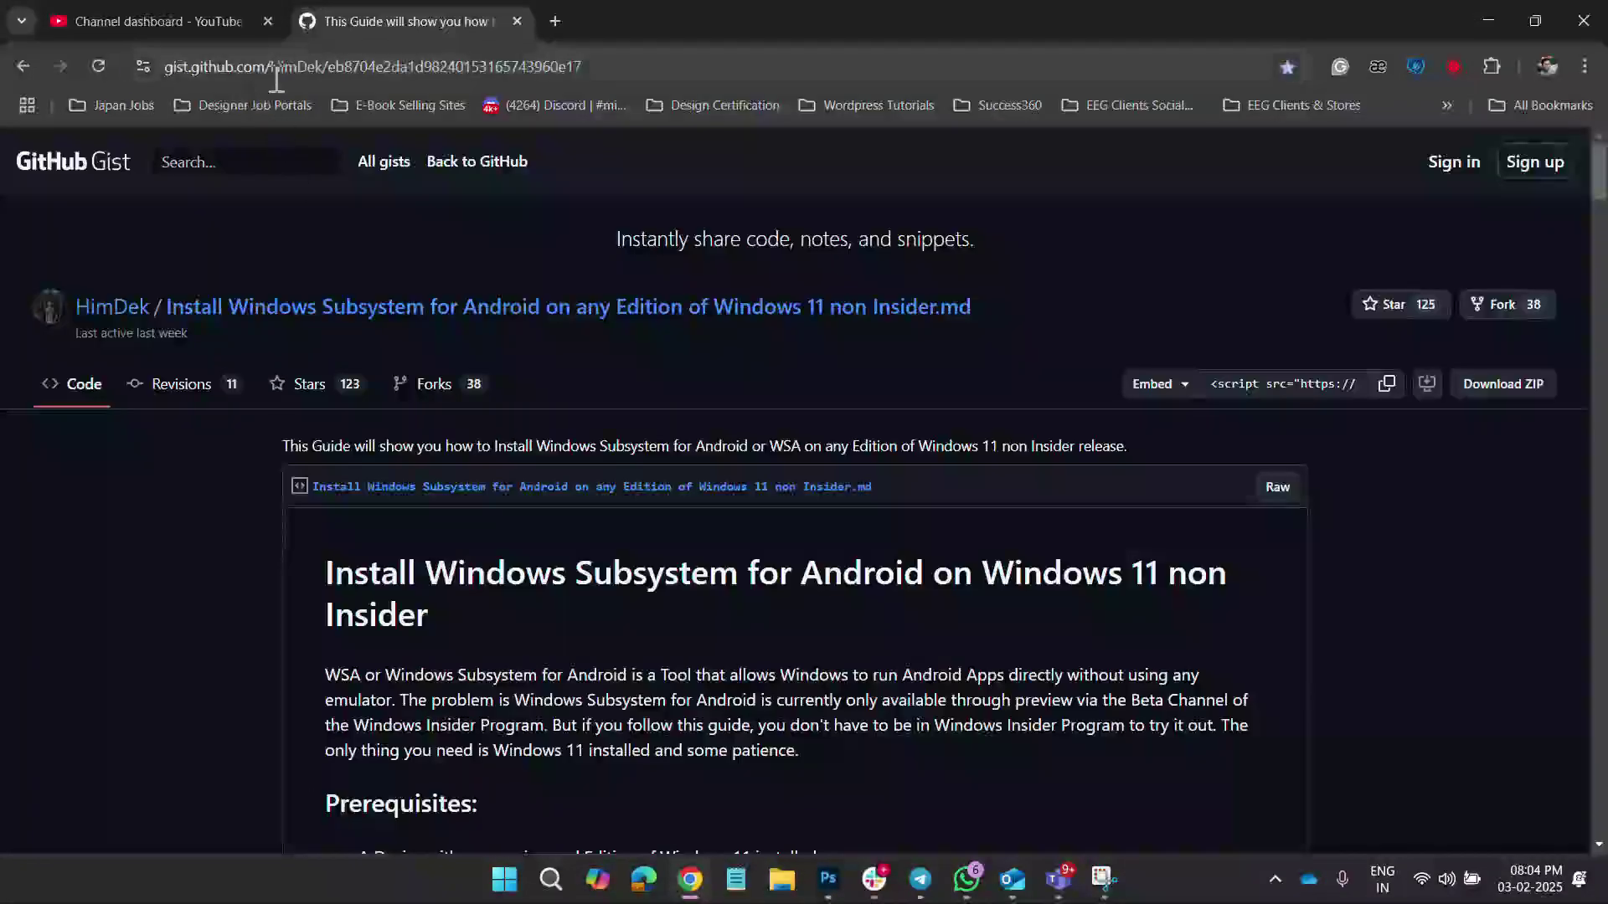
{"action": "left_click", "coordinate": [374, 67]}
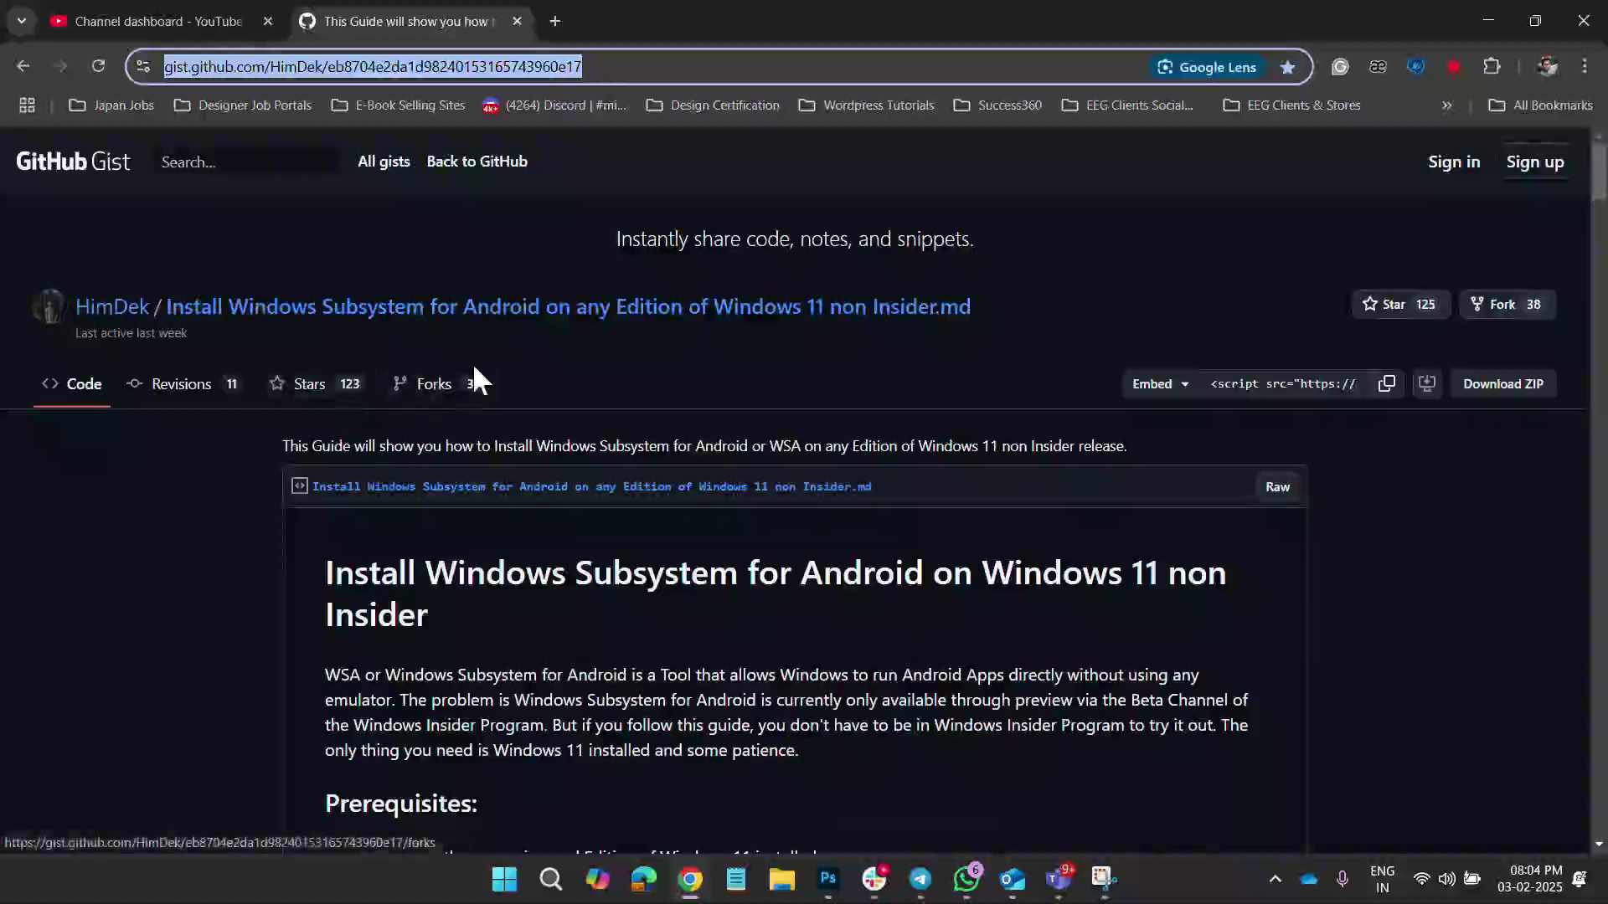
{"action": "scroll", "coordinate": [626, 339], "scroll_direction": "down", "scroll_amount": 1}
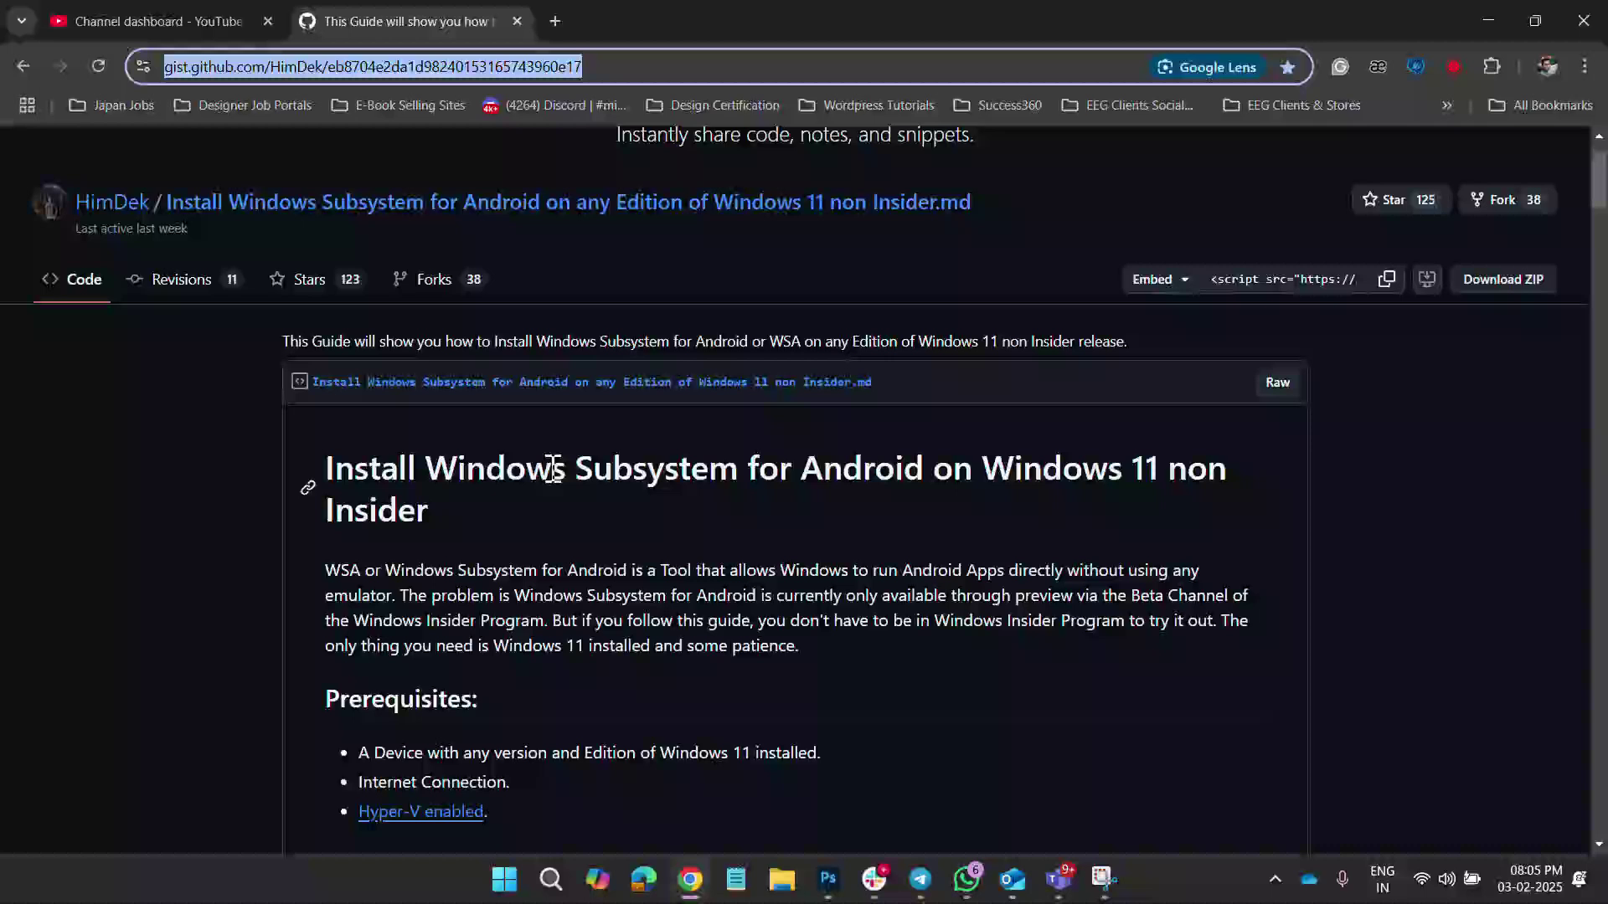
{"action": "left_click_drag", "start_coordinate": [1167, 481], "coordinate": [437, 506]}
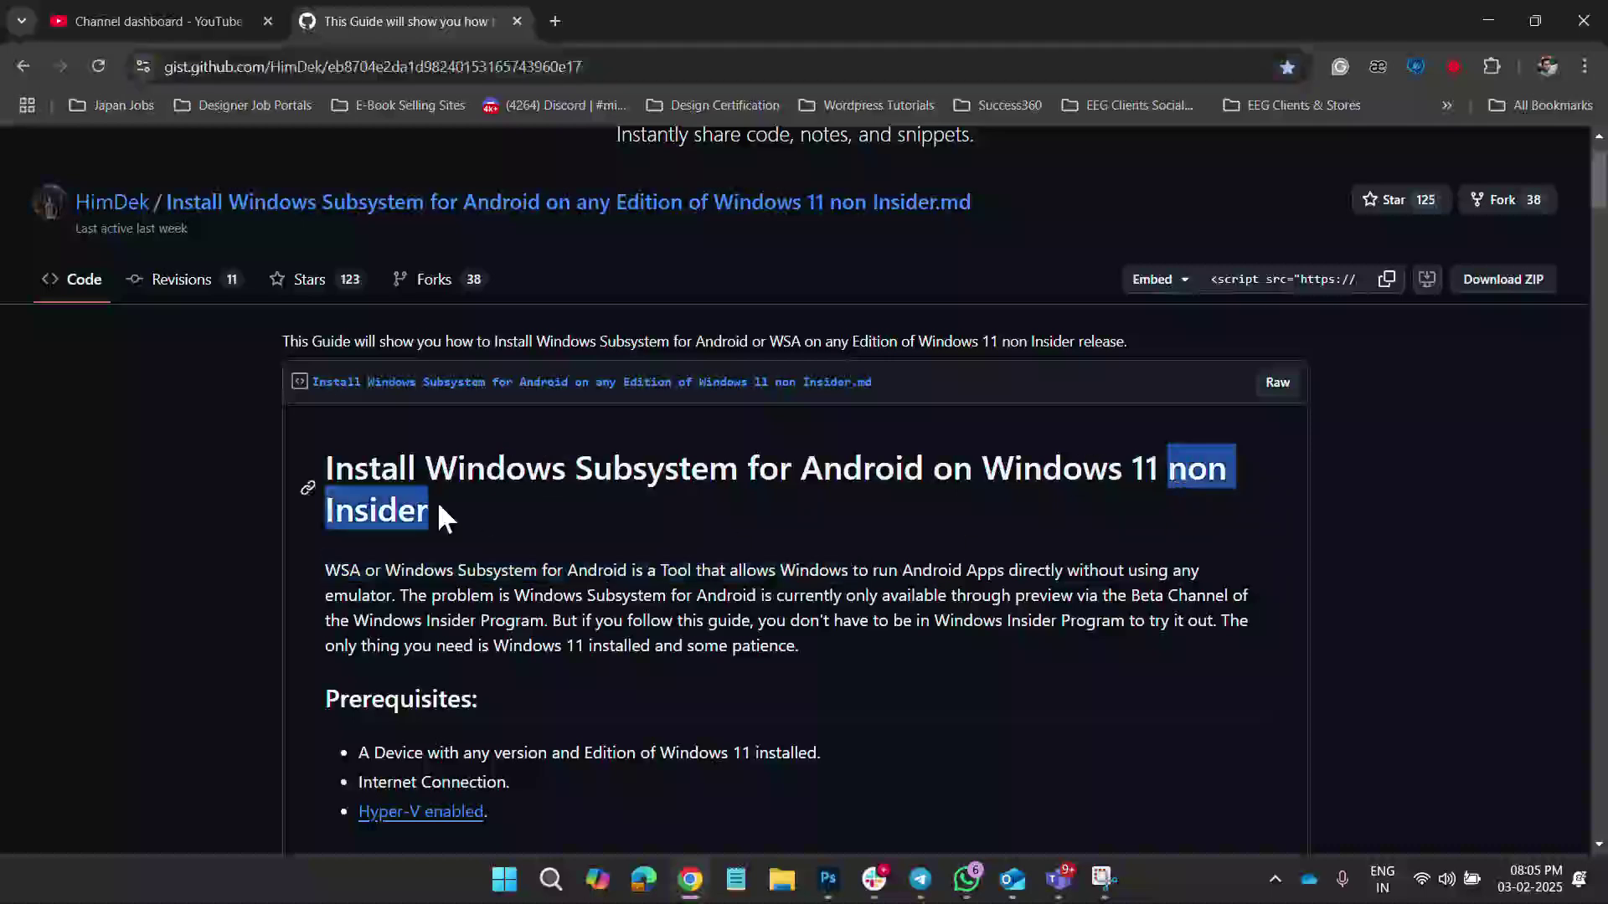
{"action": "left_click", "coordinate": [601, 513]}
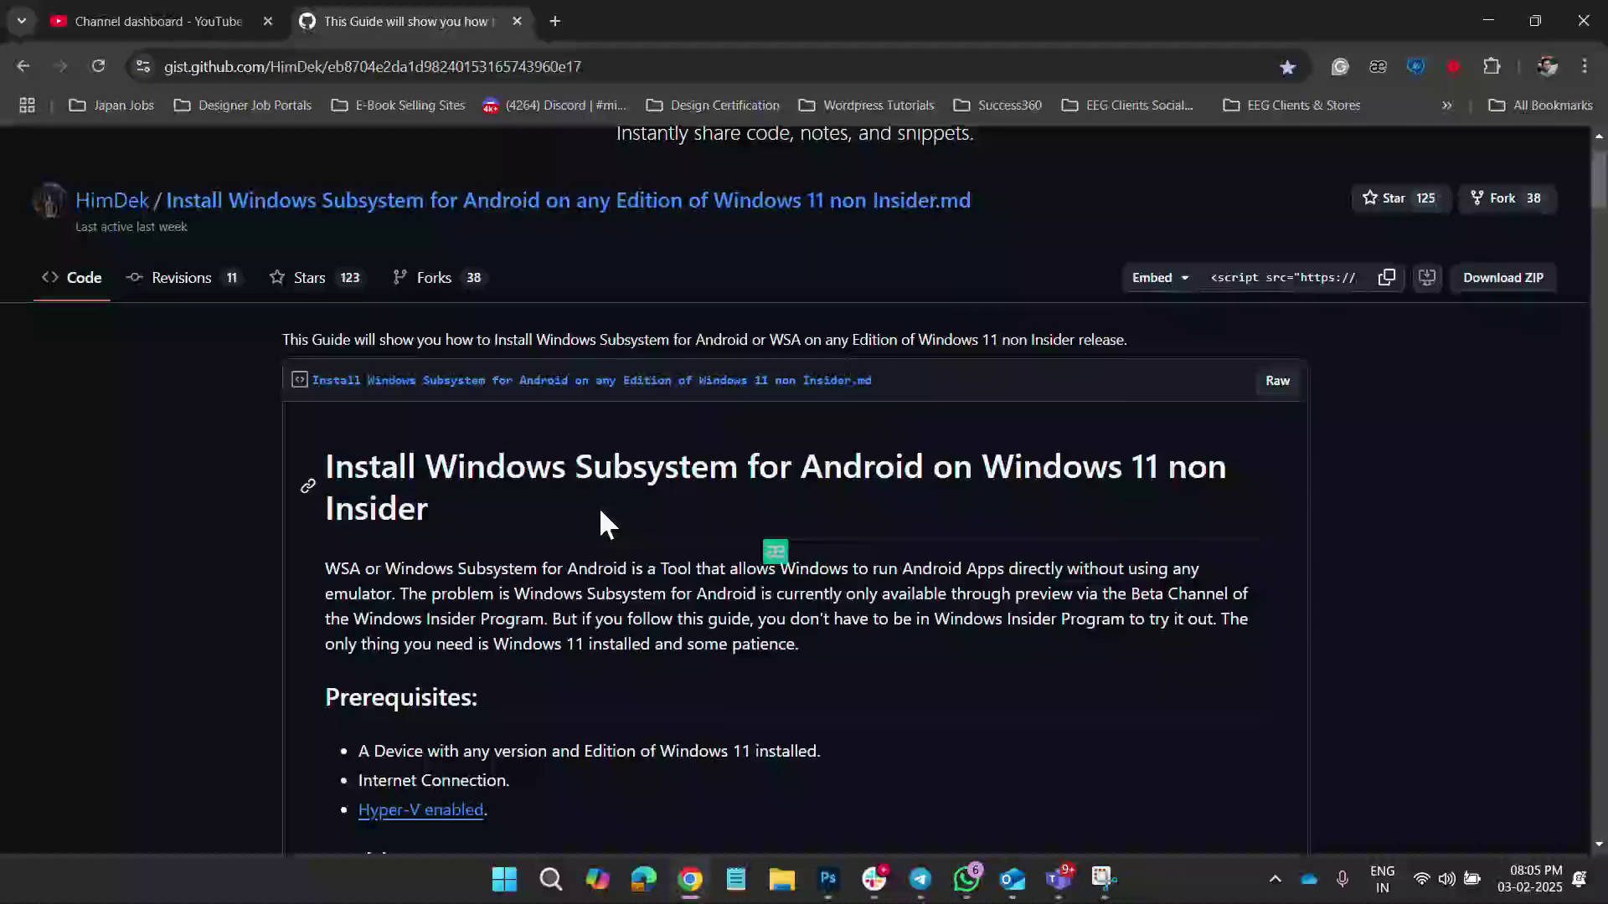
- Read the Prerequisites bullets and scroll on to Enable Hyper-V and its Windows Features screenshot
{"action": "scroll", "coordinate": [600, 506], "scroll_direction": "down", "scroll_amount": 5}
{"action": "scroll", "coordinate": [709, 446], "scroll_direction": "up", "scroll_amount": 1}
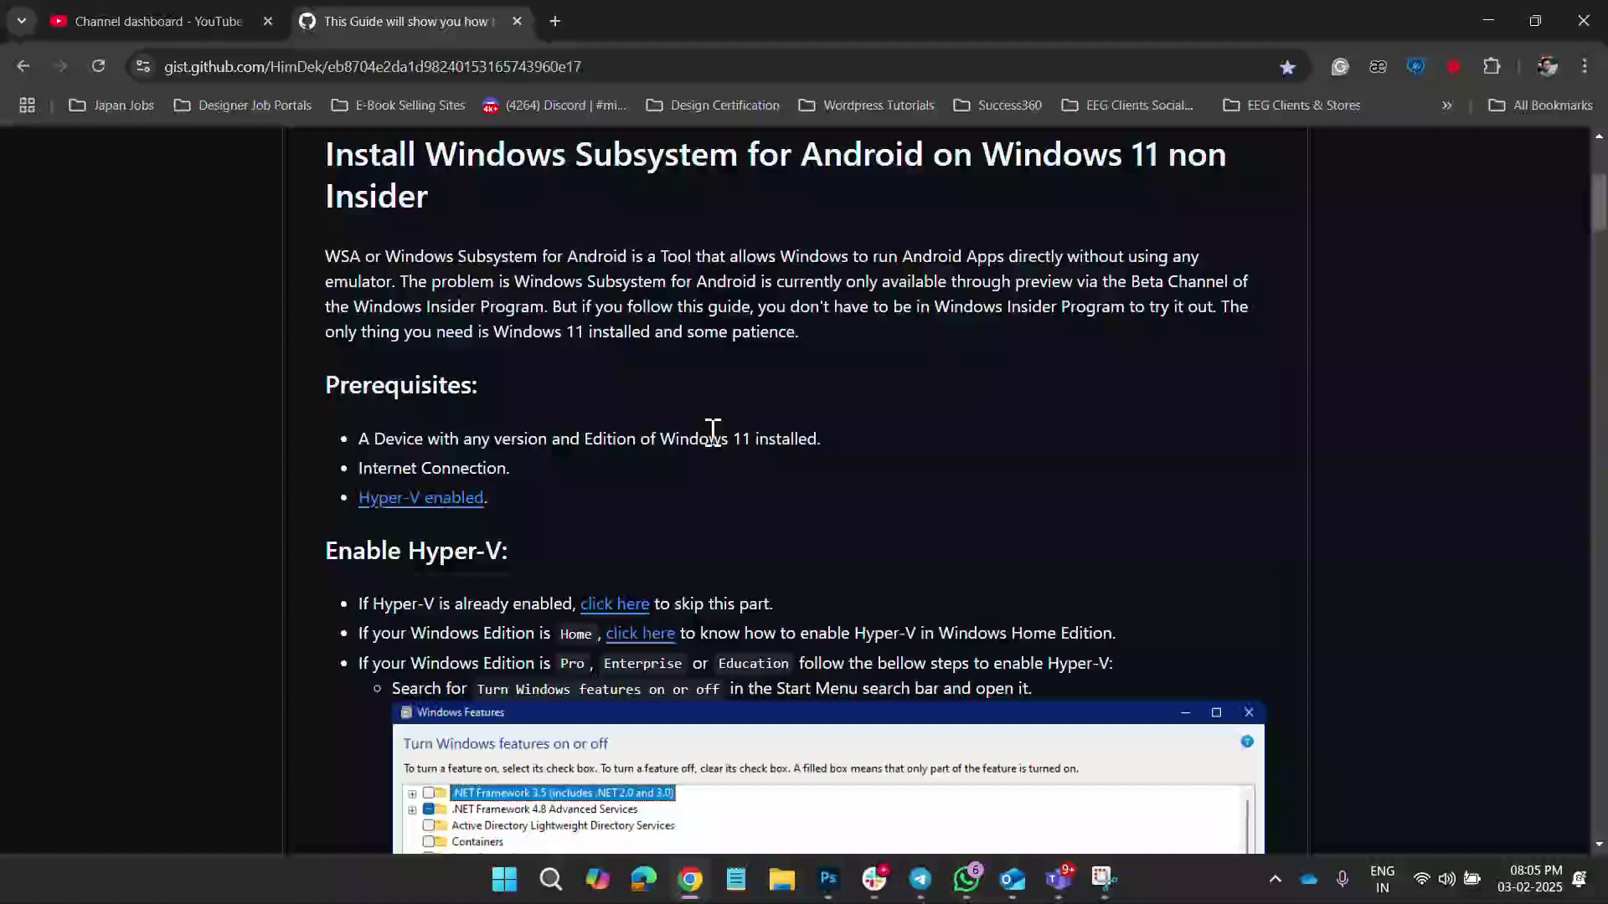
{"action": "scroll", "coordinate": [710, 445], "scroll_direction": "down", "scroll_amount": 1}
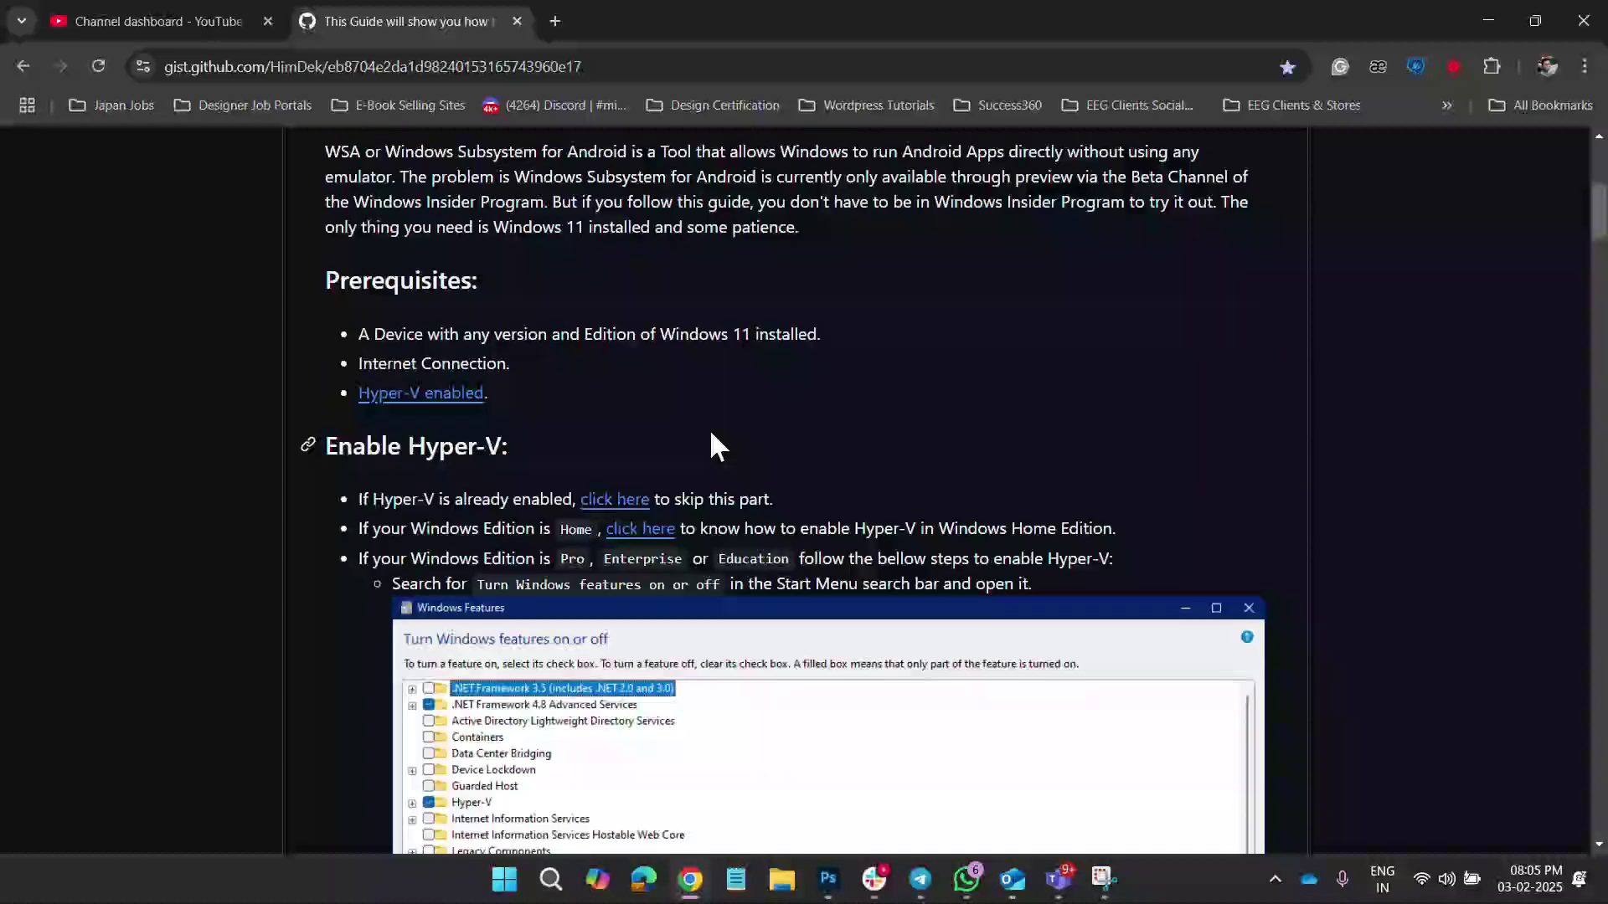
{"action": "scroll", "coordinate": [712, 444], "scroll_direction": "up", "scroll_amount": 2}
{"action": "scroll", "coordinate": [760, 429], "scroll_direction": "down", "scroll_amount": 1}
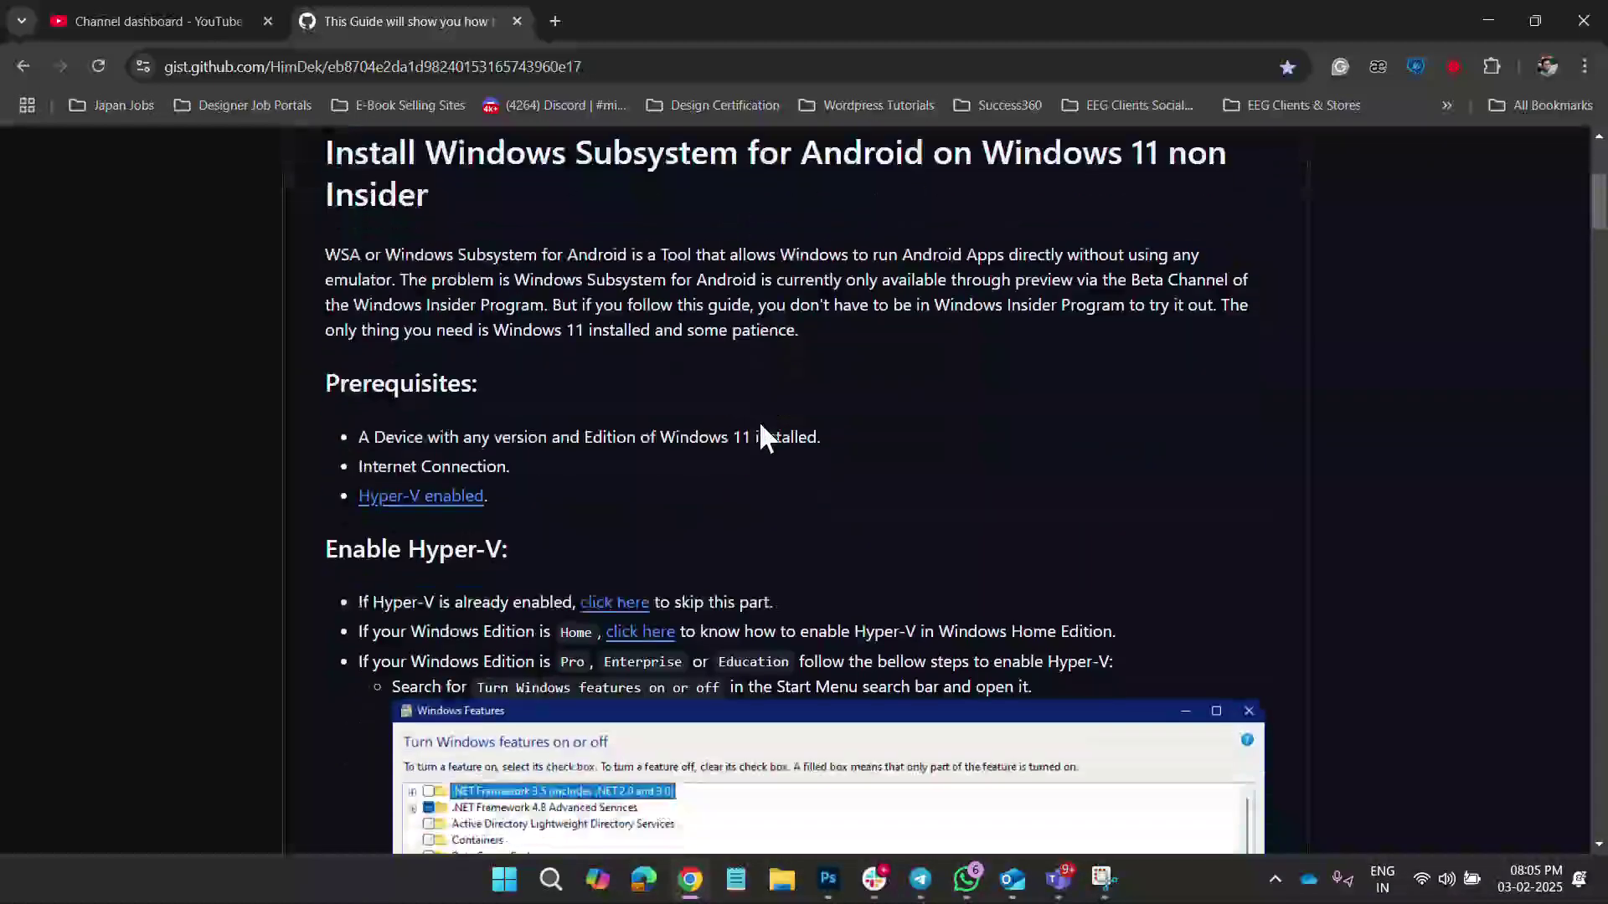
{"action": "scroll", "coordinate": [754, 427], "scroll_direction": "down", "scroll_amount": 1}
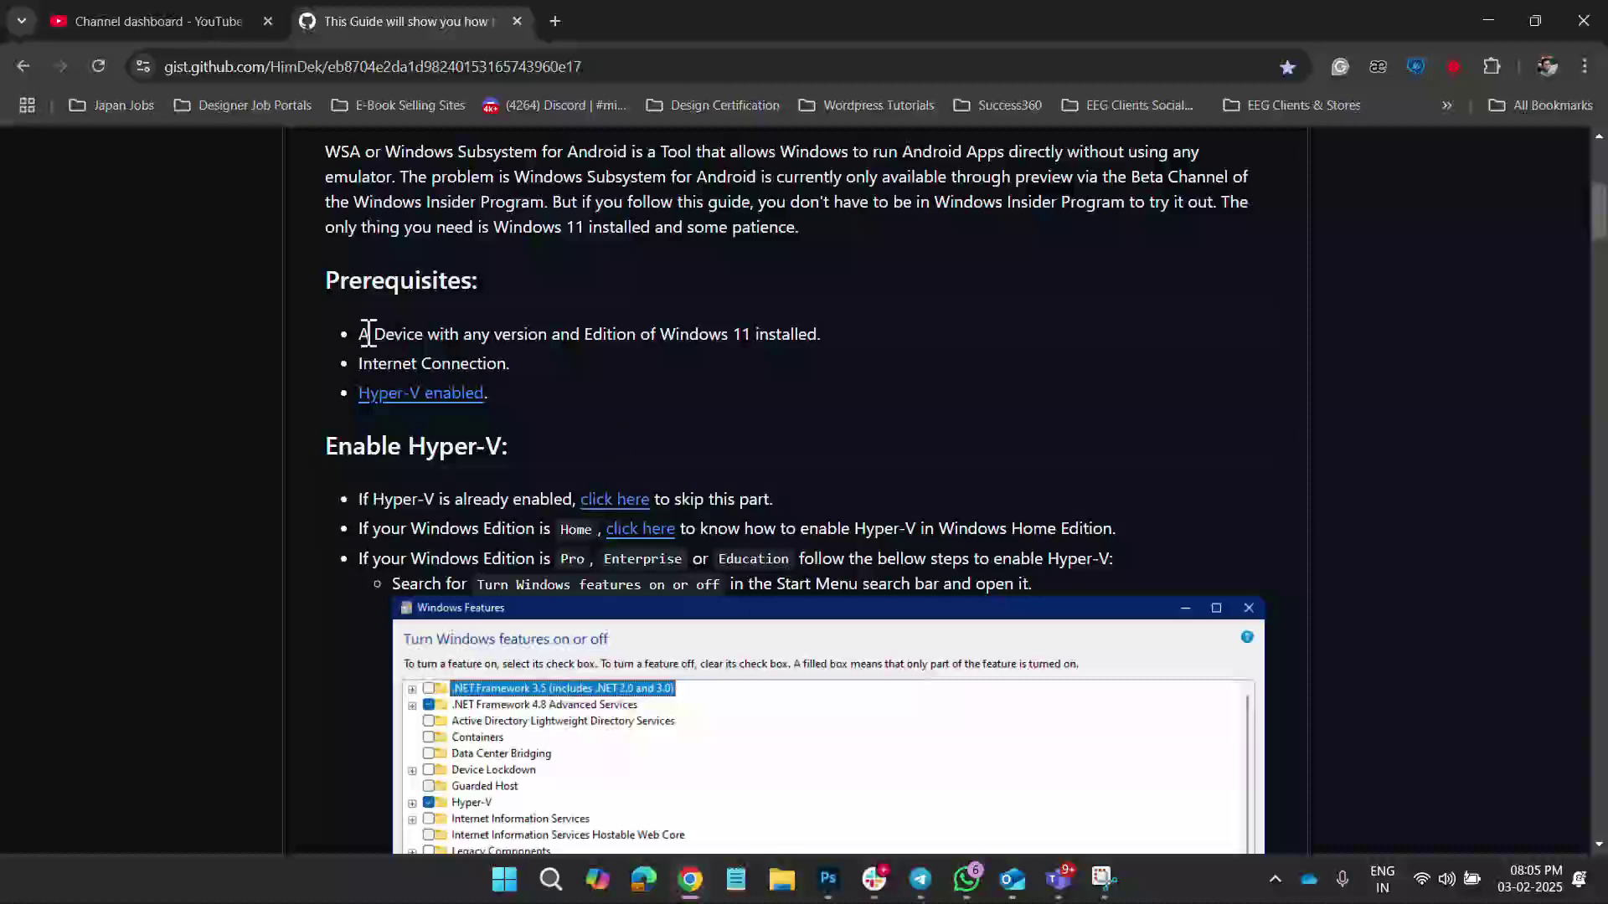
{"action": "left_click_drag", "start_coordinate": [358, 333], "coordinate": [868, 337]}
{"action": "left_click", "coordinate": [576, 340]}
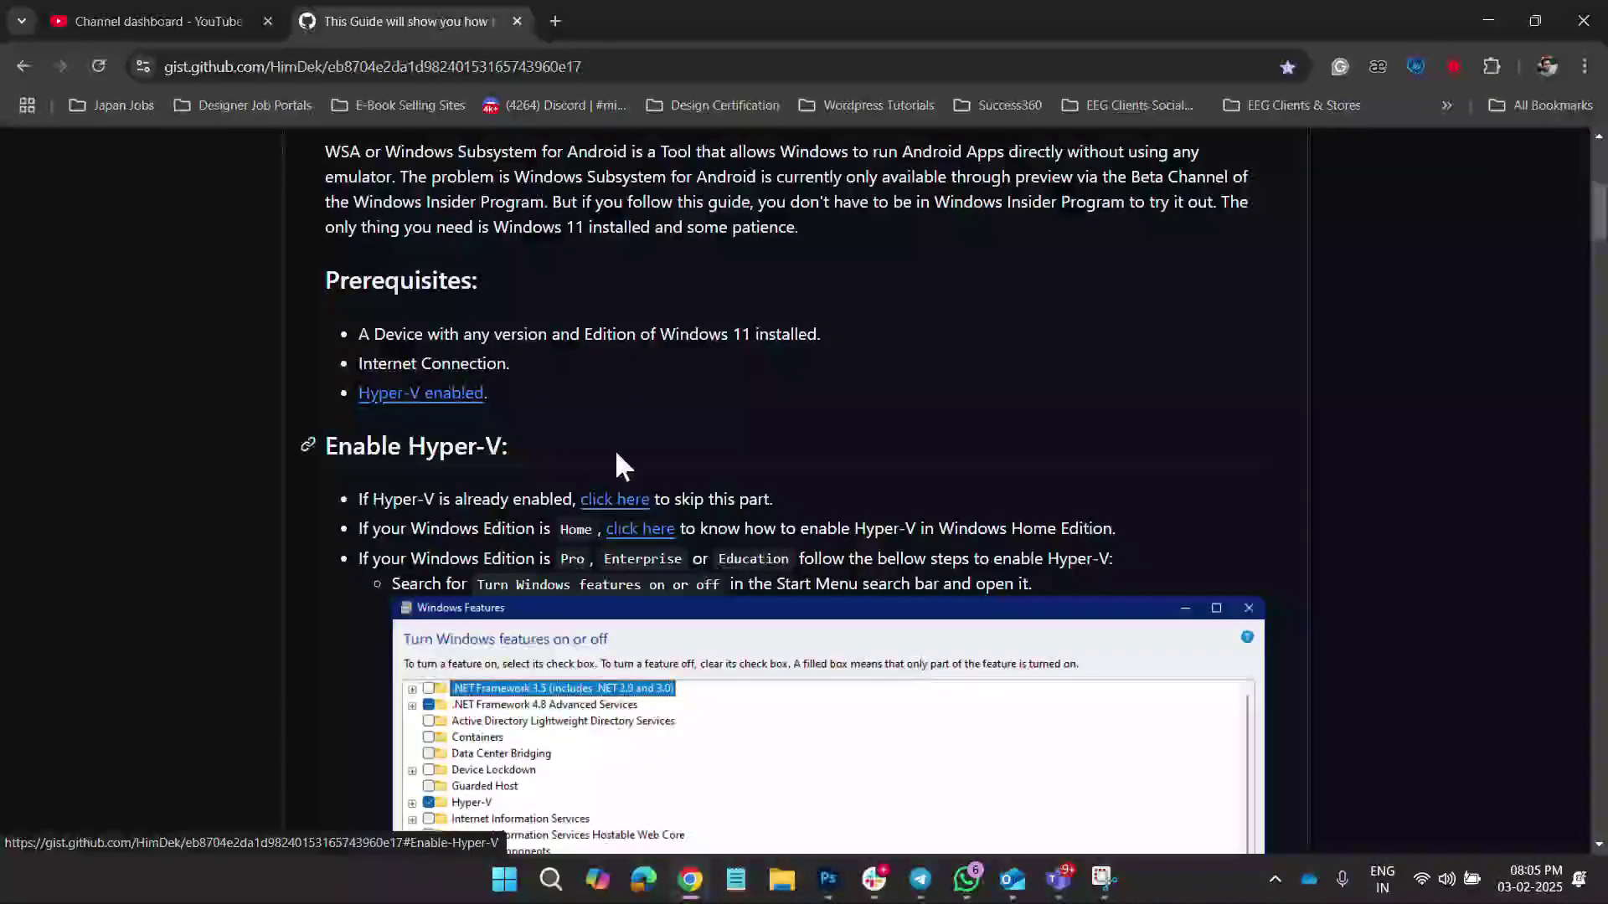
{"action": "scroll", "coordinate": [615, 449], "scroll_direction": "down", "scroll_amount": 2}
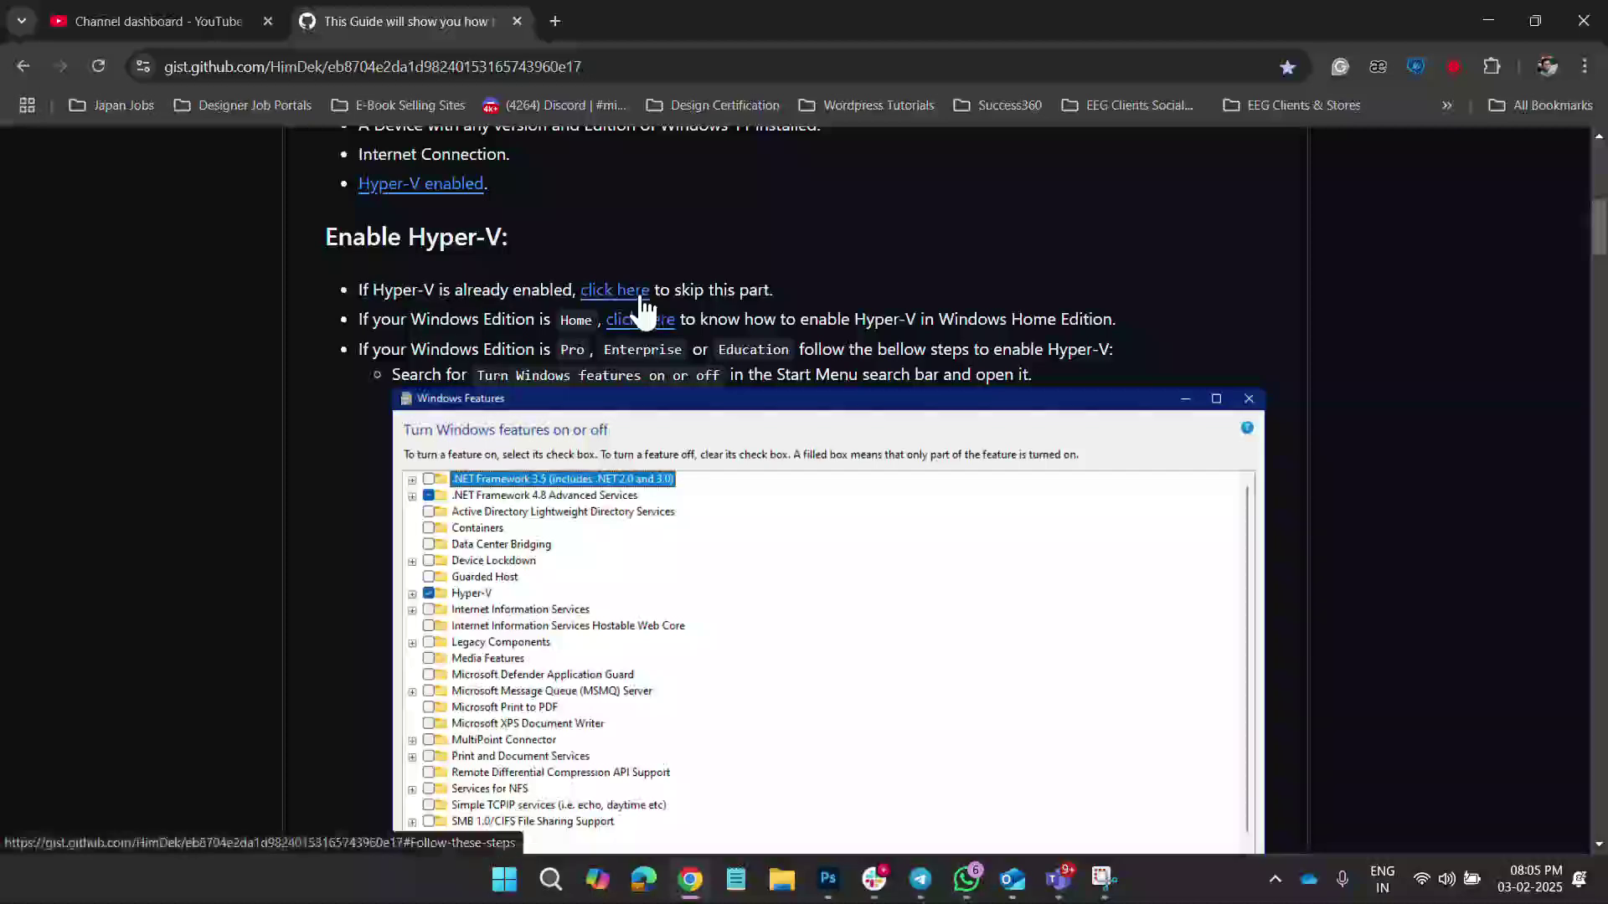
{"action": "scroll", "coordinate": [639, 302], "scroll_direction": "down", "scroll_amount": 1}
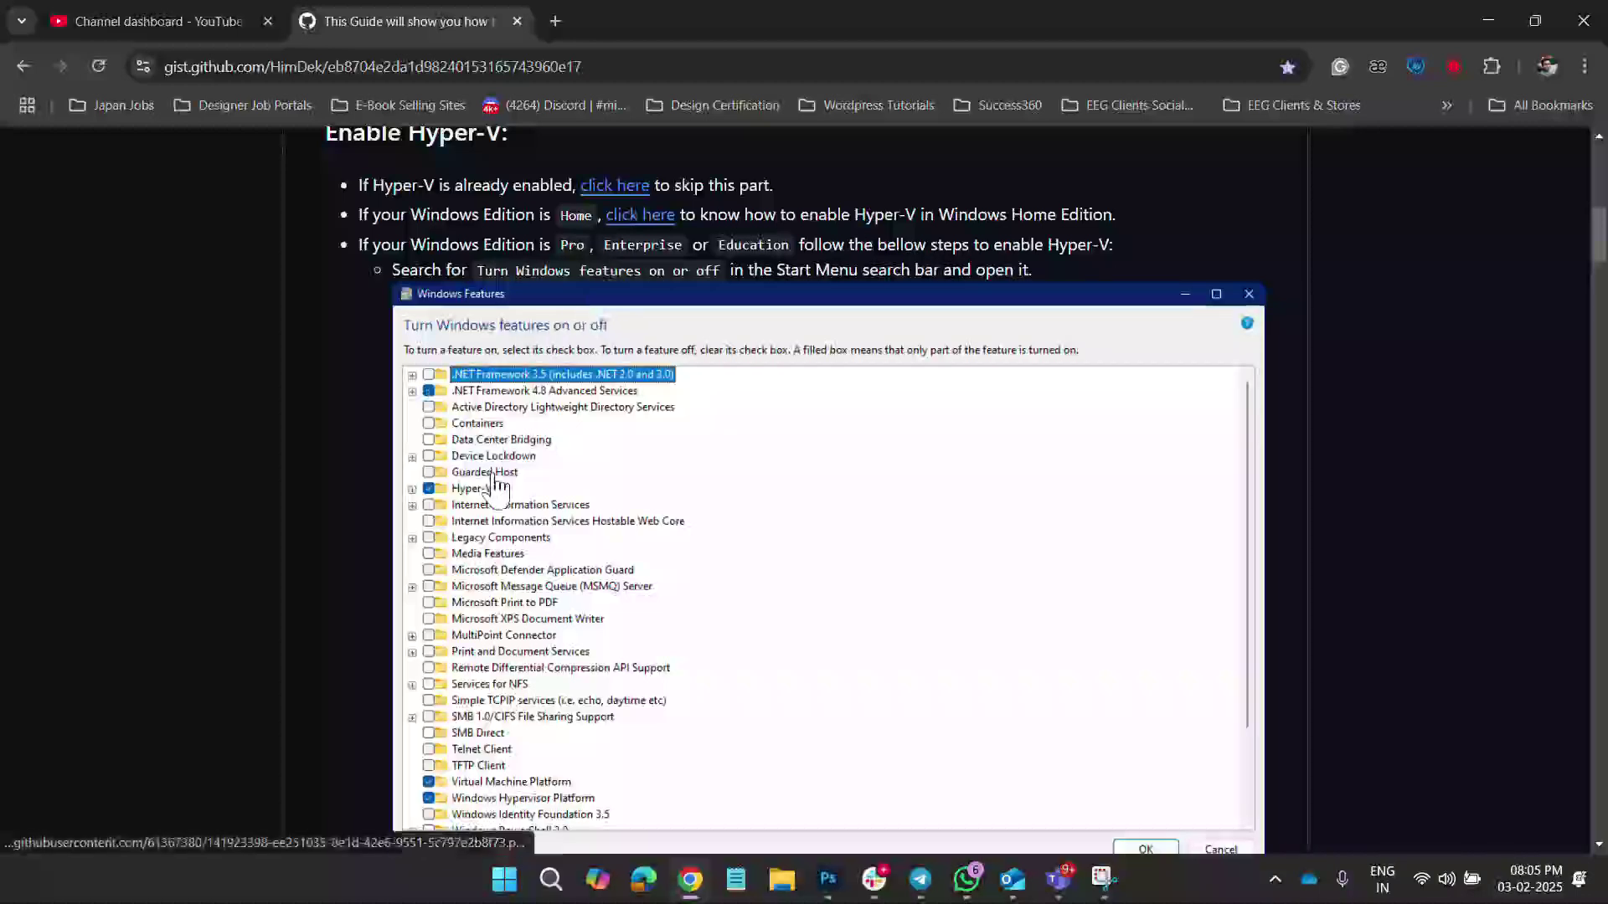
- Search Start for 'turn Windows features on or off' and open that settings panel
{"action": "left_click", "coordinate": [505, 879]}
{"action": "left_click", "coordinate": [505, 879]}
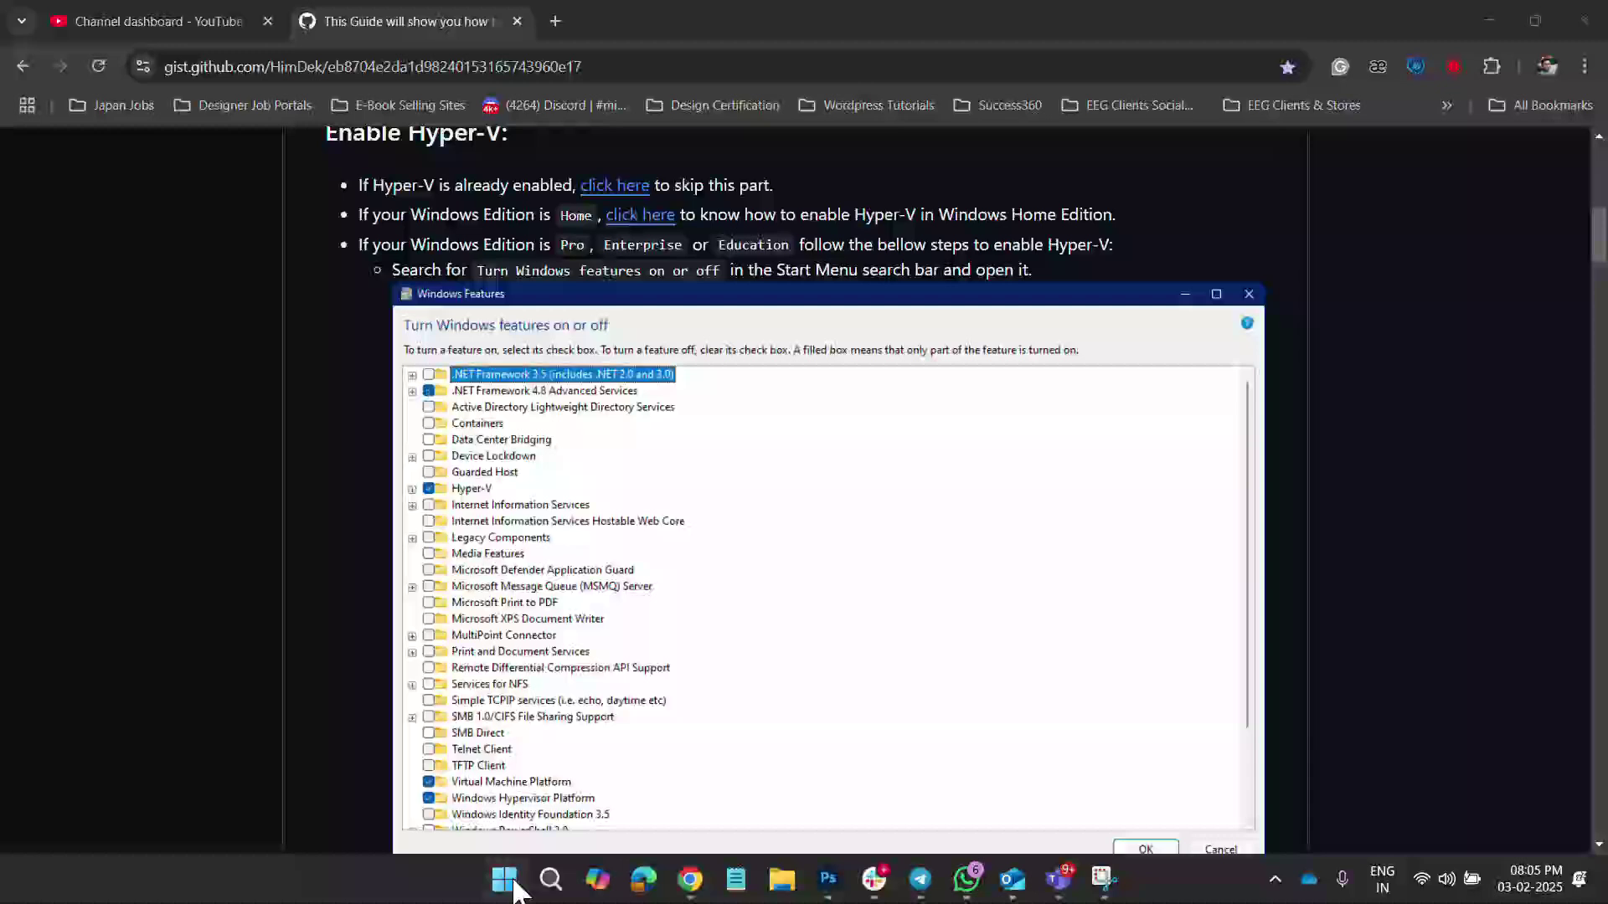
{"action": "left_click", "coordinate": [505, 879]}
{"action": "type", "text": "search"}
{"action": "key", "text": "BackSpace"}
{"action": "key", "text": "BackSpace"}
{"action": "key", "text": "BackSpace"}
{"action": "key", "text": "BackSpace"}
{"action": "key", "text": "BackSpace"}
{"action": "key", "text": "BackSpace"}
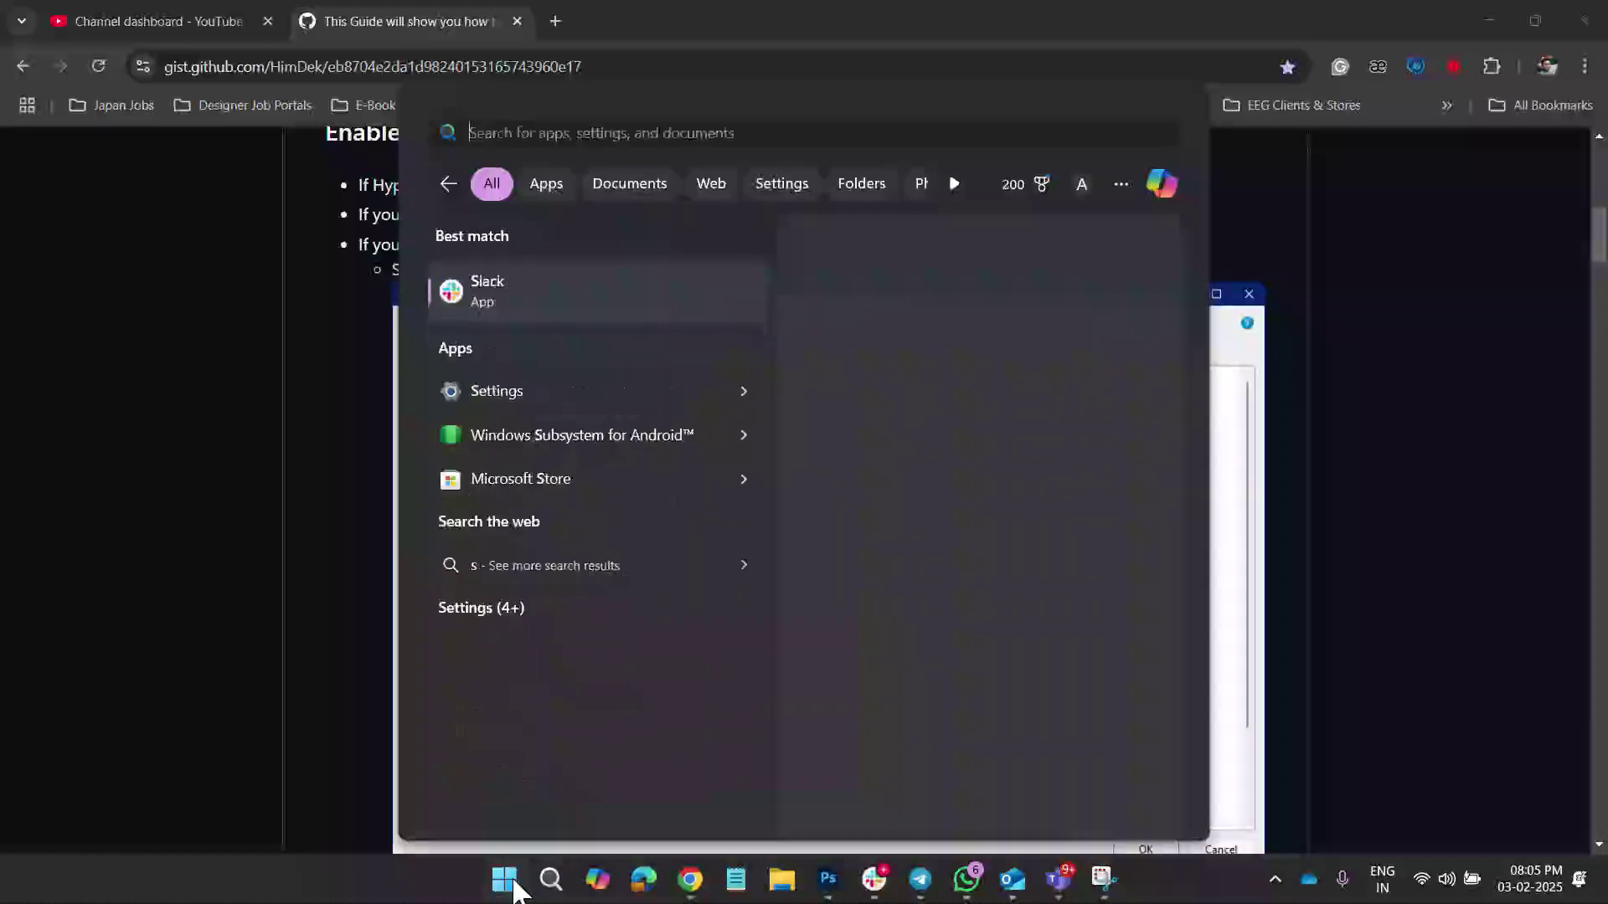
{"action": "type", "text": "tures on or off"}
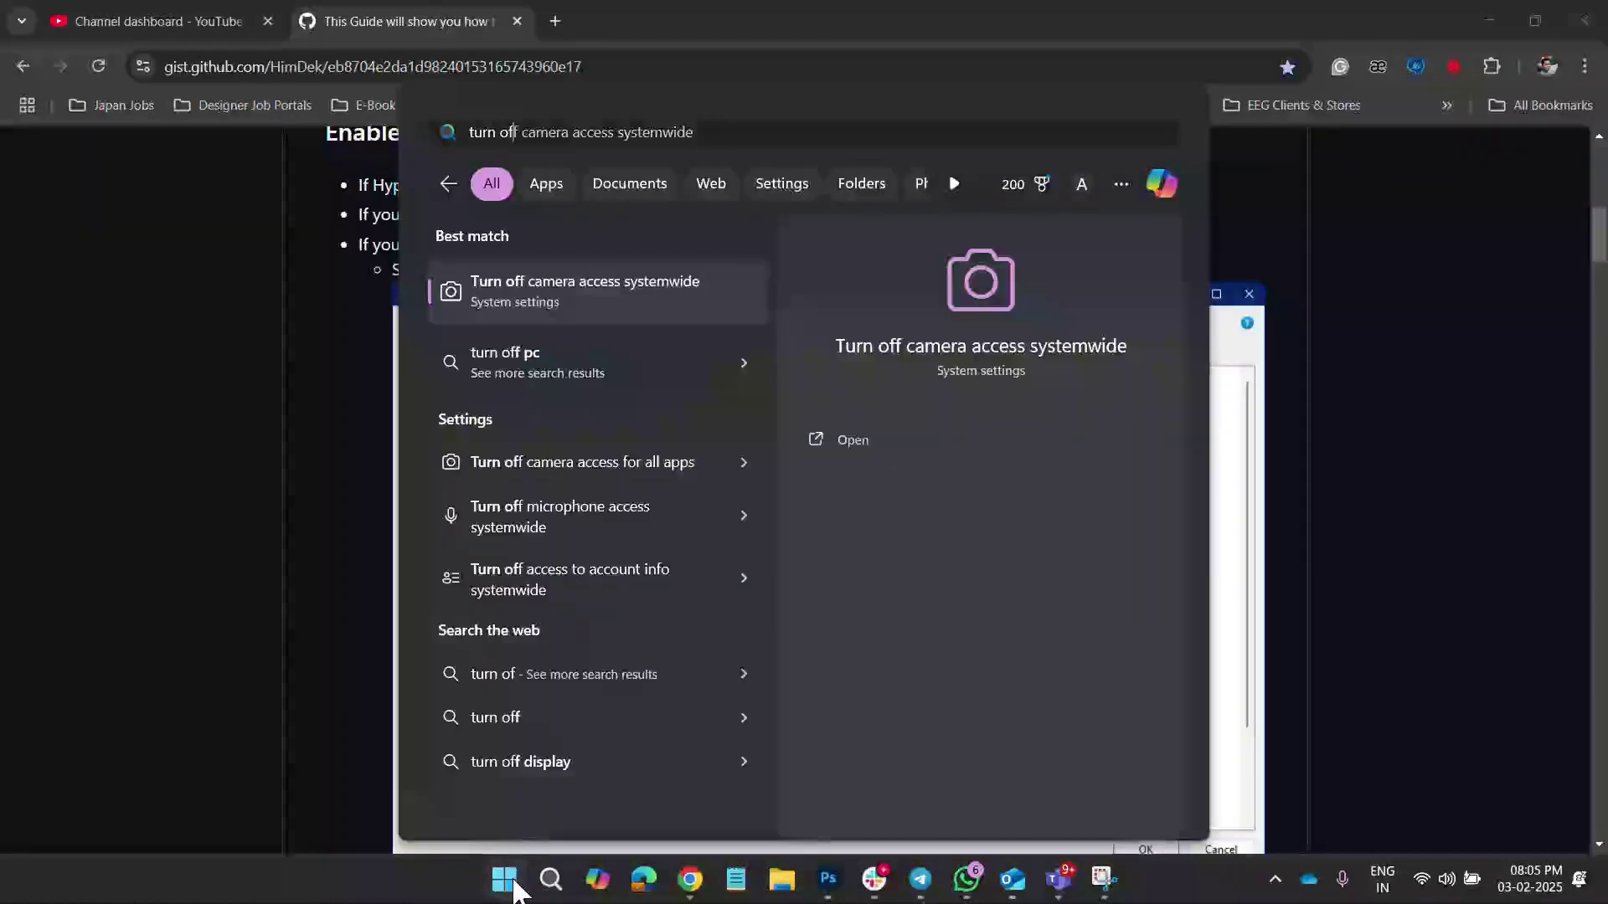
{"action": "key", "text": "BackSpace"}
{"action": "key", "text": "BackSpace"}
{"action": "key", "text": "BackSpace"}
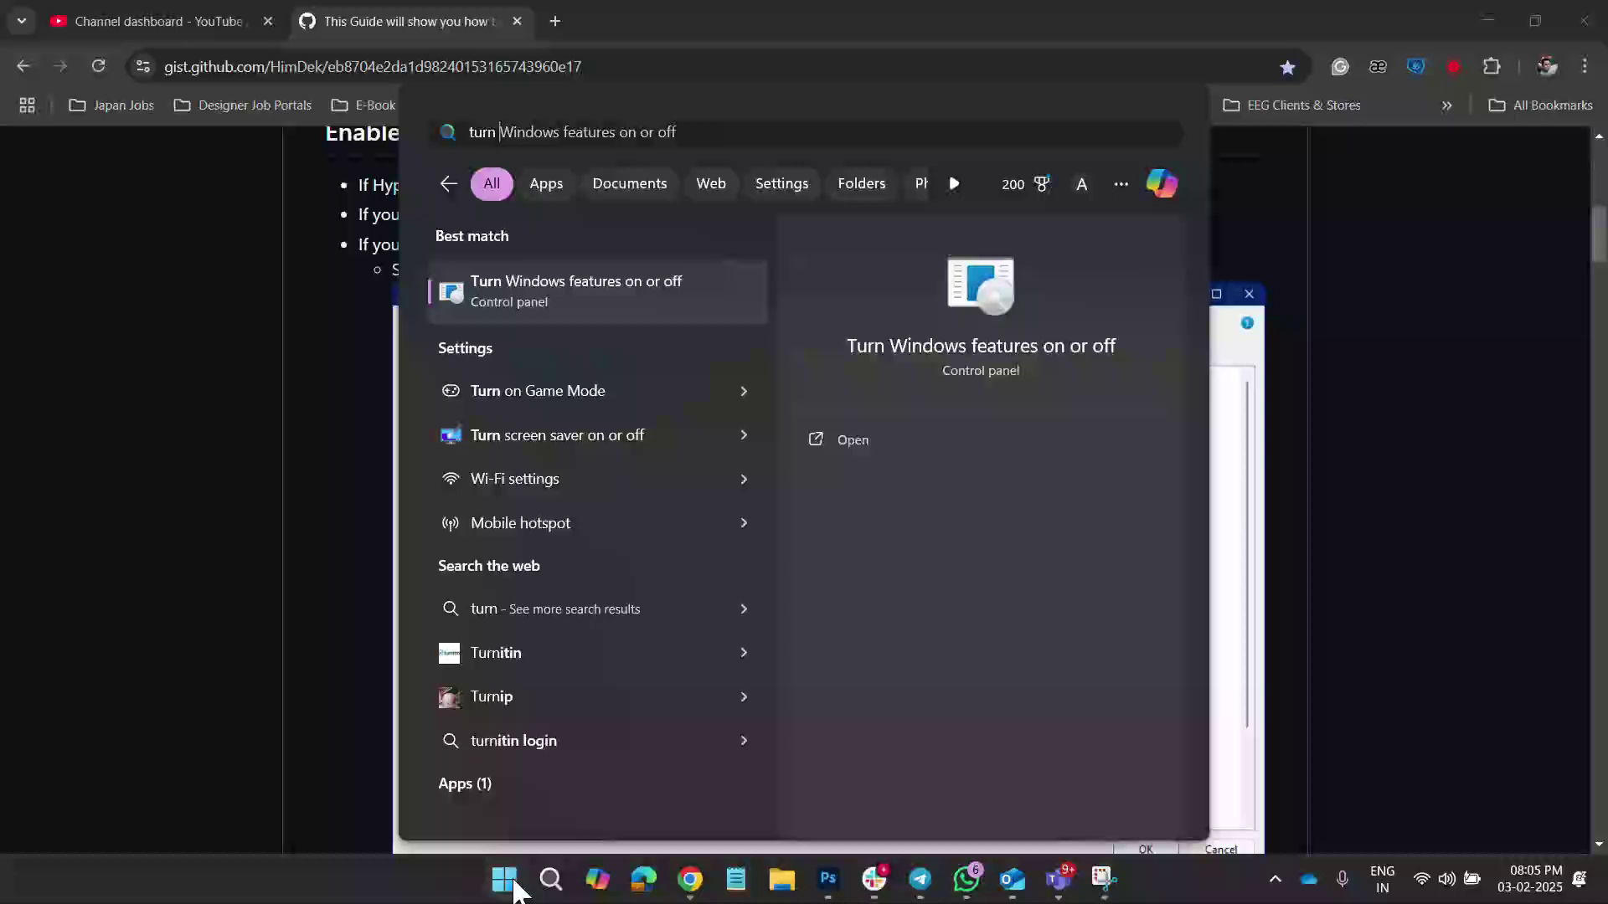
{"action": "left_click", "coordinate": [560, 293]}
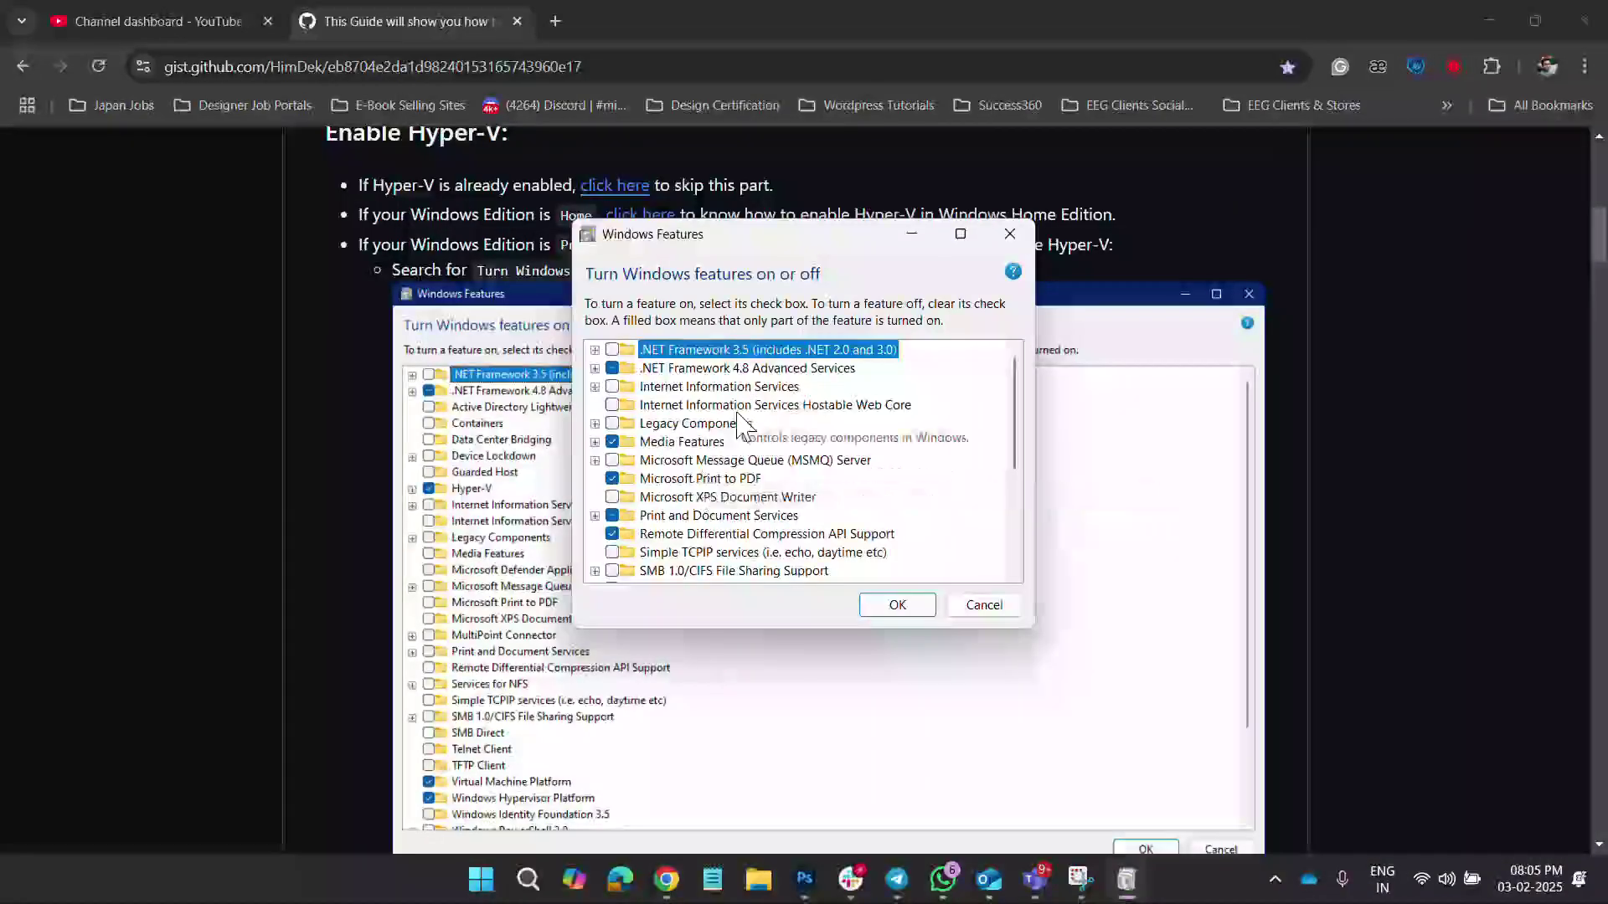
- Place Windows Features beside the guide and highlight the guide's list of required features
{"action": "left_click_drag", "start_coordinate": [809, 238], "coordinate": [1283, 204]}
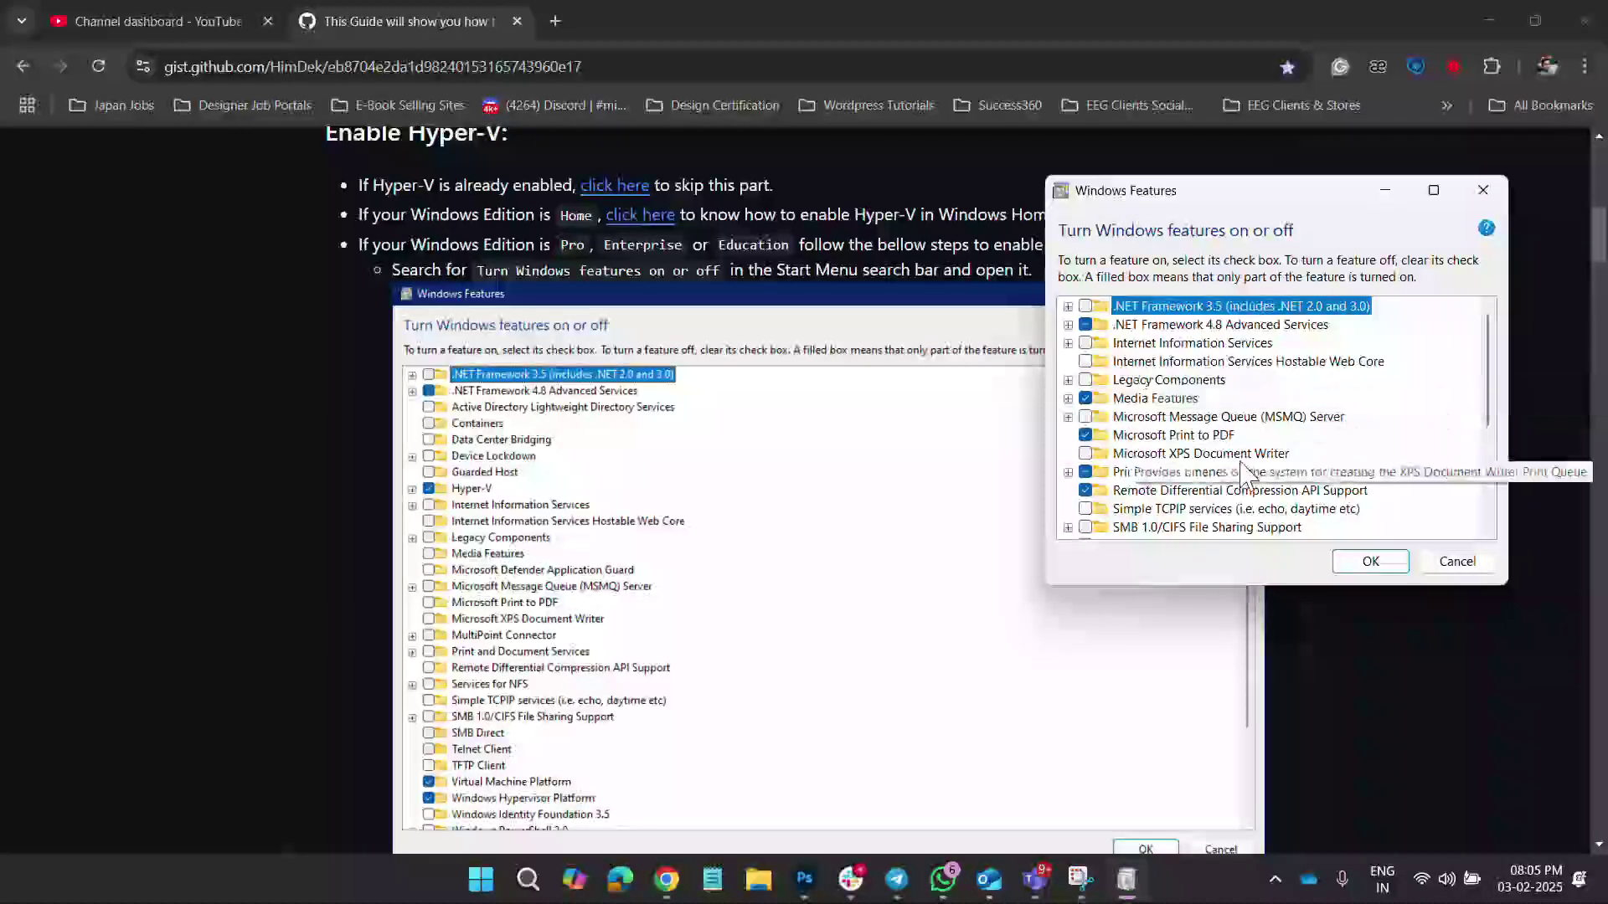
{"action": "left_click_drag", "start_coordinate": [1215, 199], "coordinate": [1166, 427]}
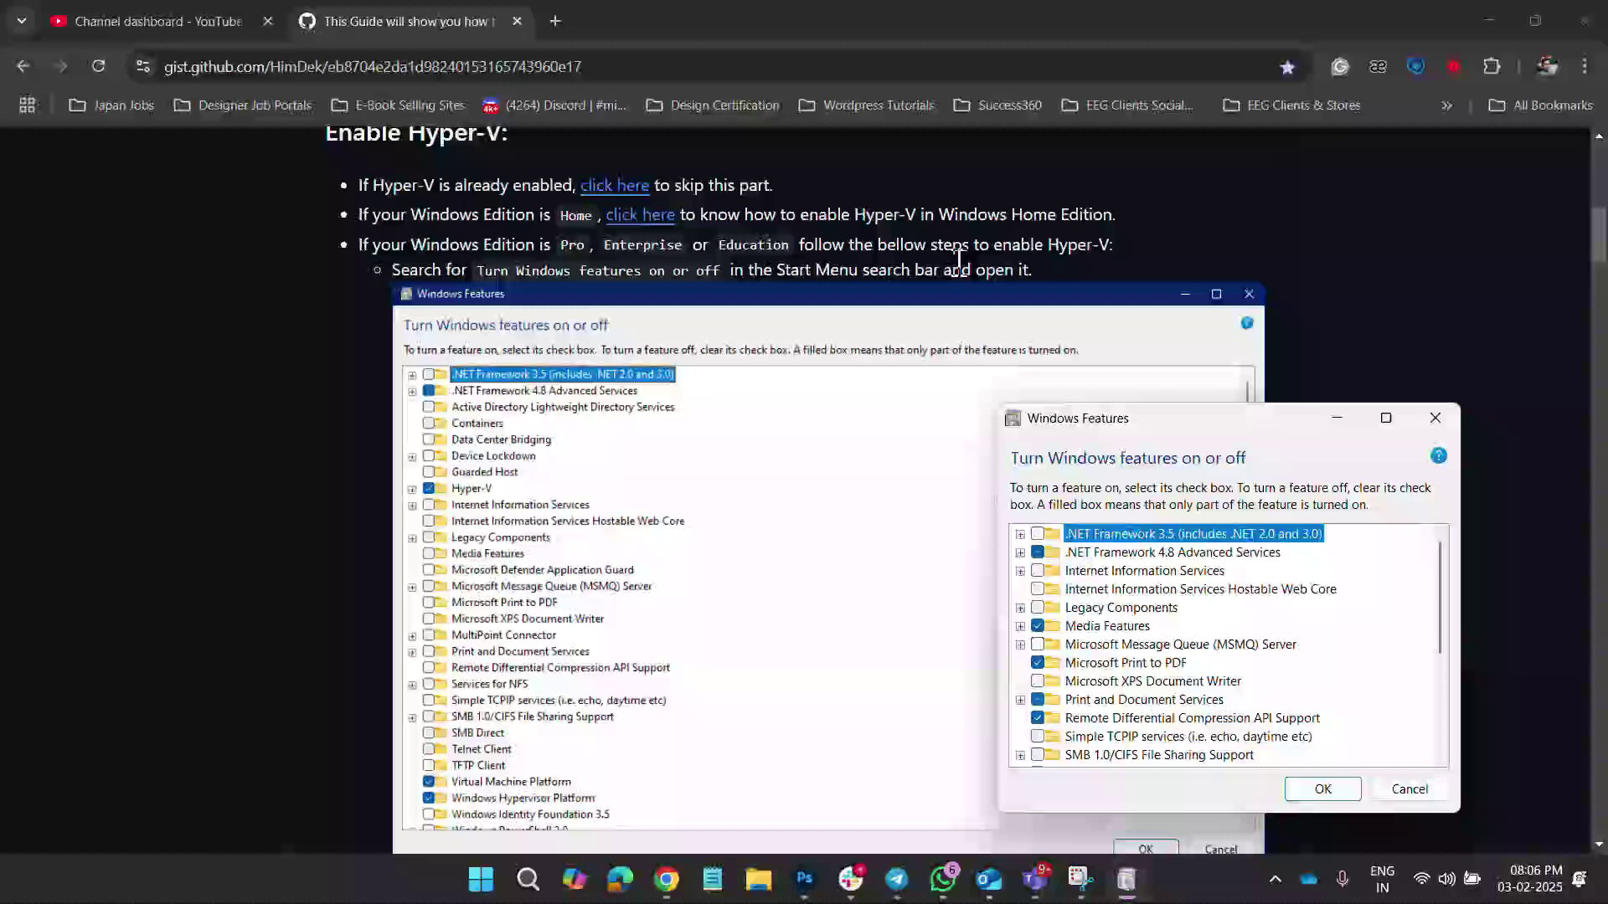
{"action": "scroll", "coordinate": [728, 323], "scroll_direction": "down", "scroll_amount": 6}
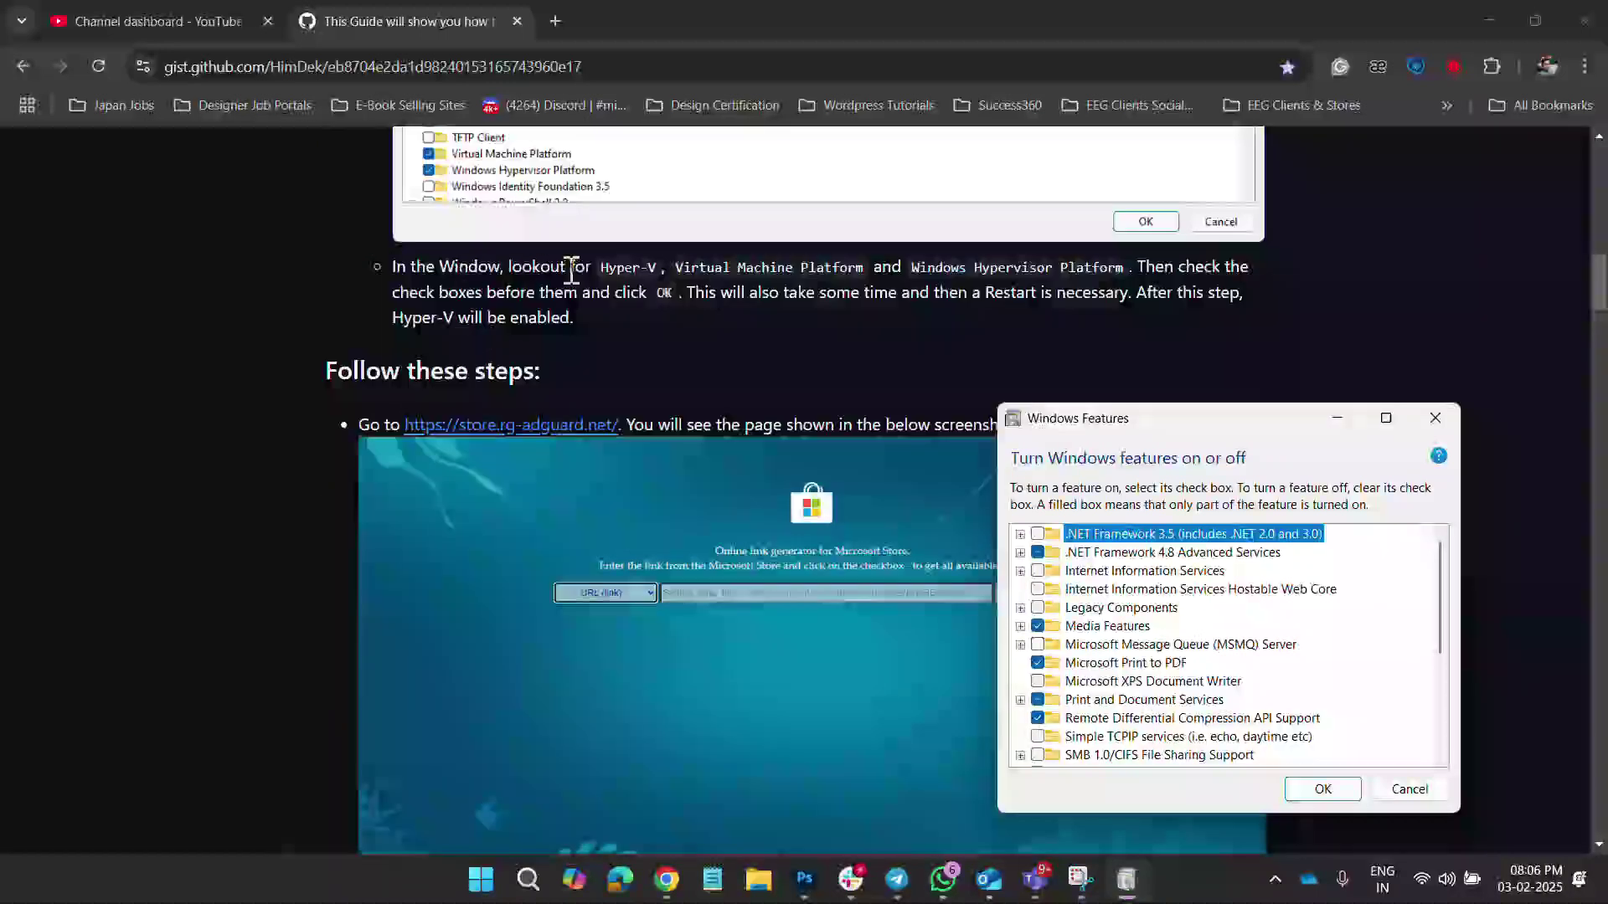
{"action": "left_click_drag", "start_coordinate": [1134, 275], "coordinate": [606, 267]}
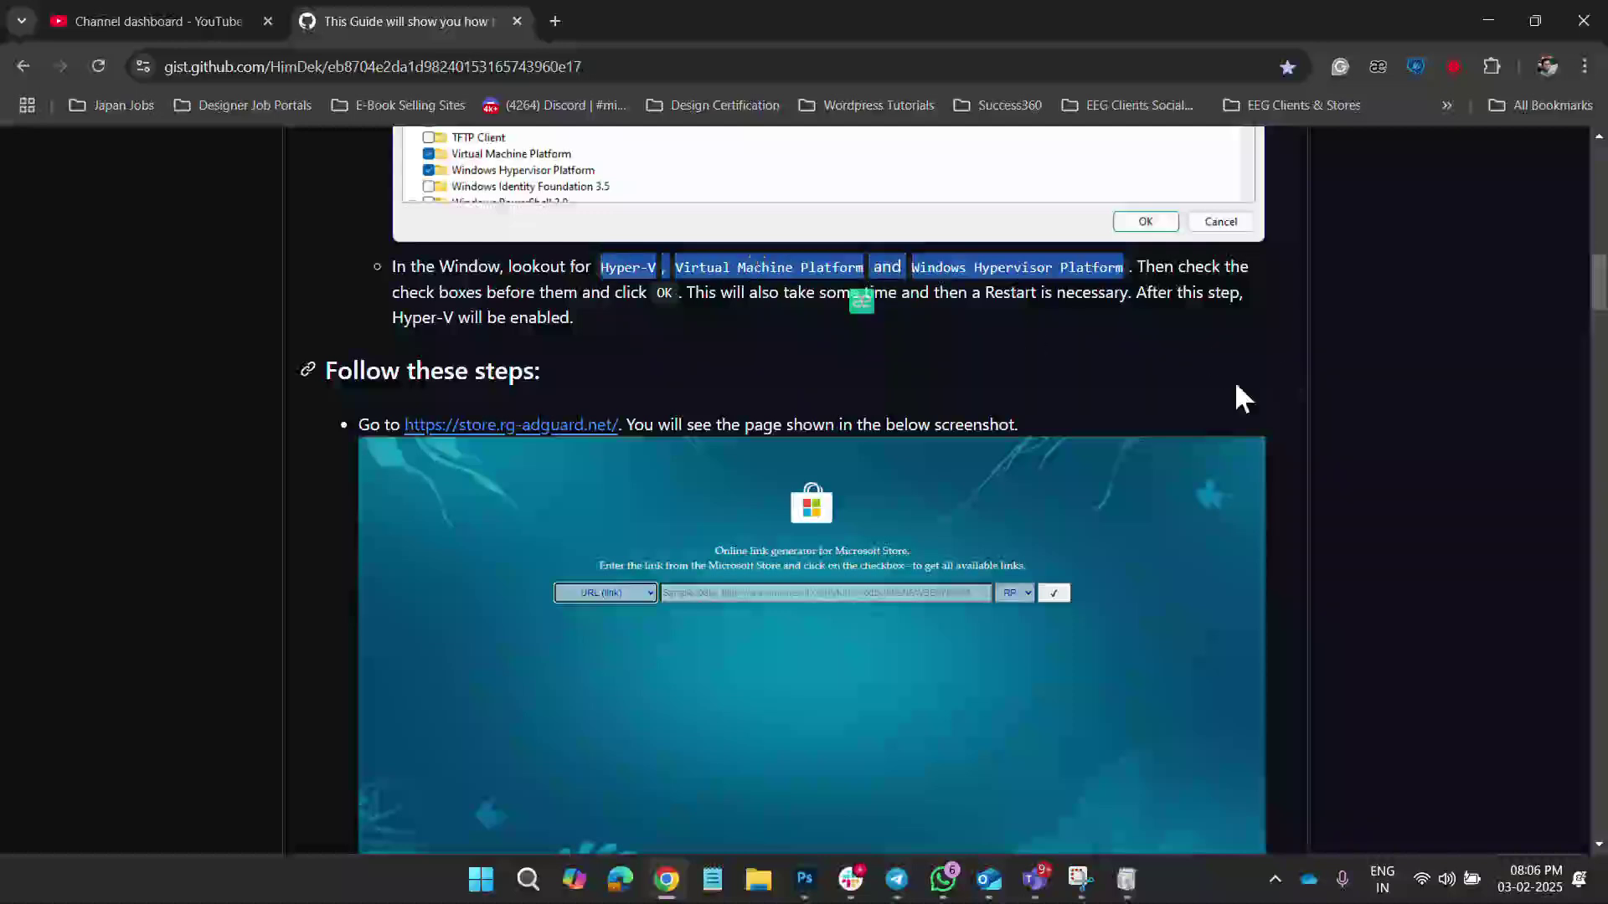
{"action": "left_click", "coordinate": [1126, 880]}
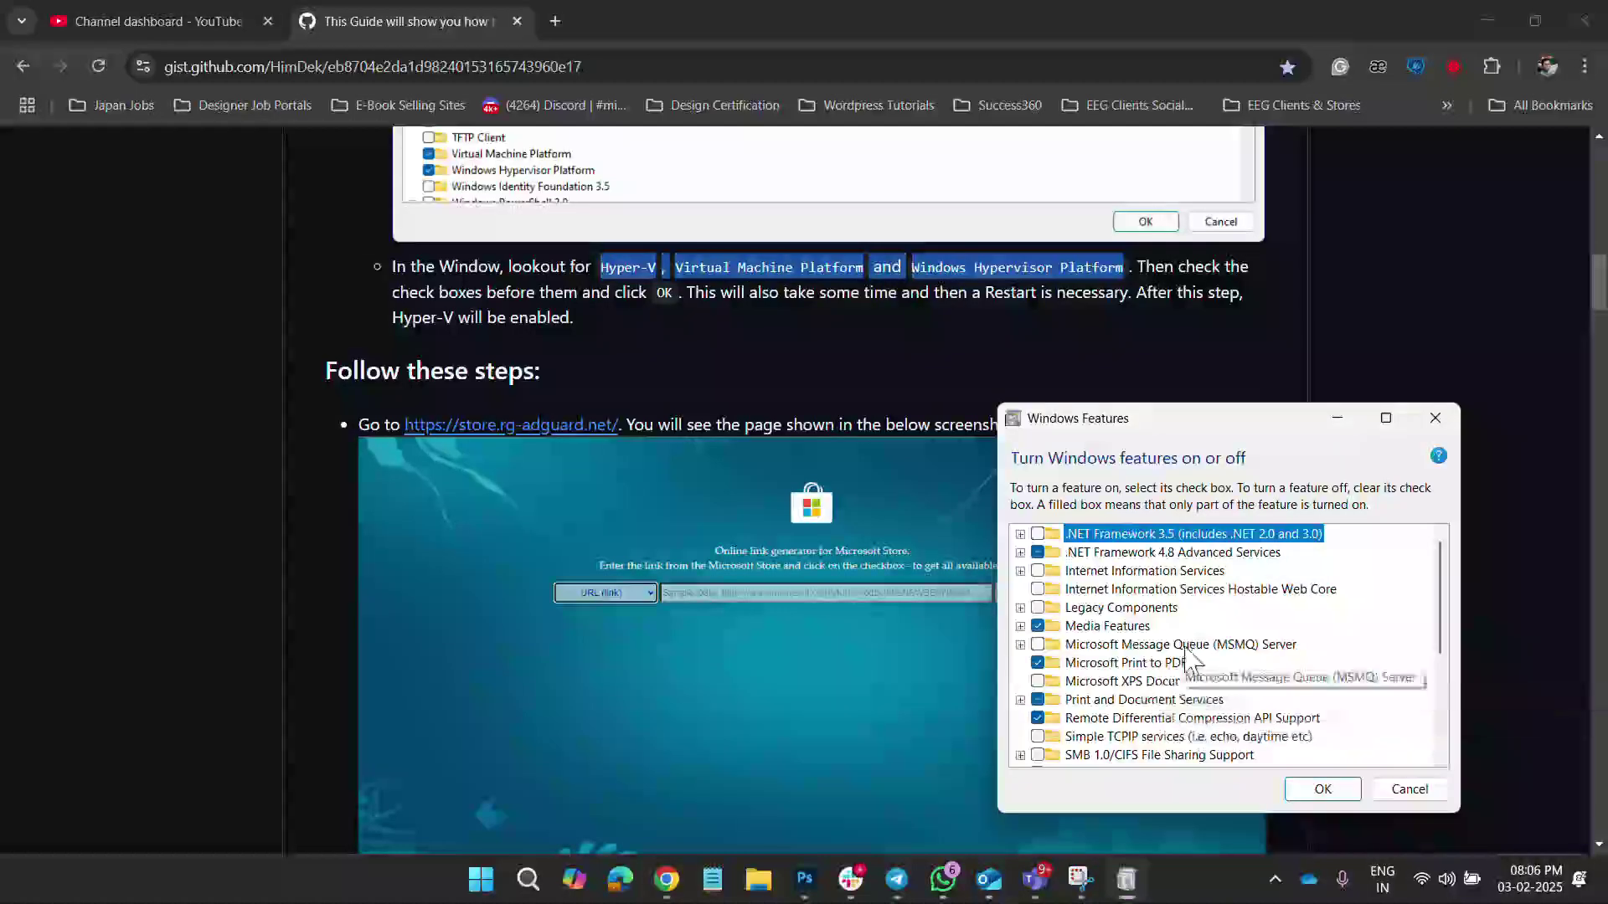
- Turn on Virtual Machine Platform and Windows Hypervisor Platform, then apply with OK
{"action": "scroll", "coordinate": [1183, 666], "scroll_direction": "down", "scroll_amount": 2}
{"action": "scroll", "coordinate": [1181, 665], "scroll_direction": "down", "scroll_amount": 2}
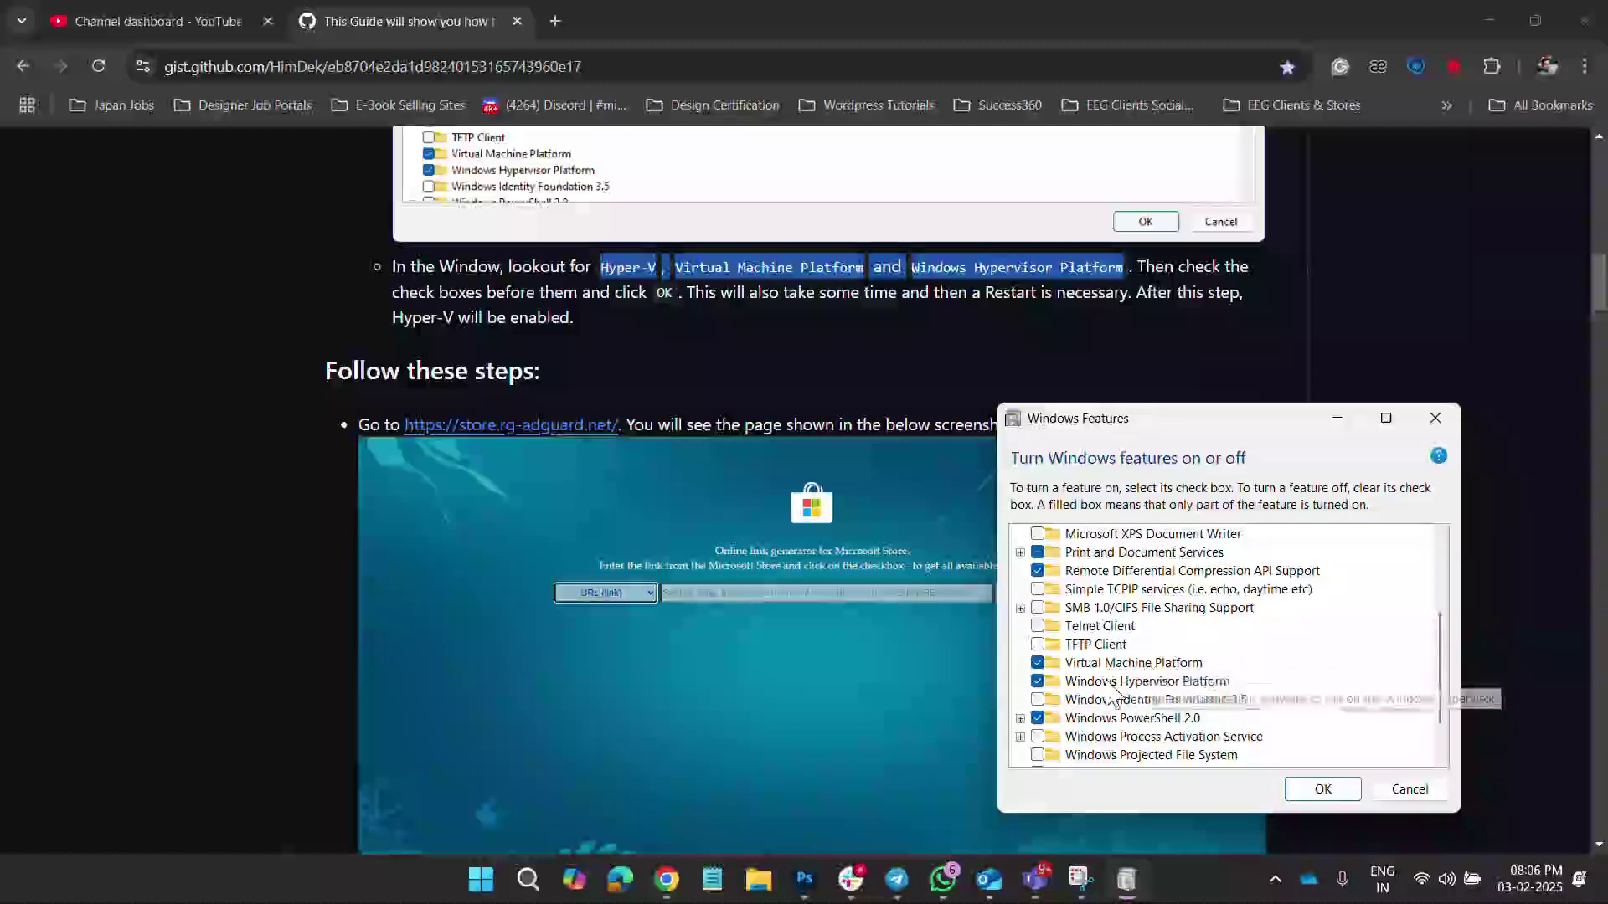
{"action": "scroll", "coordinate": [1149, 682], "scroll_direction": "down", "scroll_amount": 1}
{"action": "scroll", "coordinate": [1143, 683], "scroll_direction": "up", "scroll_amount": 4}
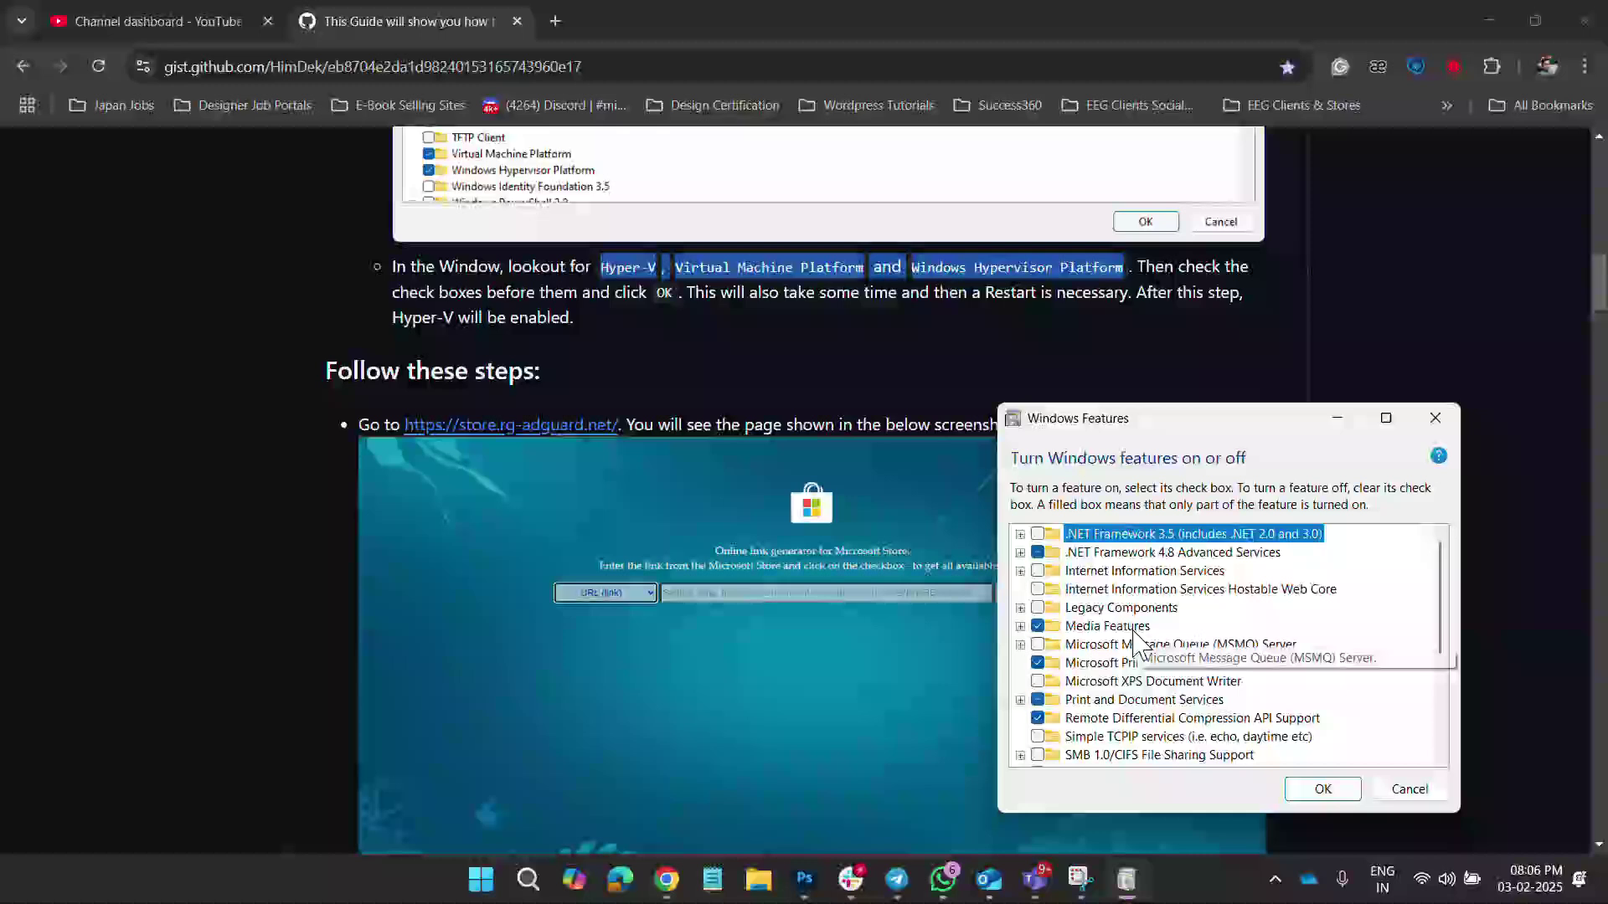
{"action": "scroll", "coordinate": [989, 653], "scroll_direction": "up", "scroll_amount": 5}
{"action": "scroll", "coordinate": [1011, 677], "scroll_direction": "down", "scroll_amount": 4}
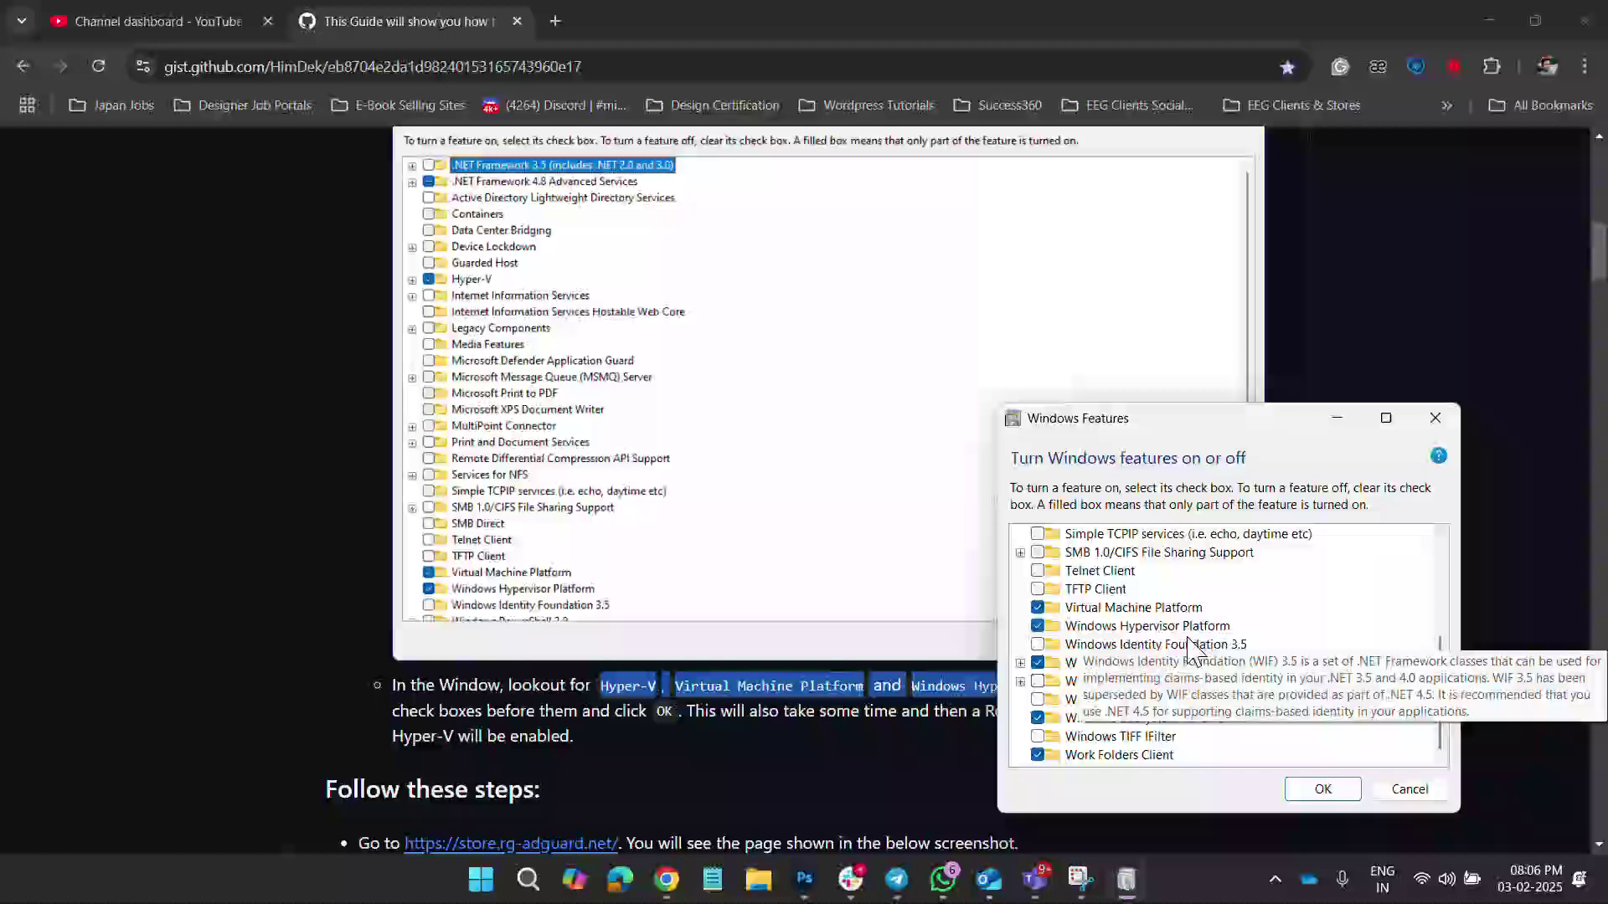
{"action": "scroll", "coordinate": [1151, 640], "scroll_direction": "up", "scroll_amount": 2}
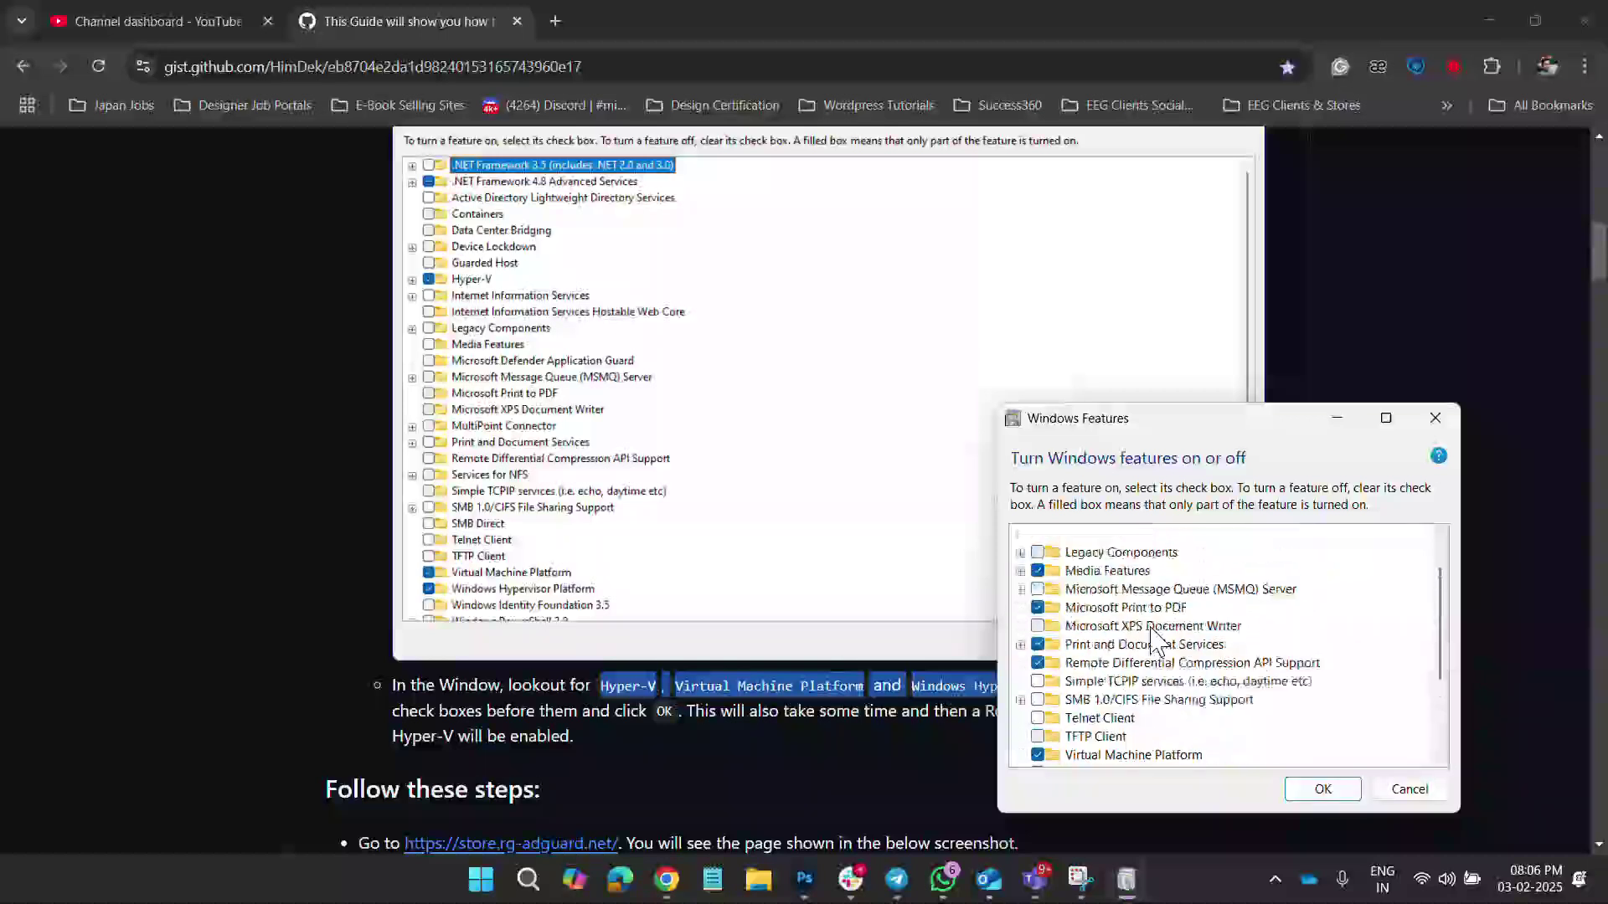
{"action": "scroll", "coordinate": [1152, 641], "scroll_direction": "up", "scroll_amount": 2}
{"action": "left_click", "coordinate": [1020, 570]}
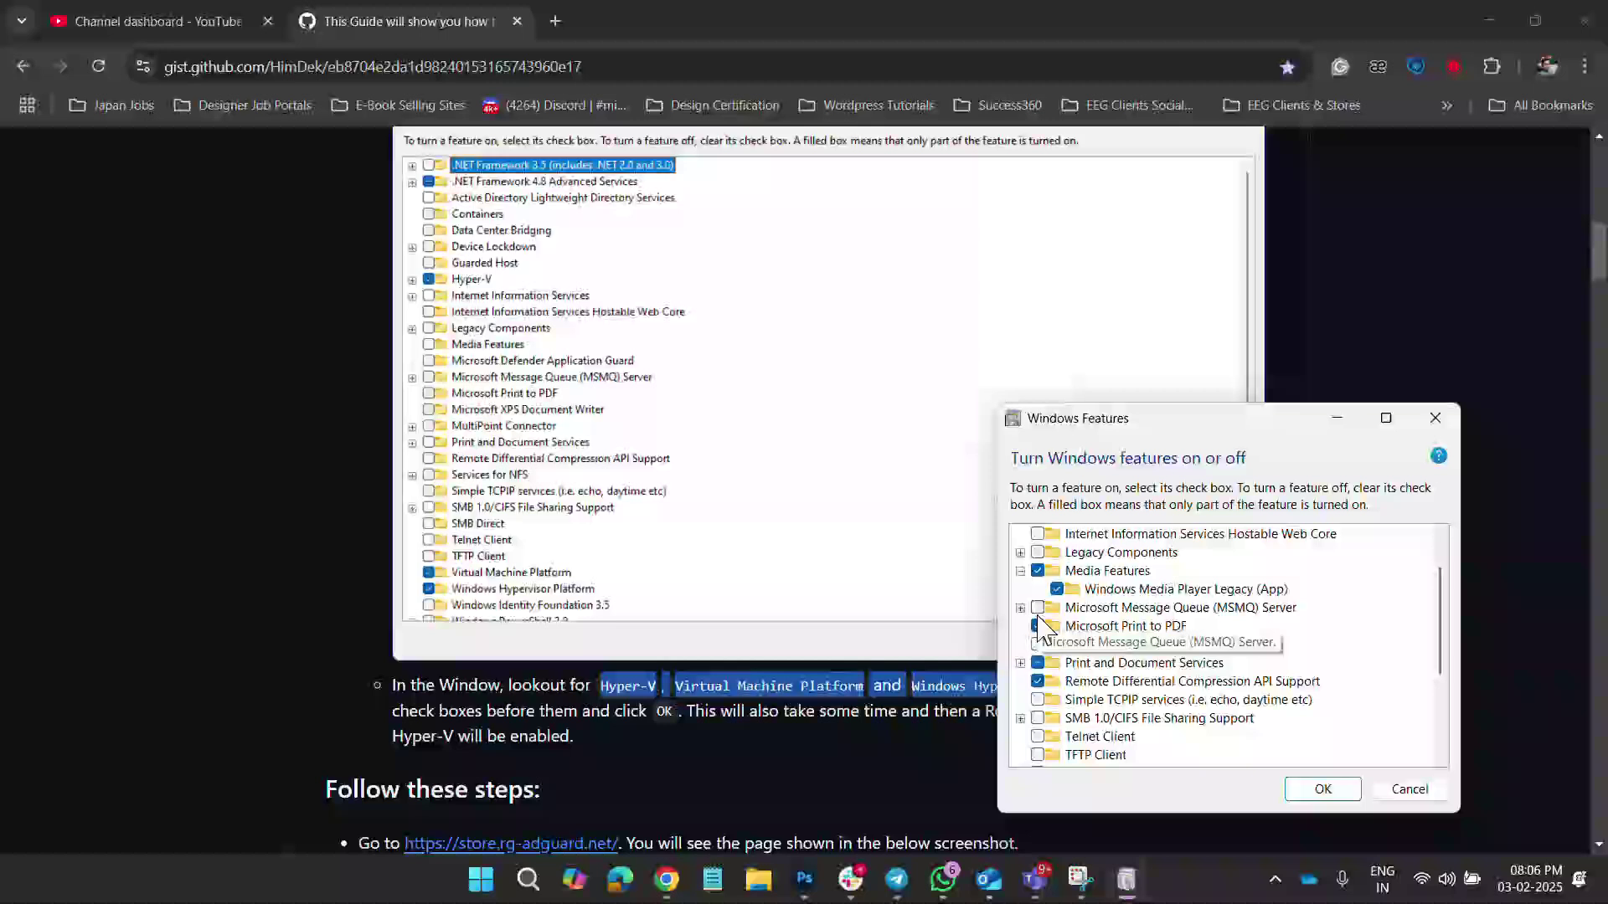
{"action": "left_click", "coordinate": [1038, 681]}
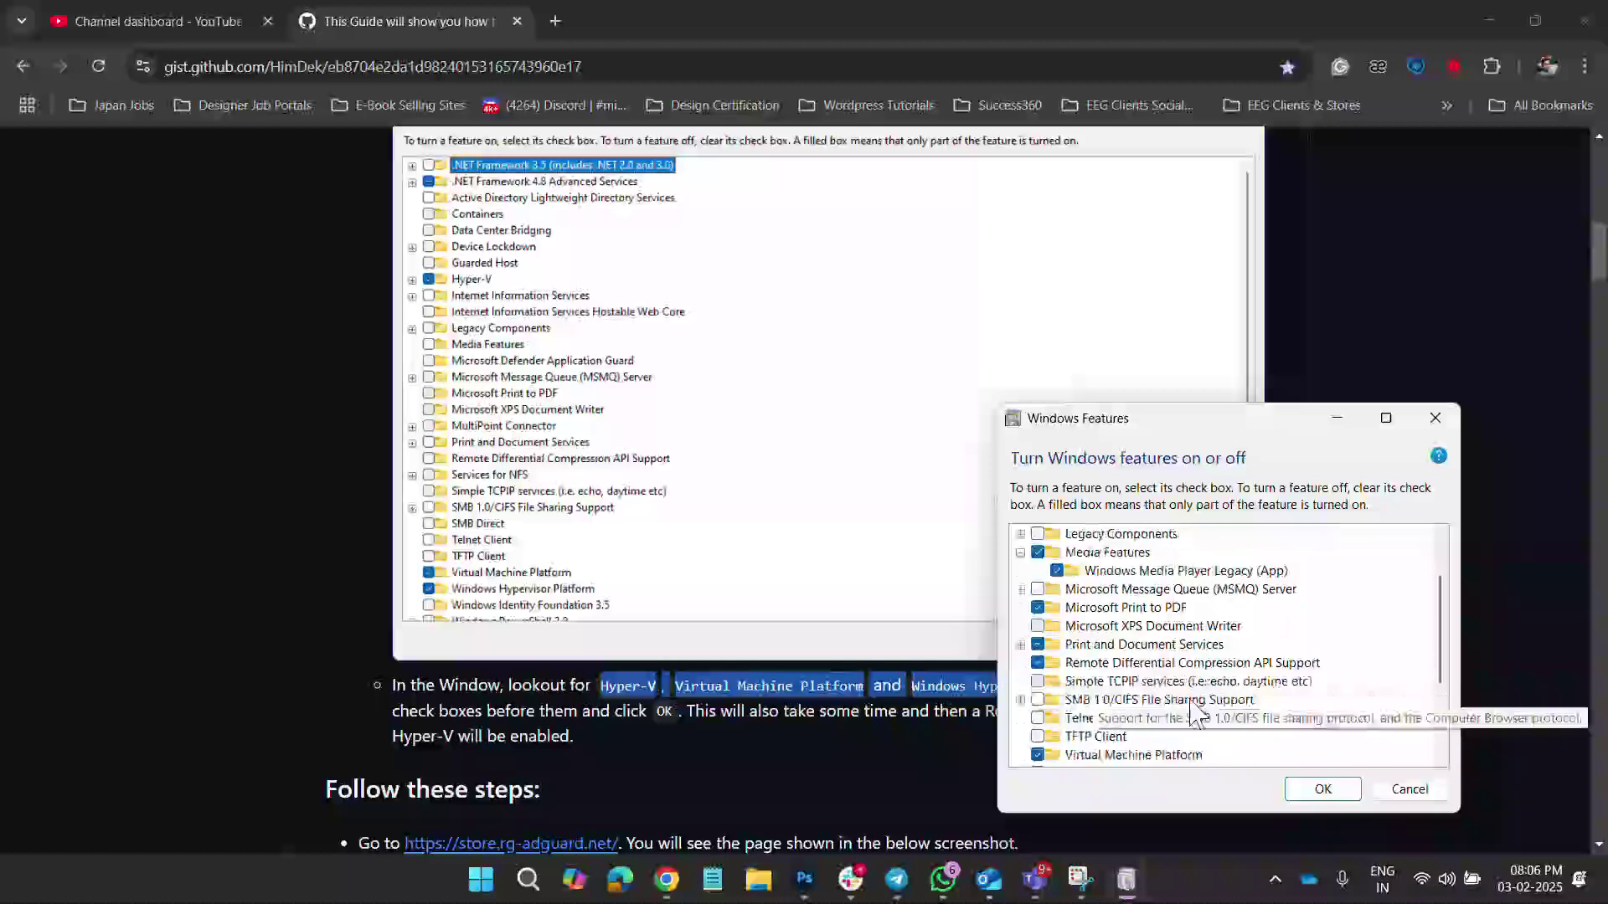
{"action": "scroll", "coordinate": [1196, 712], "scroll_direction": "down", "scroll_amount": 2}
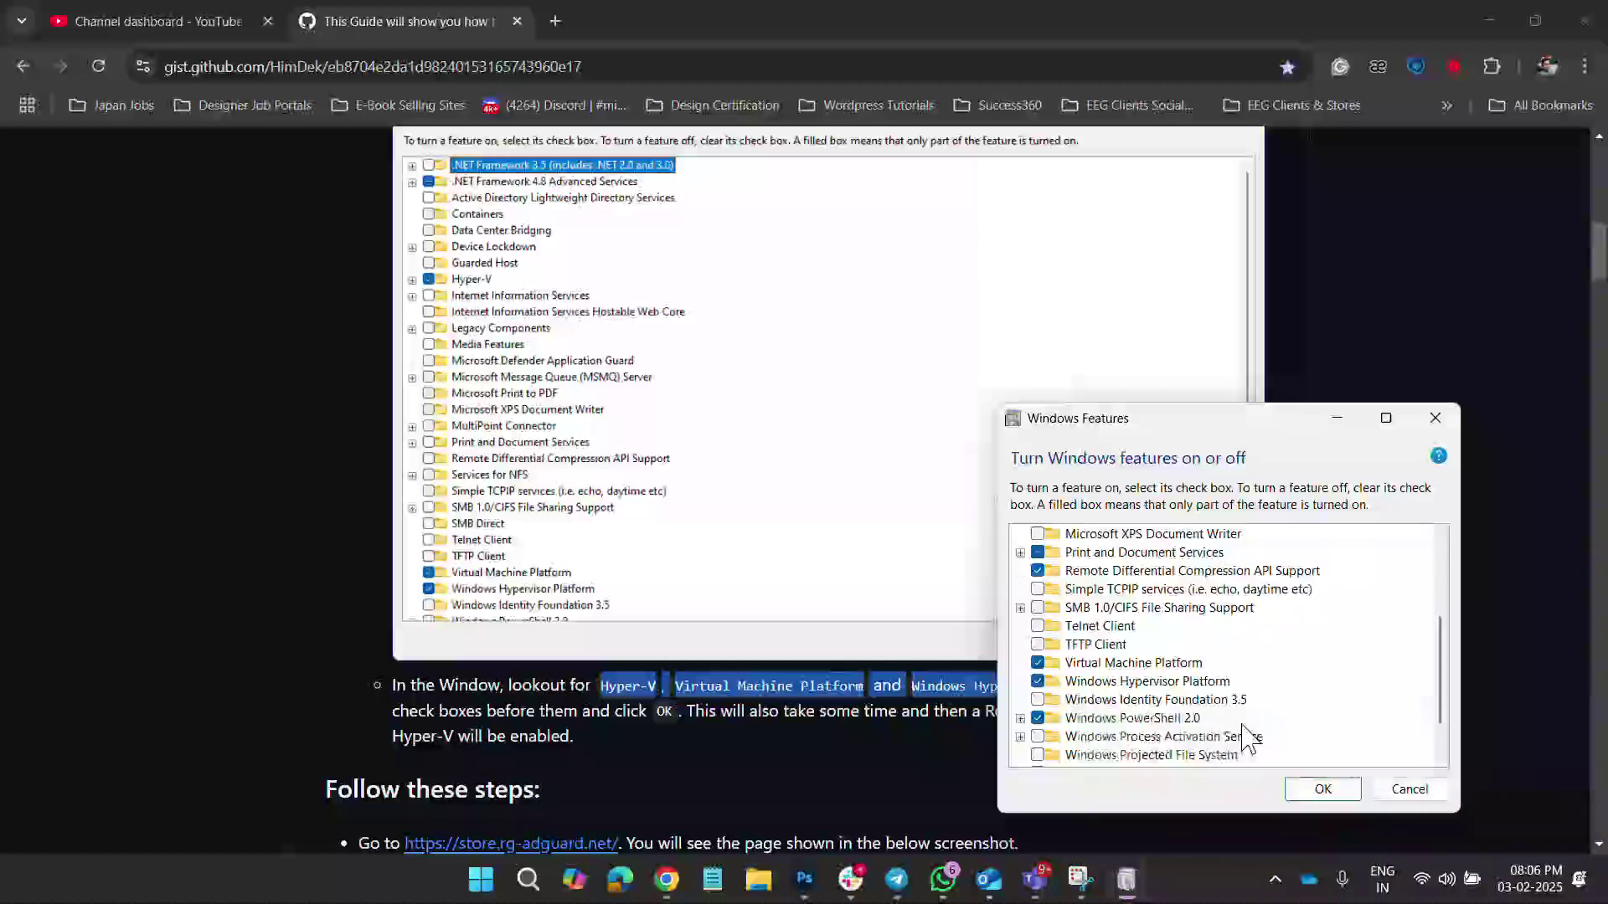
{"action": "left_click", "coordinate": [1322, 789]}
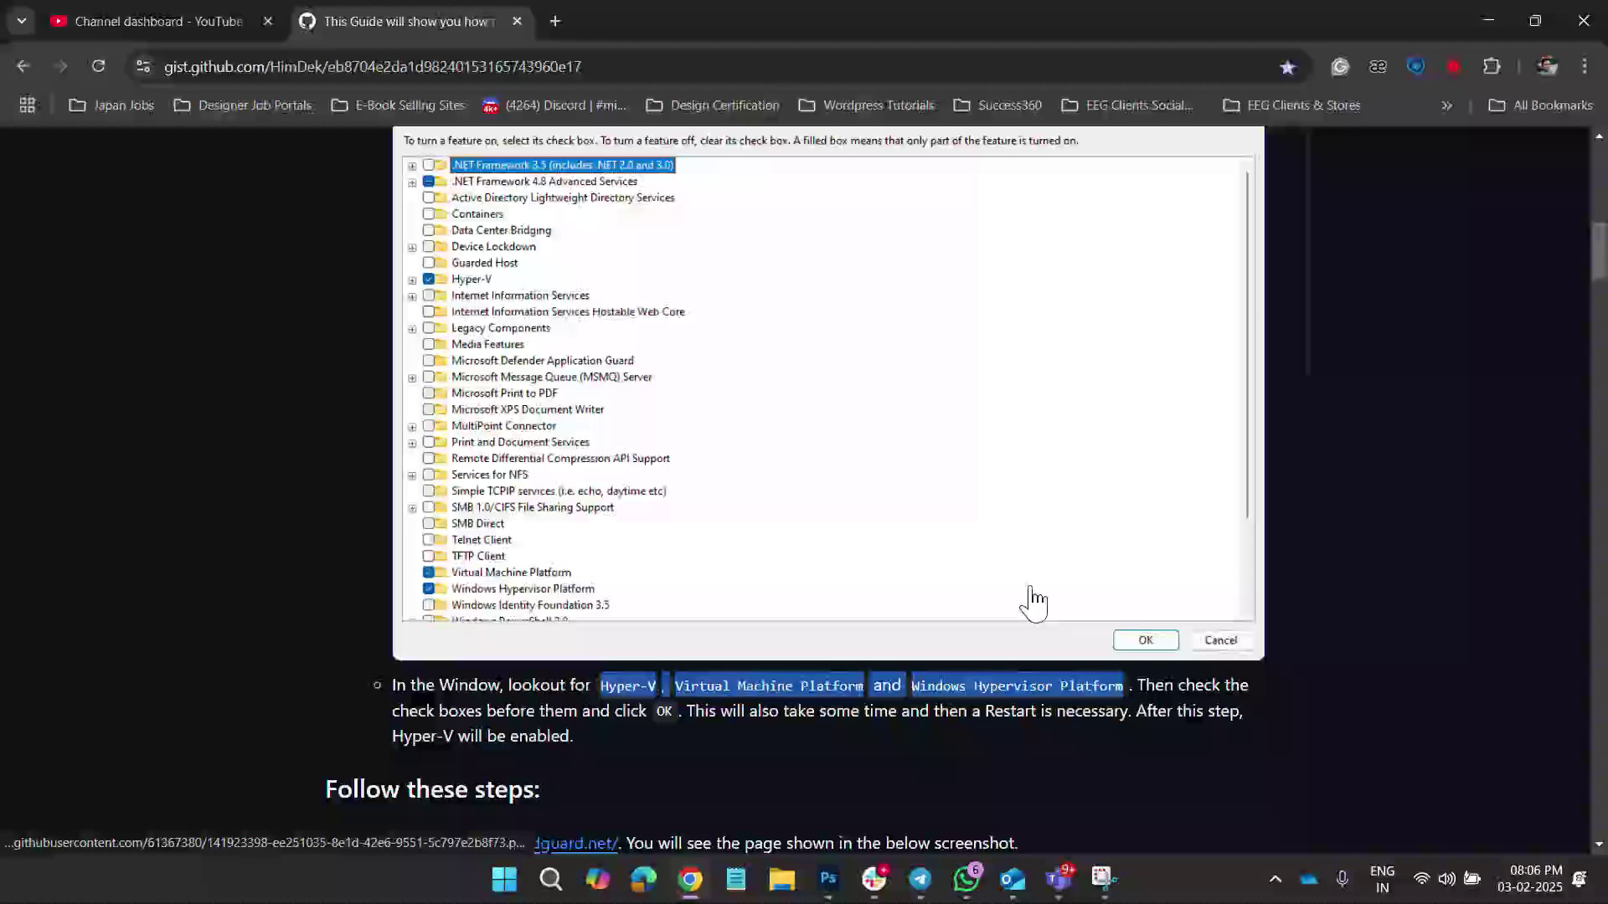
{"action": "scroll", "coordinate": [1310, 544], "scroll_direction": "up", "scroll_amount": 5}
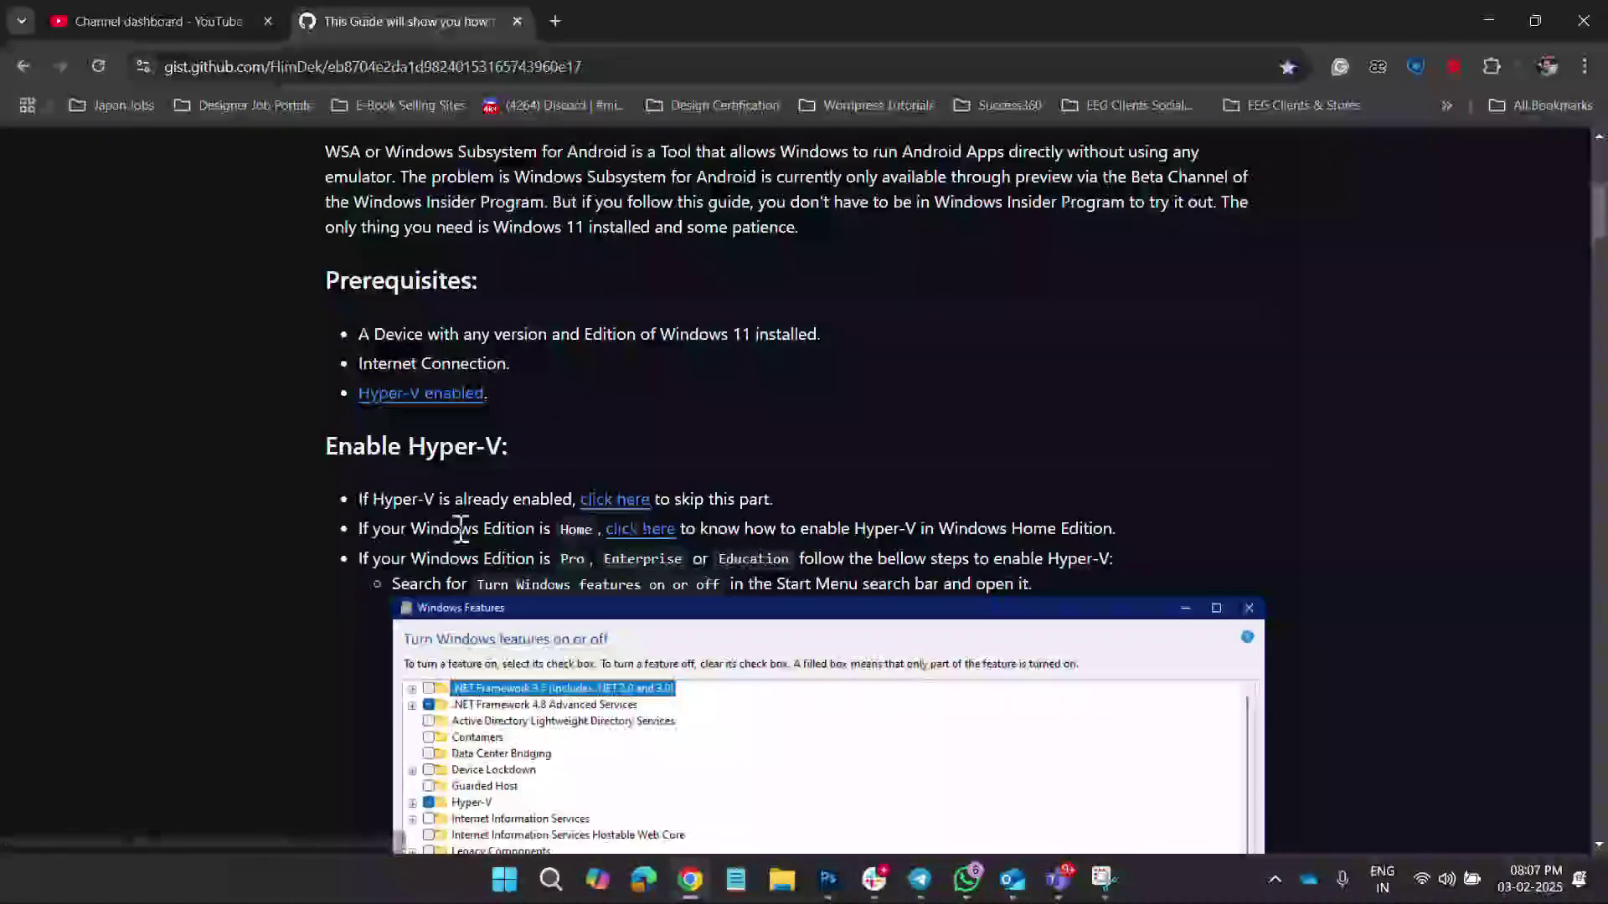
- Bring up the Run dialog and open the Home Edition Hyper-V guide link in a new tab
{"action": "key", "text": "super+r"}
{"action": "key", "text": "Return"}
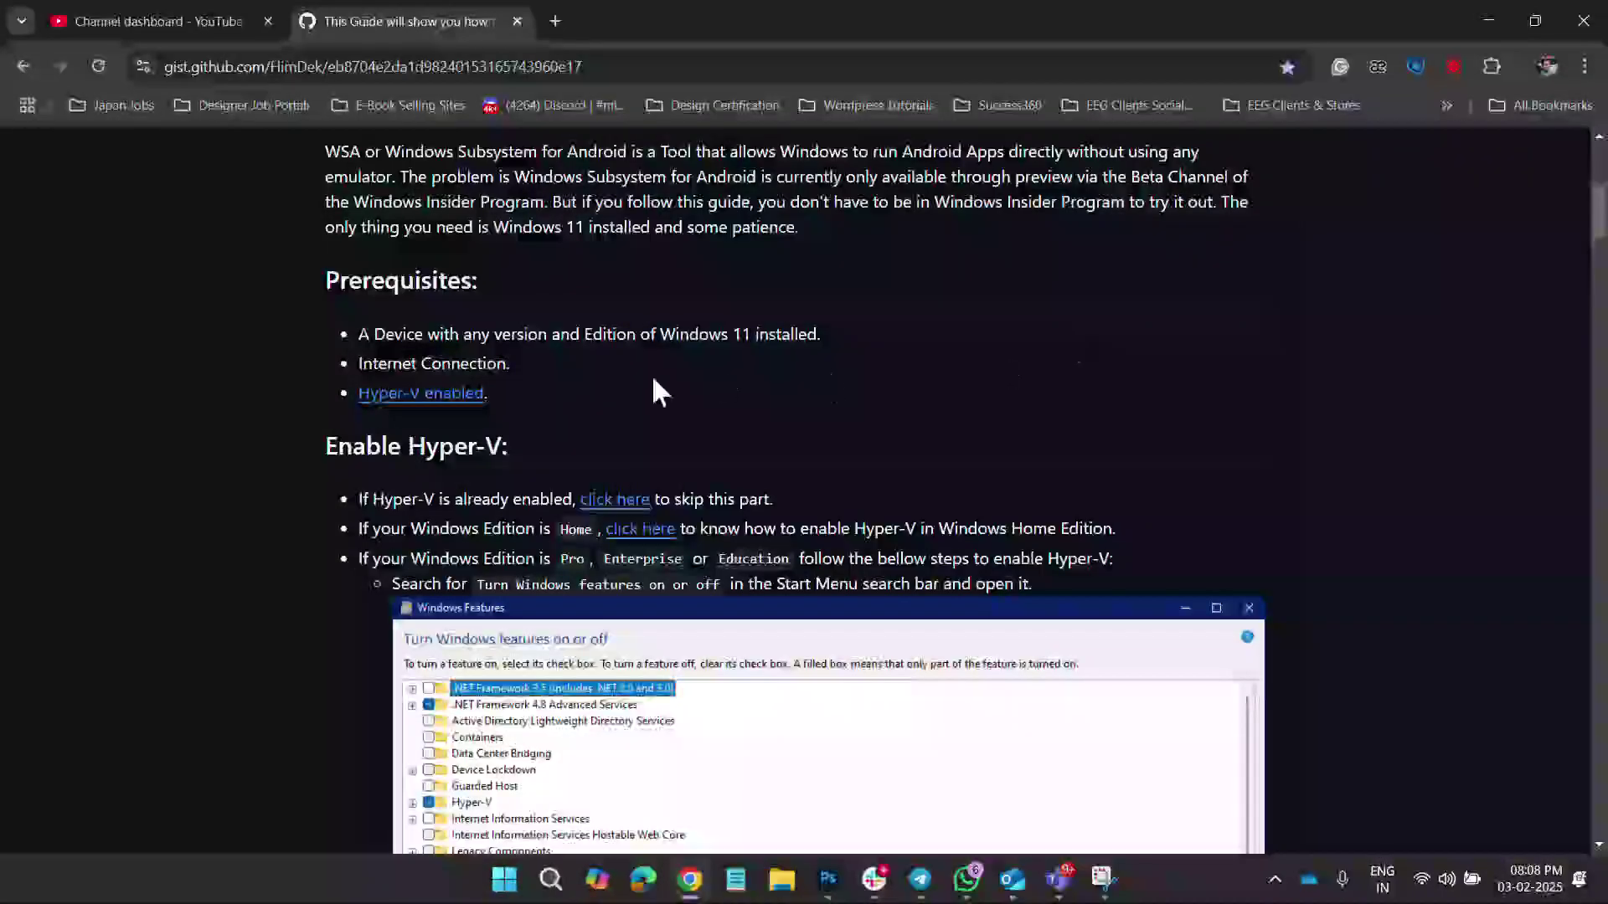
{"action": "scroll", "coordinate": [654, 374], "scroll_direction": "down", "scroll_amount": 1}
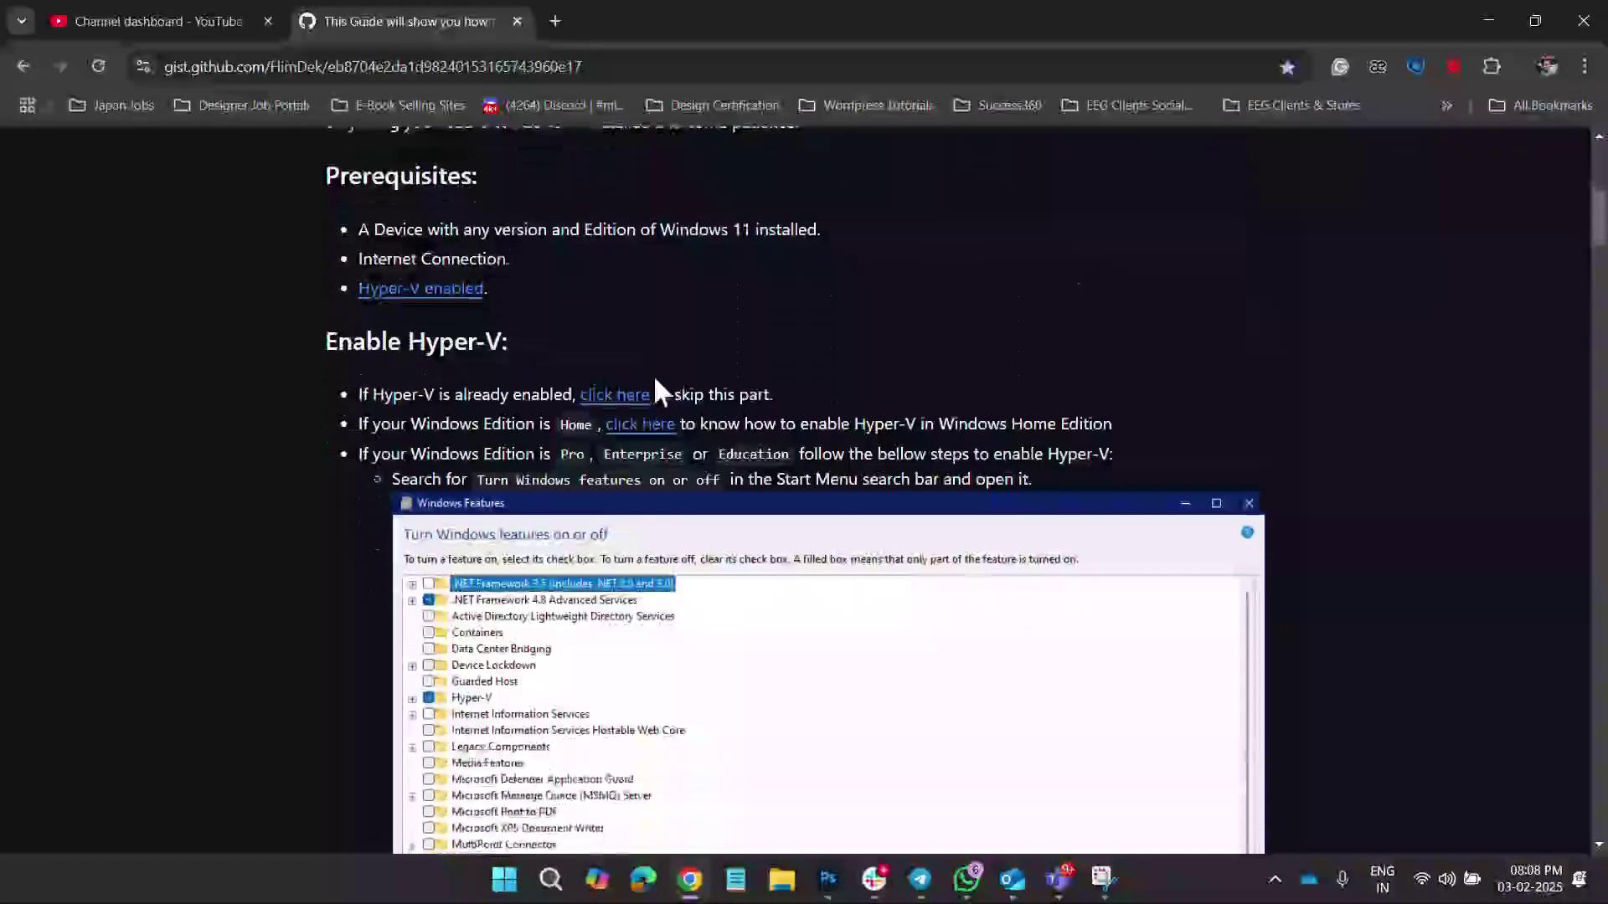
{"action": "right_click", "coordinate": [640, 429]}
{"action": "left_click", "coordinate": [706, 451]}
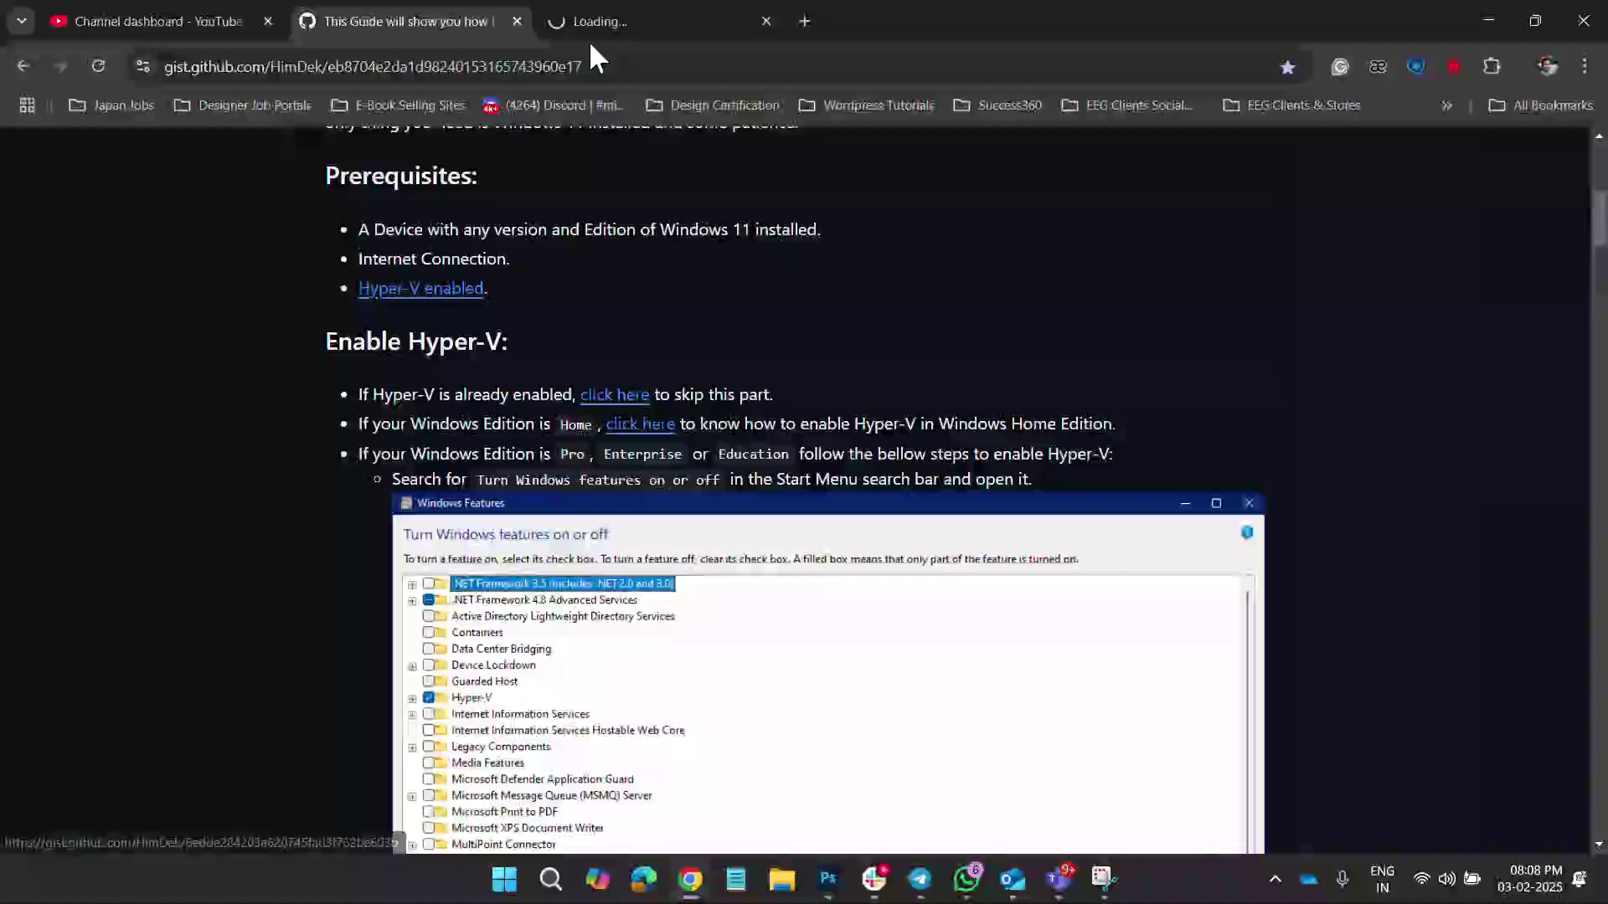
- Switch to the Home Edition guide and read down to its virtualization check
{"action": "left_click", "coordinate": [590, 25]}
{"action": "scroll", "coordinate": [706, 334], "scroll_direction": "down", "scroll_amount": 3}
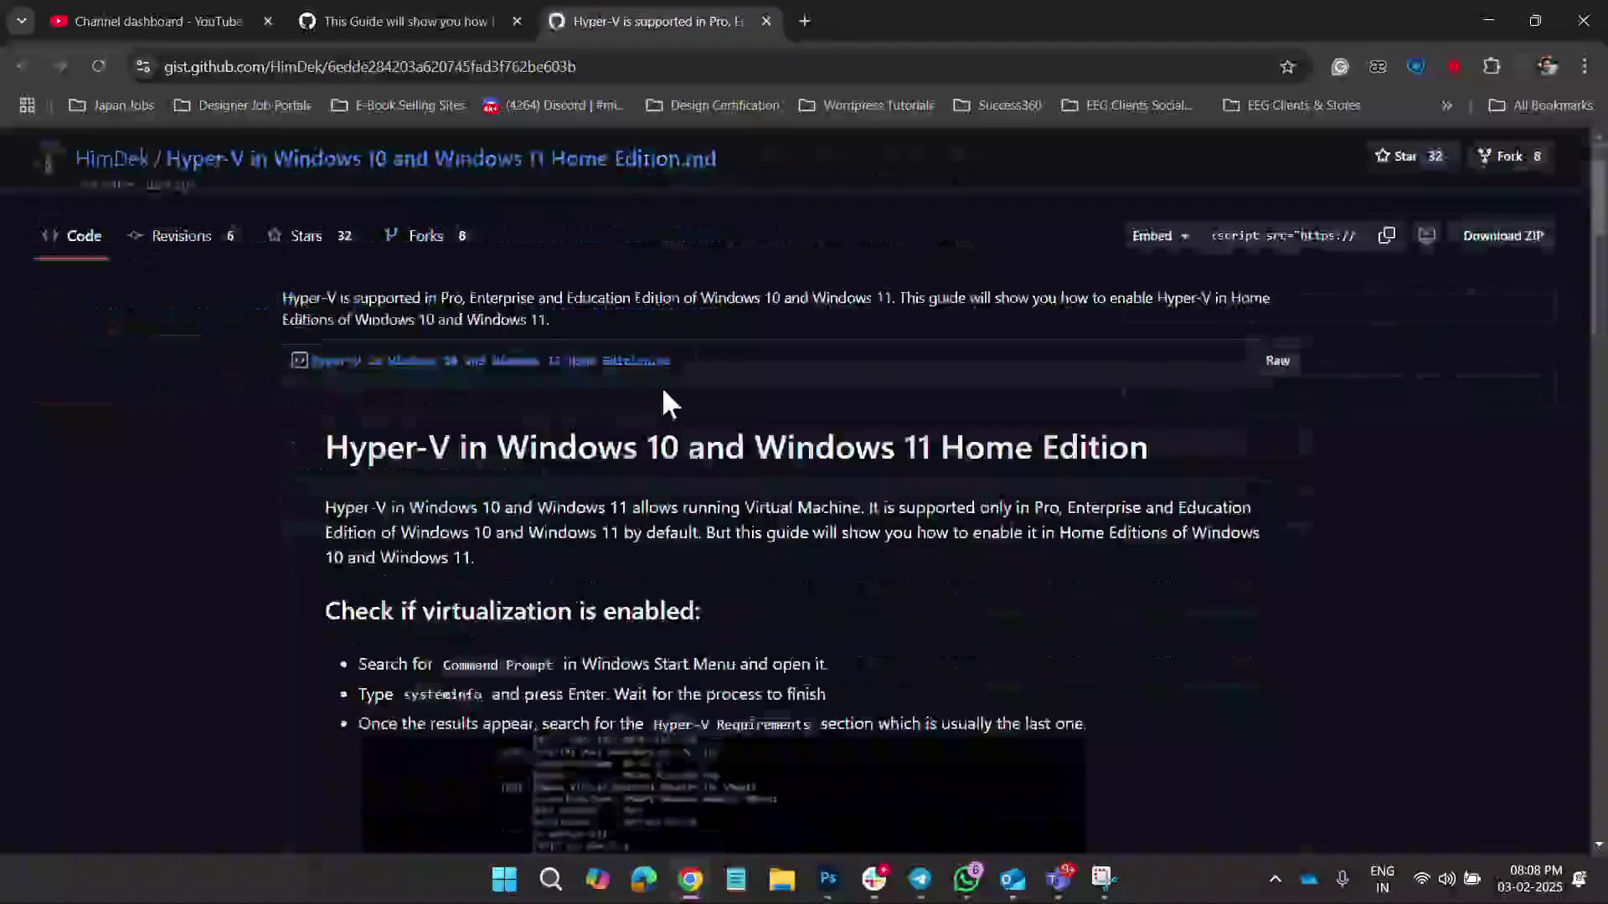
{"action": "scroll", "coordinate": [825, 380], "scroll_direction": "down", "scroll_amount": 2}
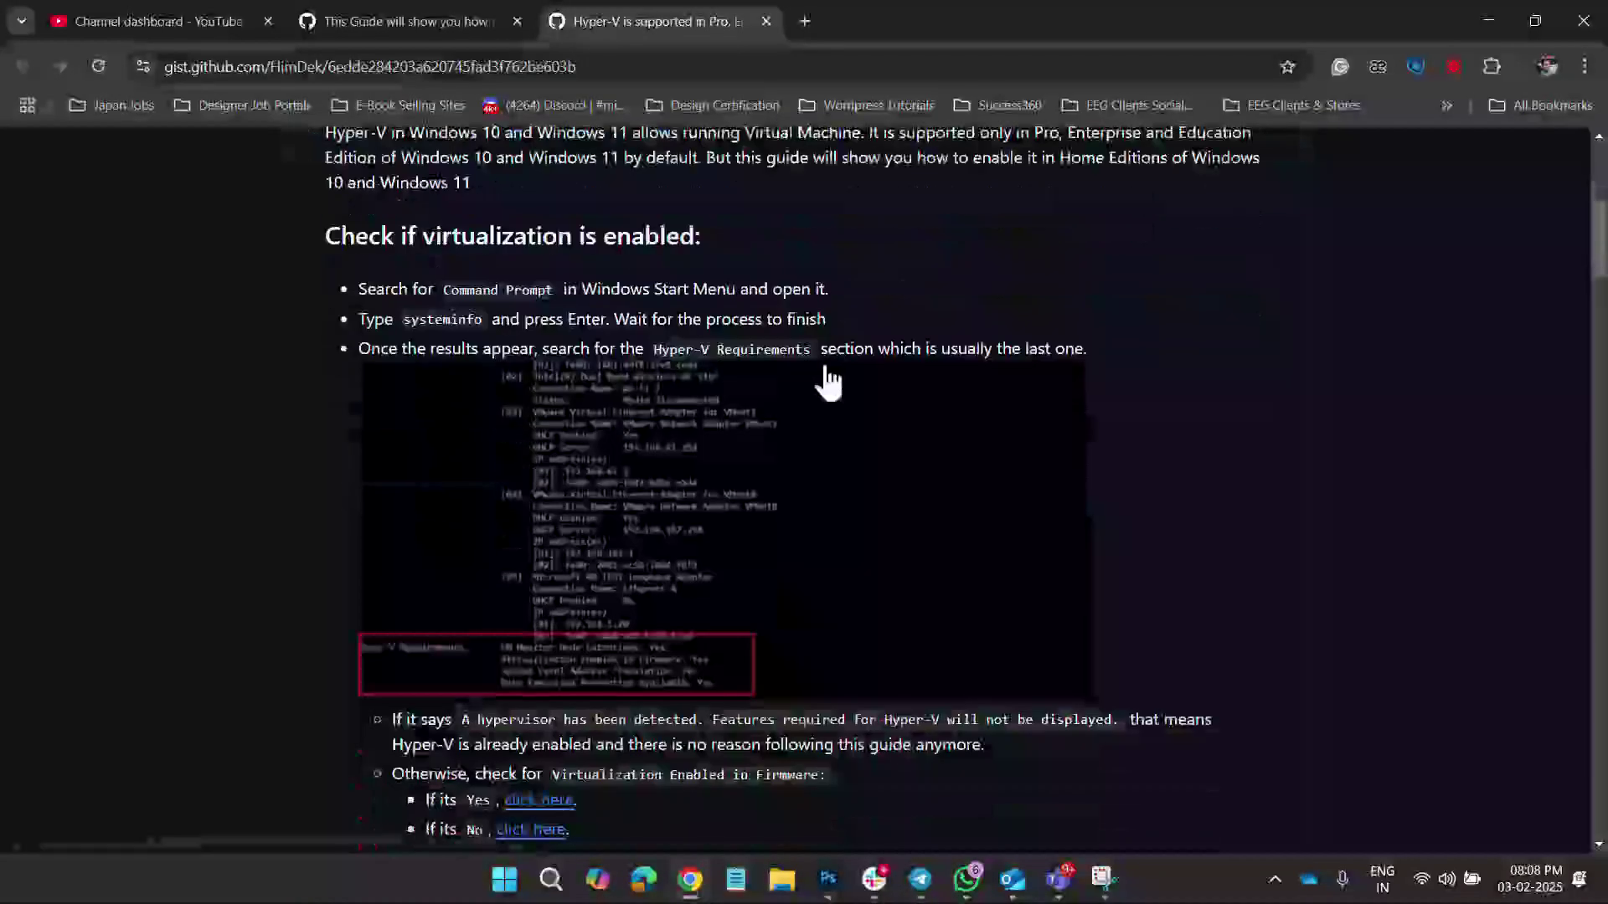
{"action": "scroll", "coordinate": [707, 506], "scroll_direction": "down", "scroll_amount": 2}
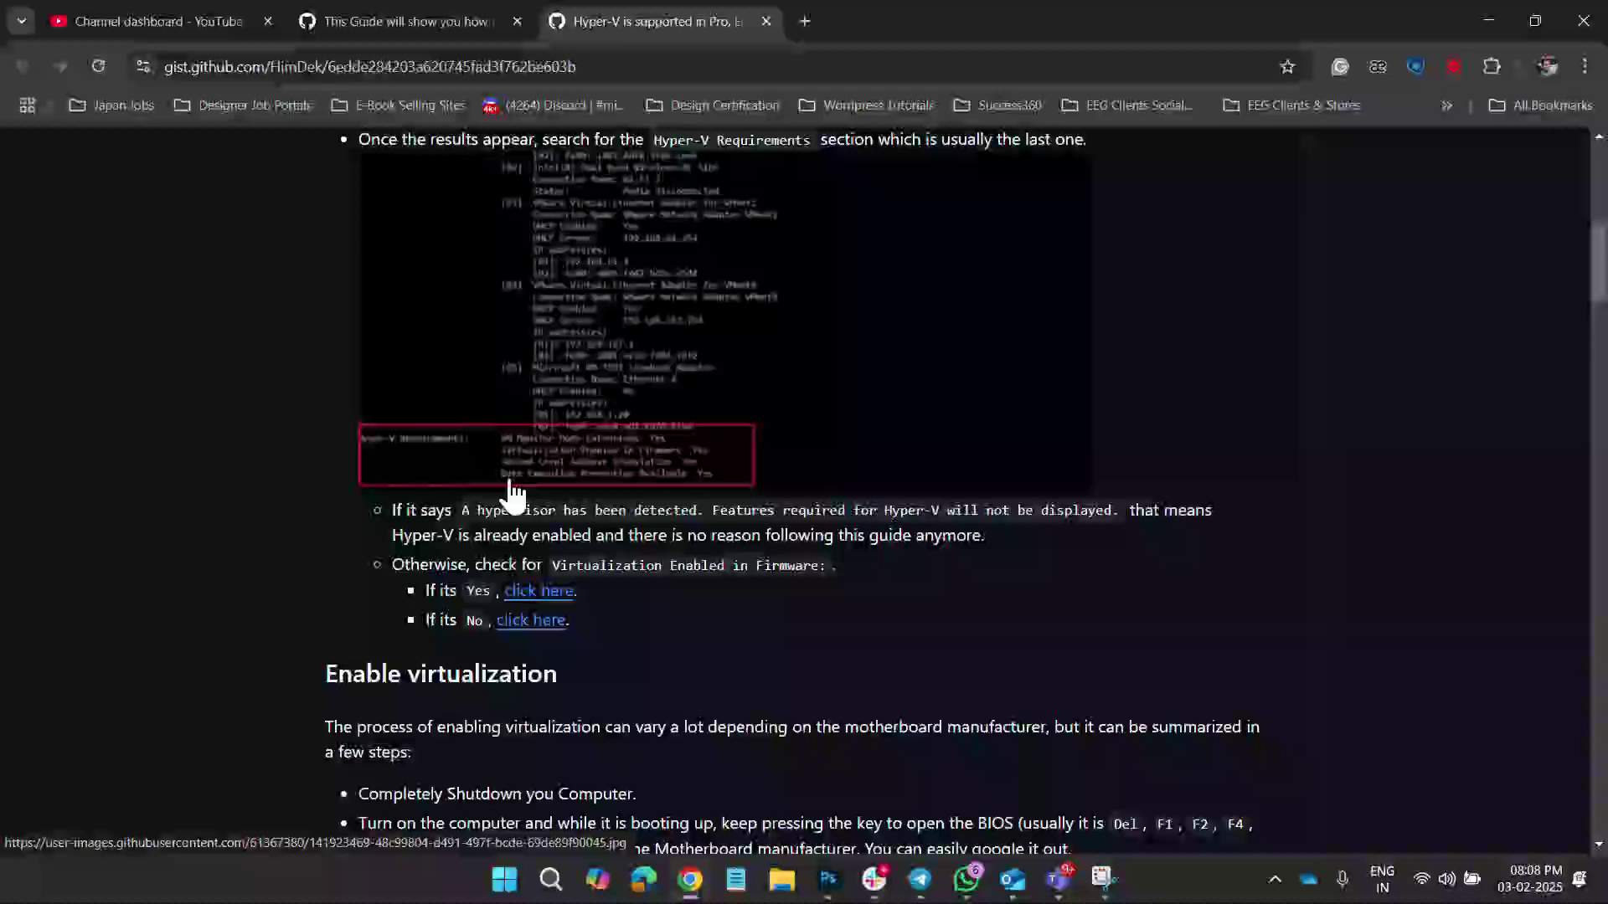
{"action": "scroll", "coordinate": [643, 502], "scroll_direction": "up", "scroll_amount": 4}
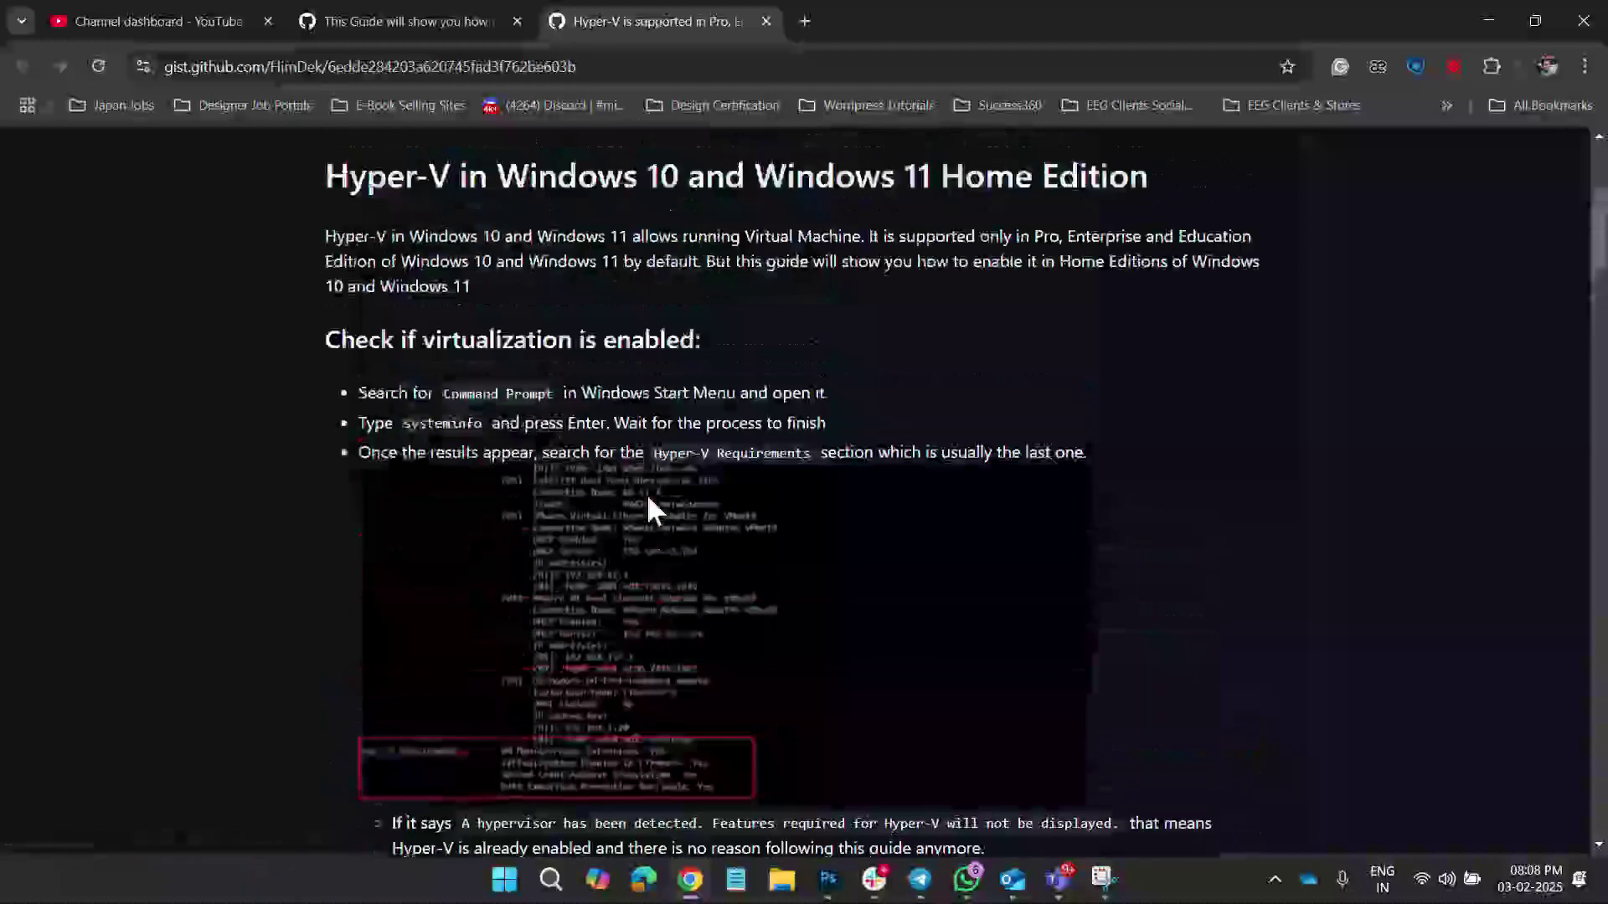
{"action": "scroll", "coordinate": [531, 419], "scroll_direction": "down", "scroll_amount": 3}
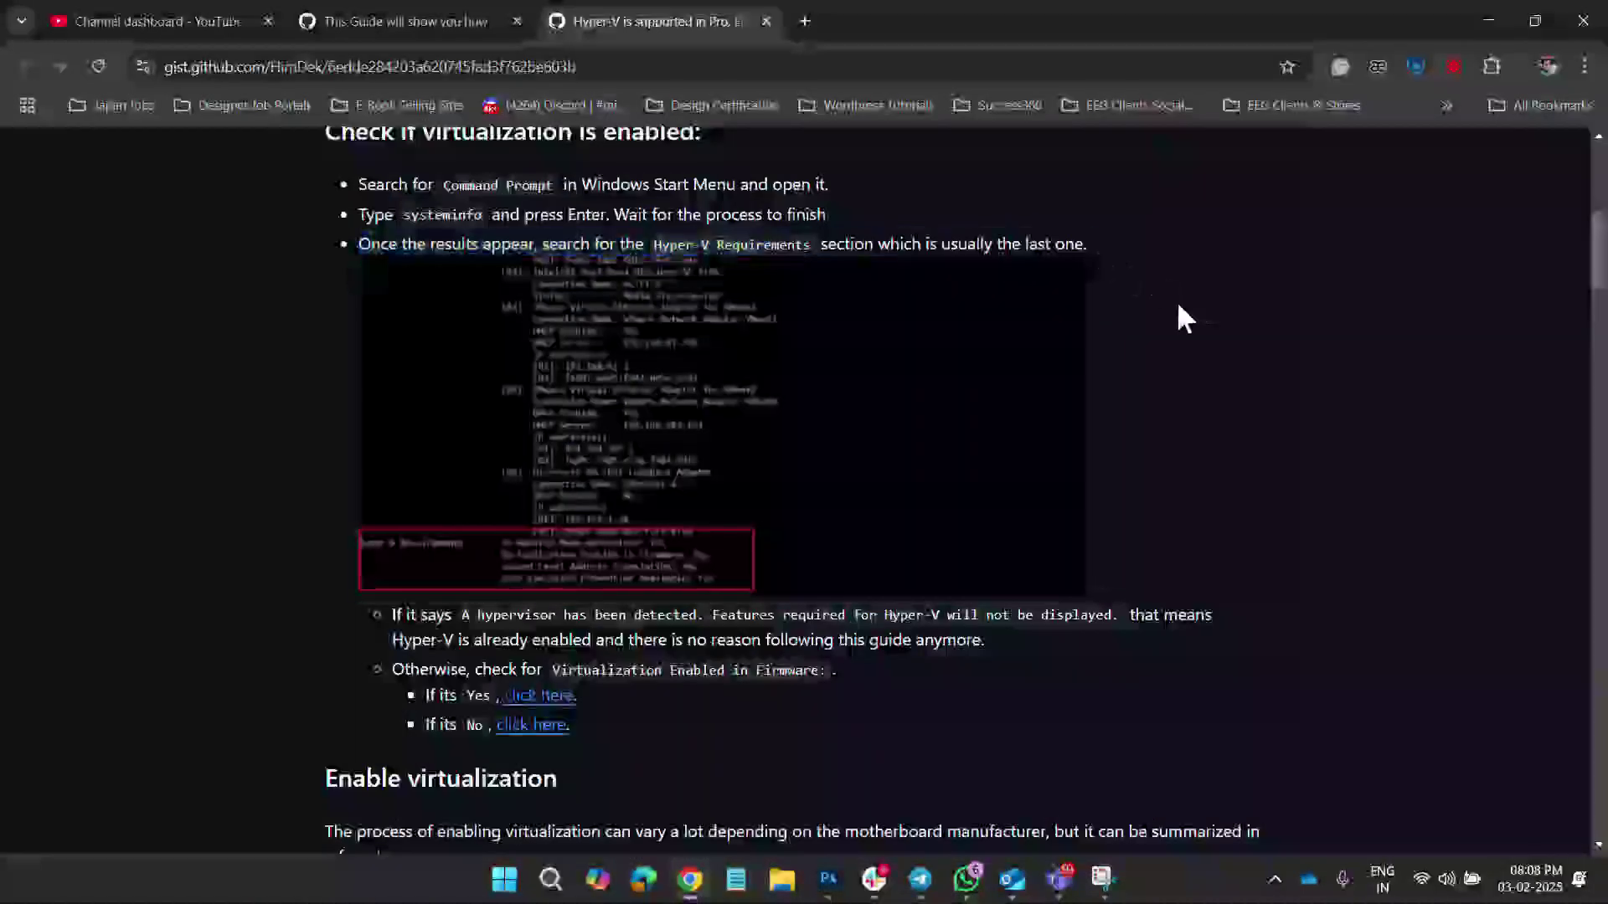
{"action": "scroll", "coordinate": [1177, 310], "scroll_direction": "down", "scroll_amount": 1}
{"action": "left_click_drag", "start_coordinate": [463, 510], "coordinate": [1114, 513]}
{"action": "scroll", "coordinate": [1191, 560], "scroll_direction": "up", "scroll_amount": 1}
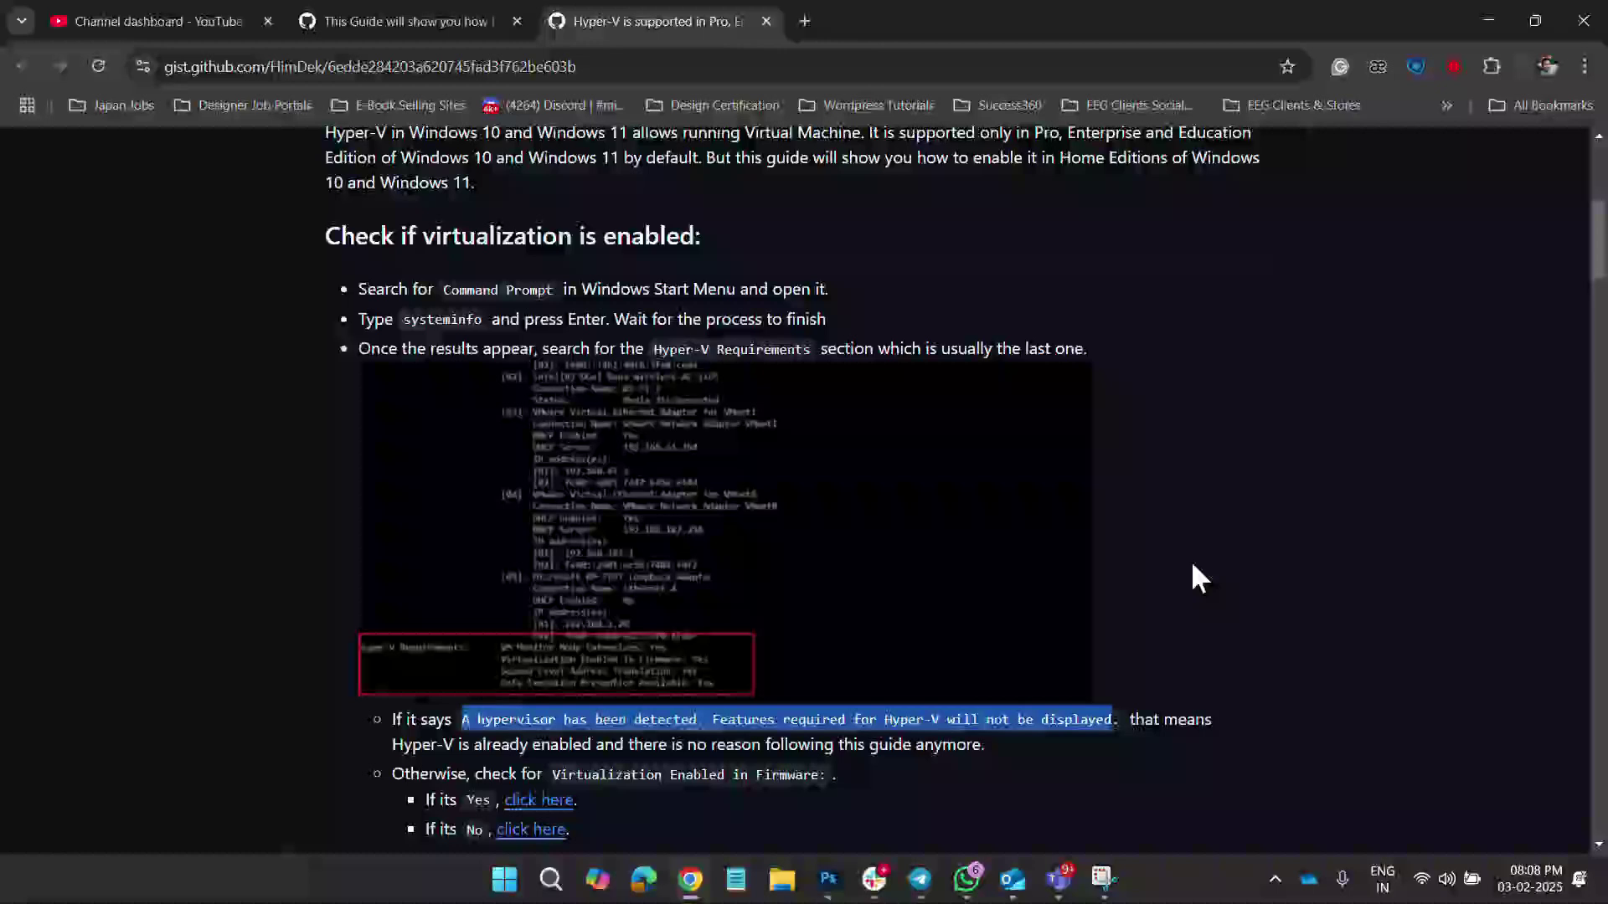
- Run systeminfo in Command Prompt, confirm a hypervisor is detected, then minimize it
{"action": "key", "text": "super+r"}
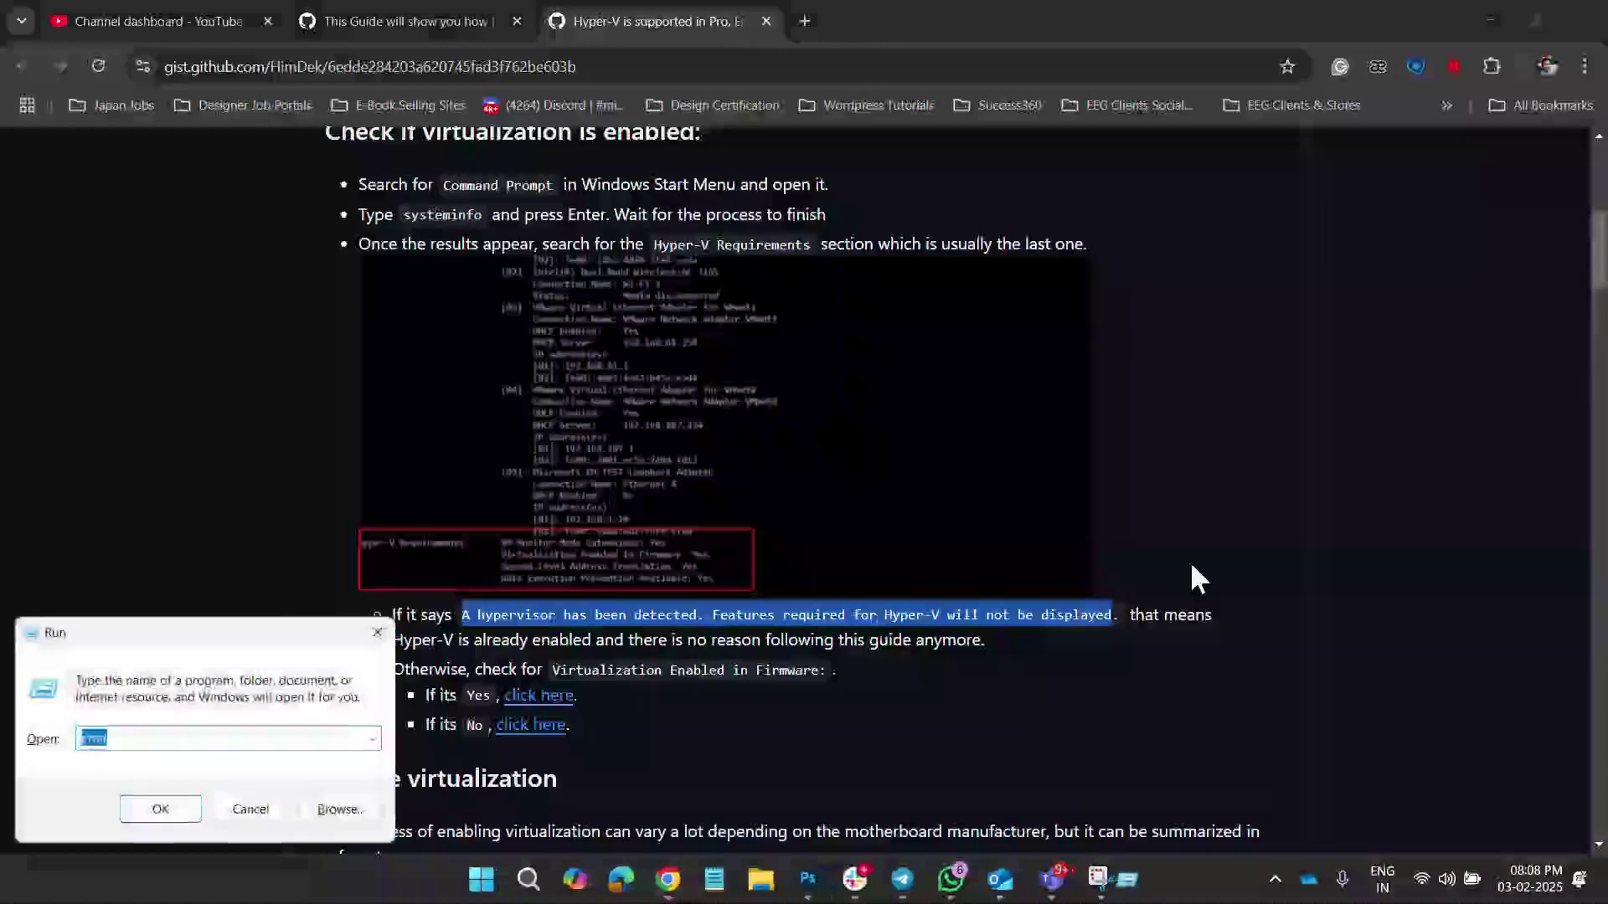
{"action": "key", "text": "Return"}
{"action": "type", "text": "yu"}
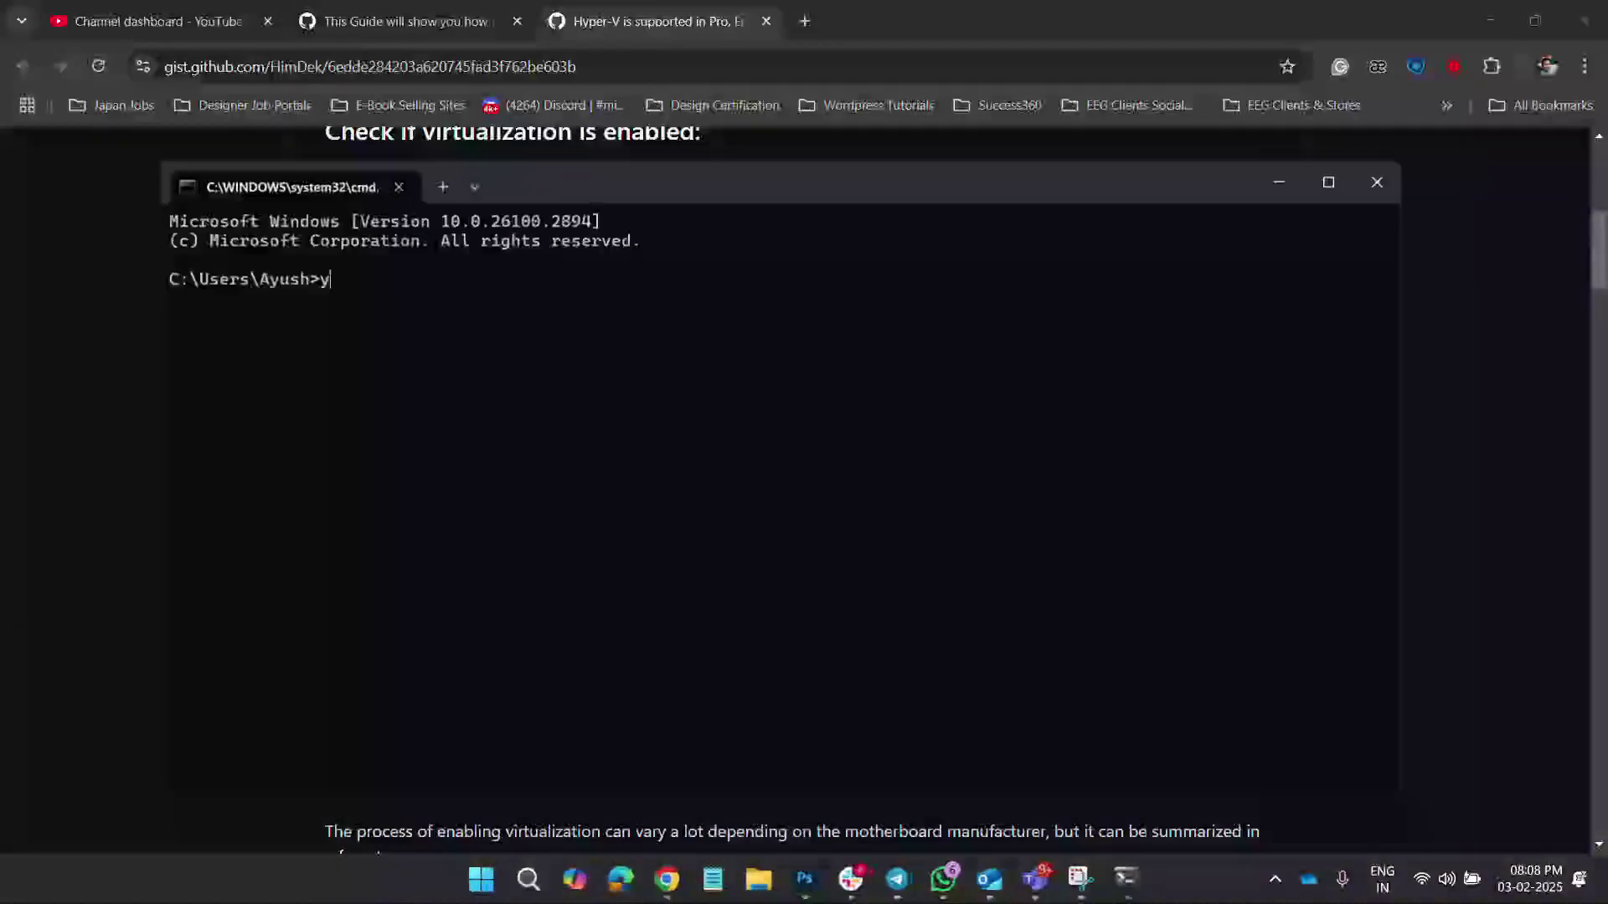
{"action": "type", "text": "sh>system"}
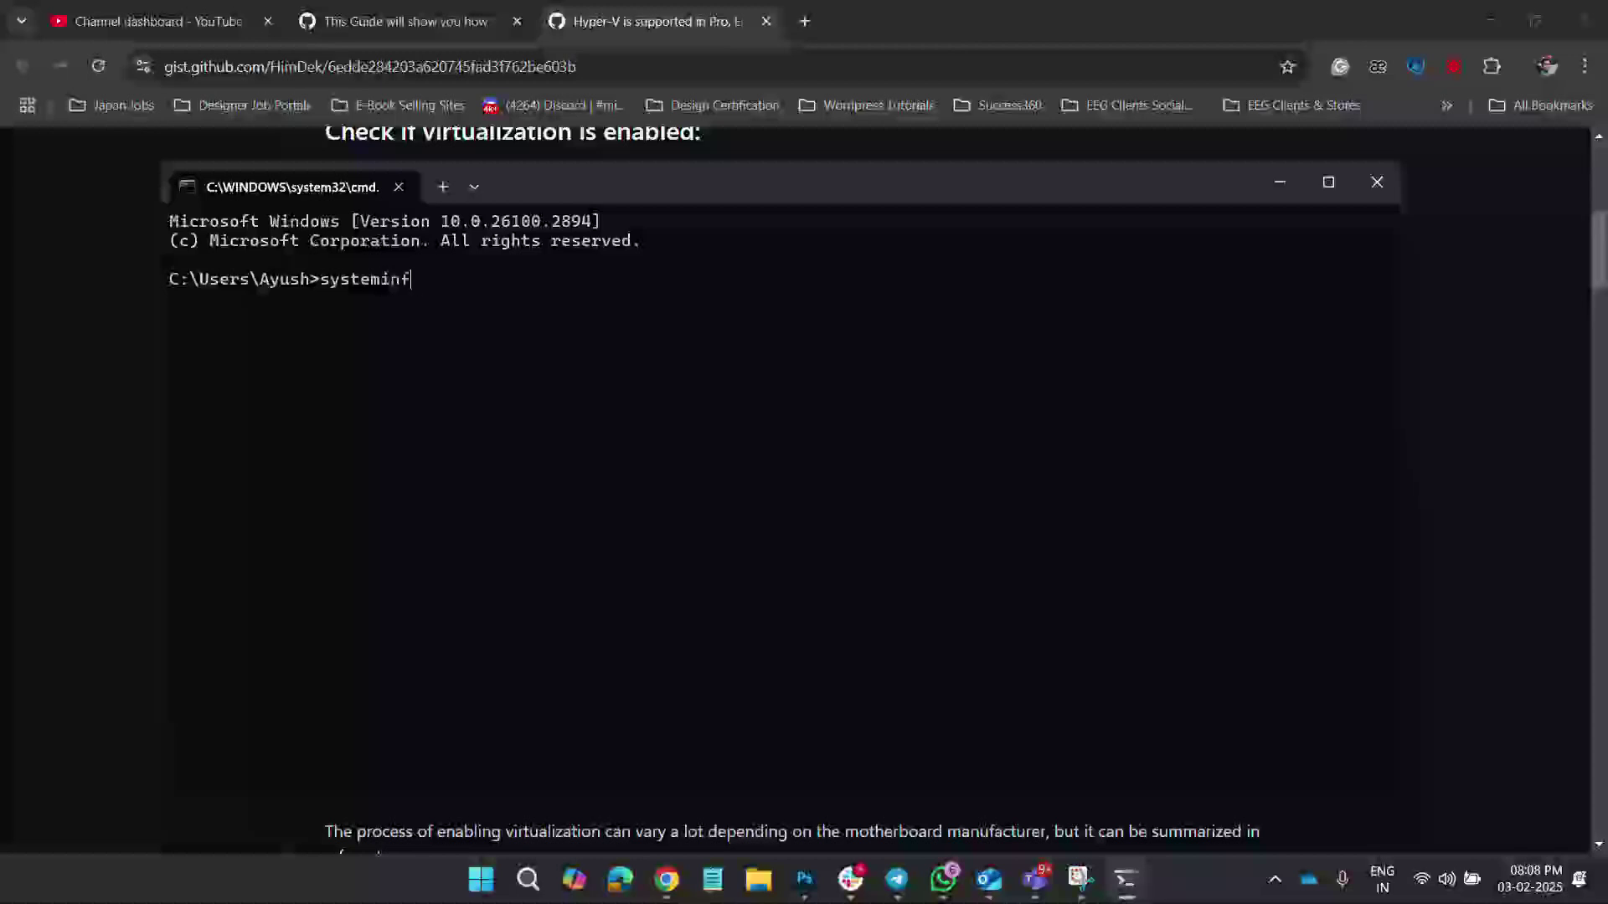
{"action": "key", "text": "Return"}
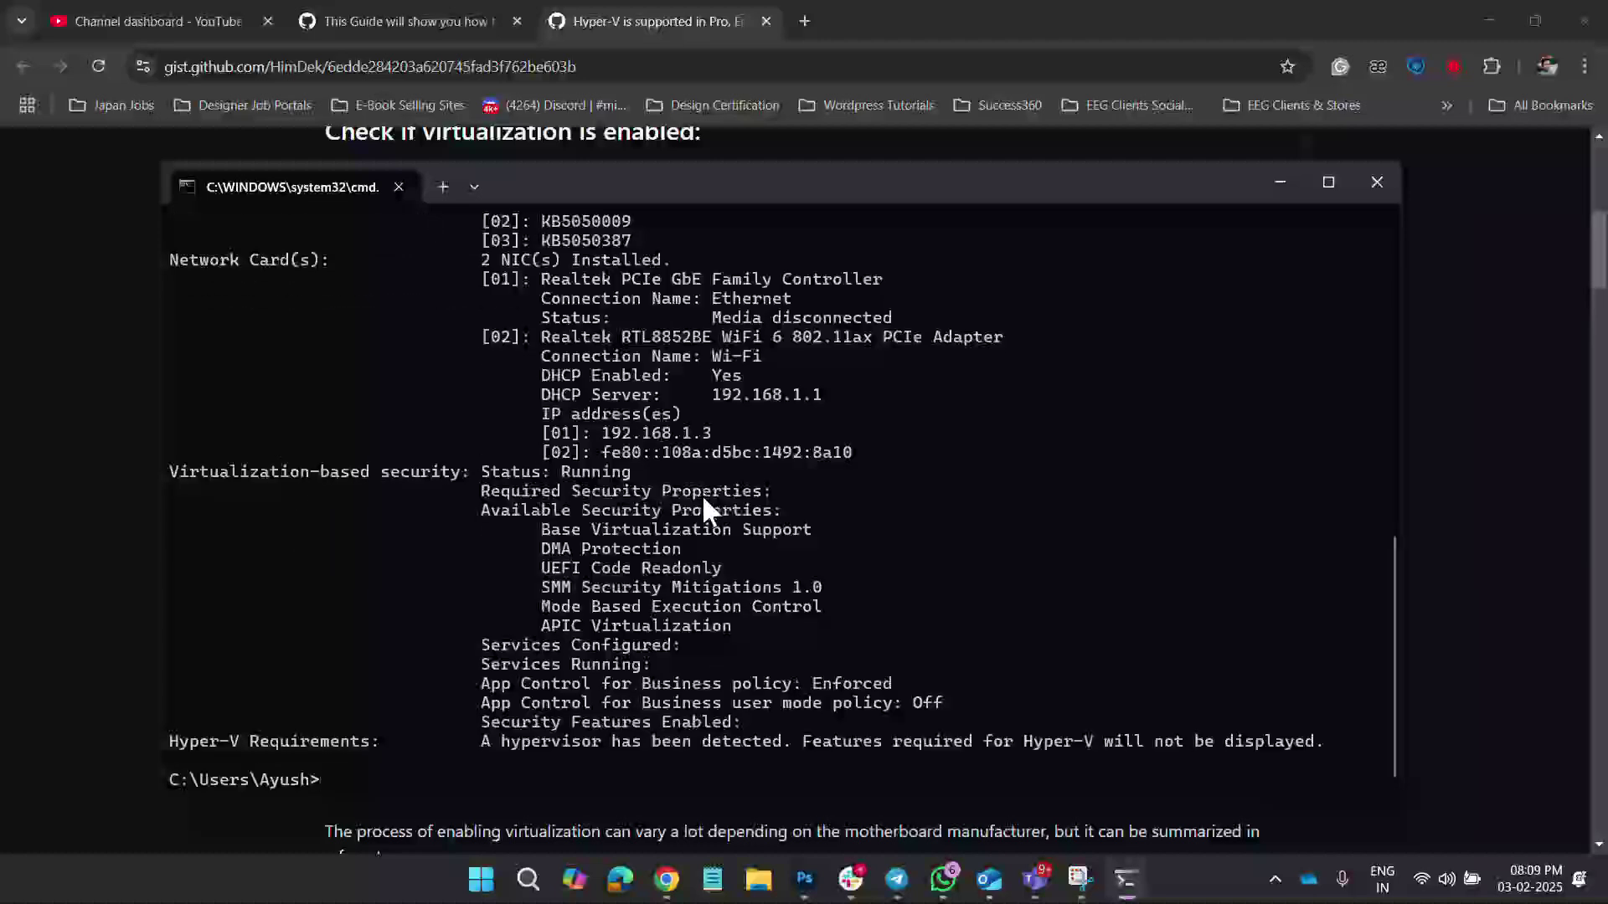
{"action": "left_click_drag", "start_coordinate": [485, 741], "coordinate": [1206, 746]}
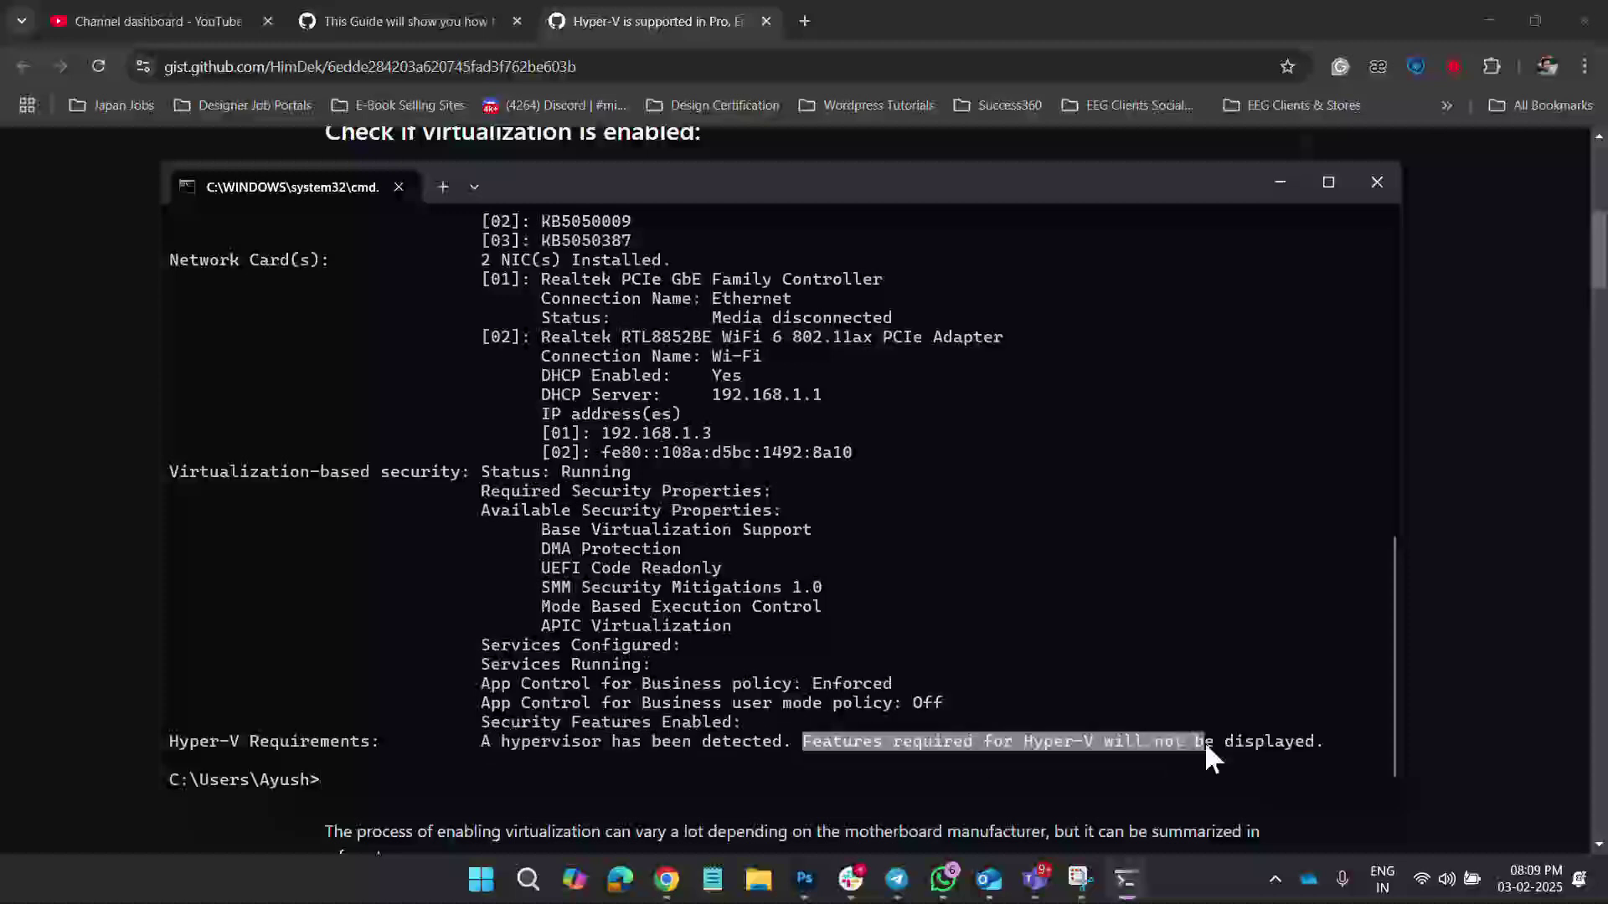
{"action": "left_click", "coordinate": [1279, 182]}
{"action": "scroll", "coordinate": [785, 662], "scroll_direction": "down", "scroll_amount": 1}
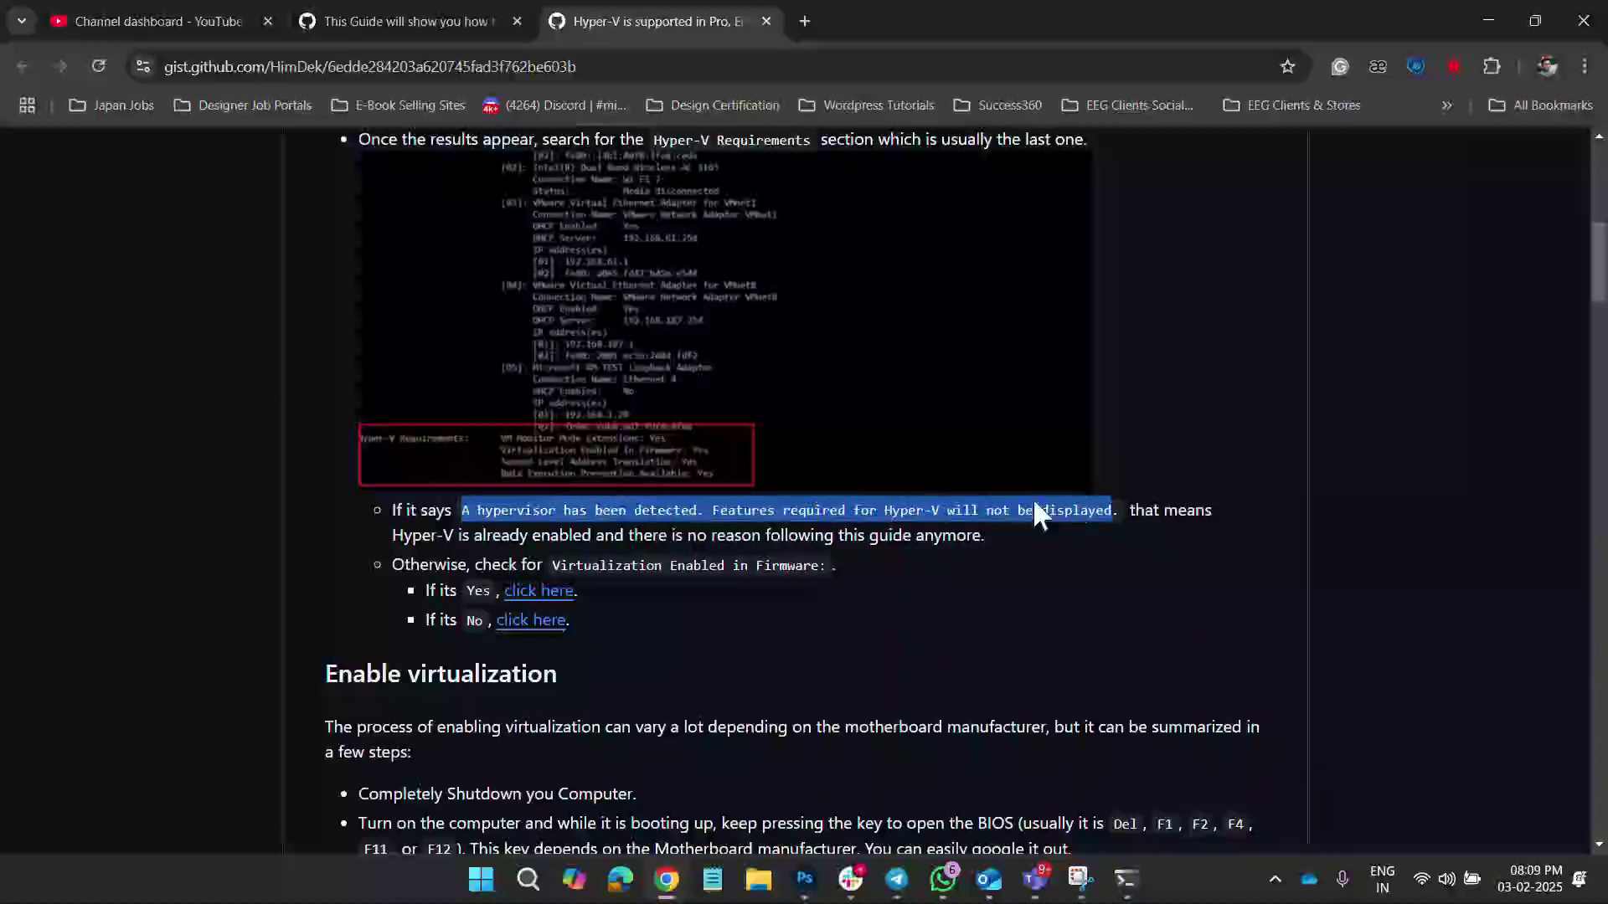
- Switch to the installation guide and open its store.rg-adguard.net link in a new tab
{"action": "left_click_drag", "start_coordinate": [387, 535], "coordinate": [995, 559]}
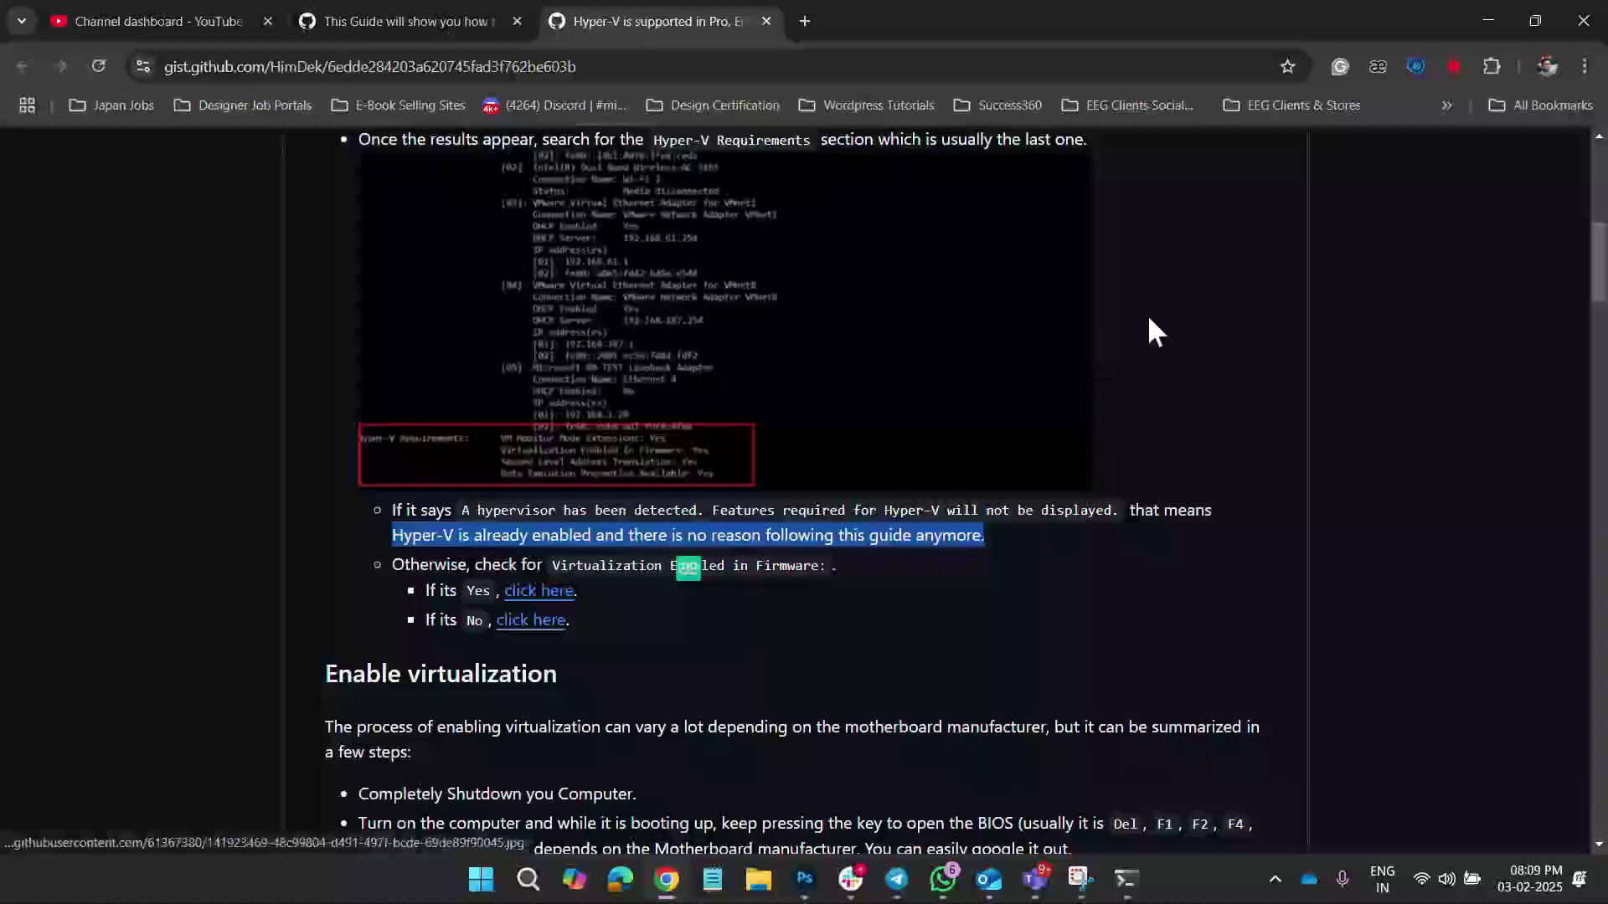
{"action": "left_click", "coordinate": [394, 22]}
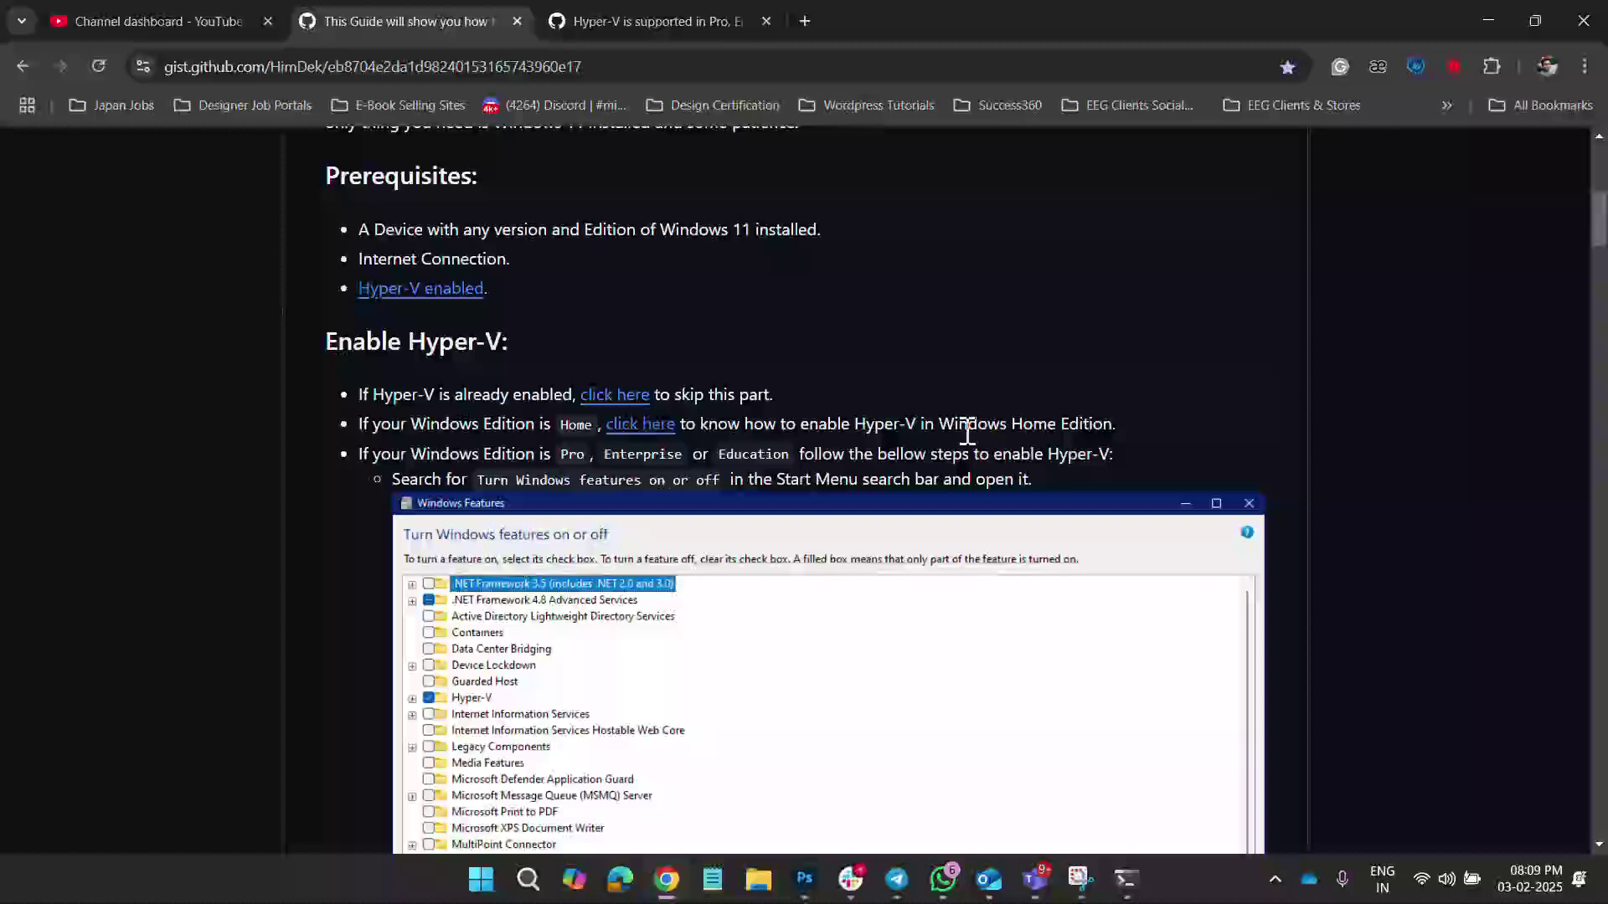
{"action": "scroll", "coordinate": [969, 432], "scroll_direction": "down", "scroll_amount": 9}
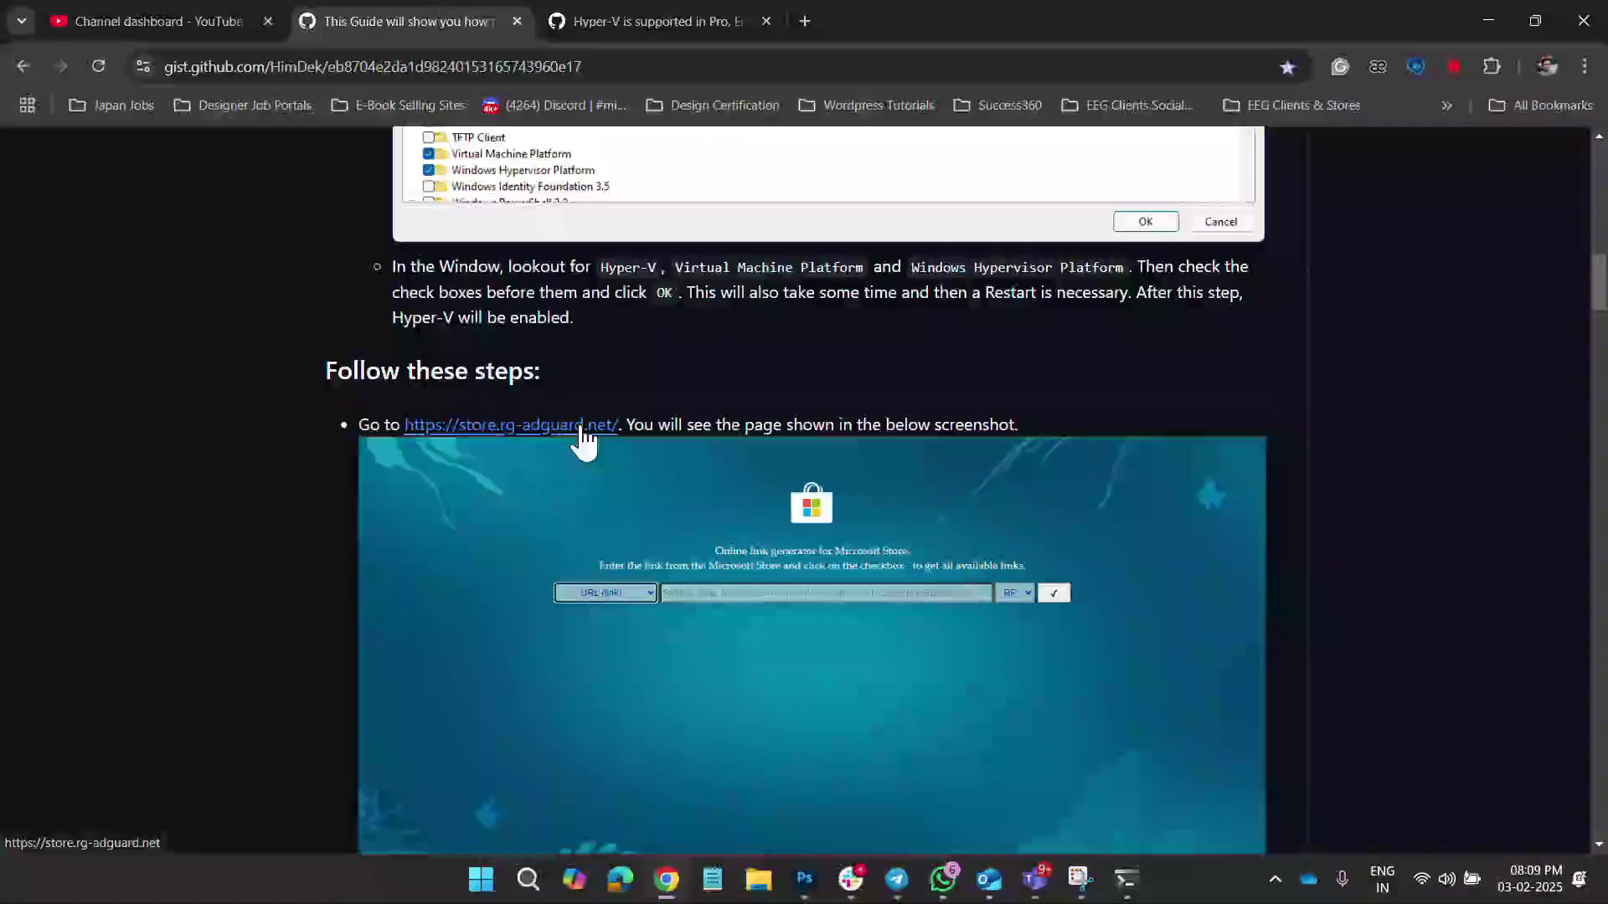
{"action": "right_click", "coordinate": [581, 429]}
{"action": "left_click", "coordinate": [660, 459]}
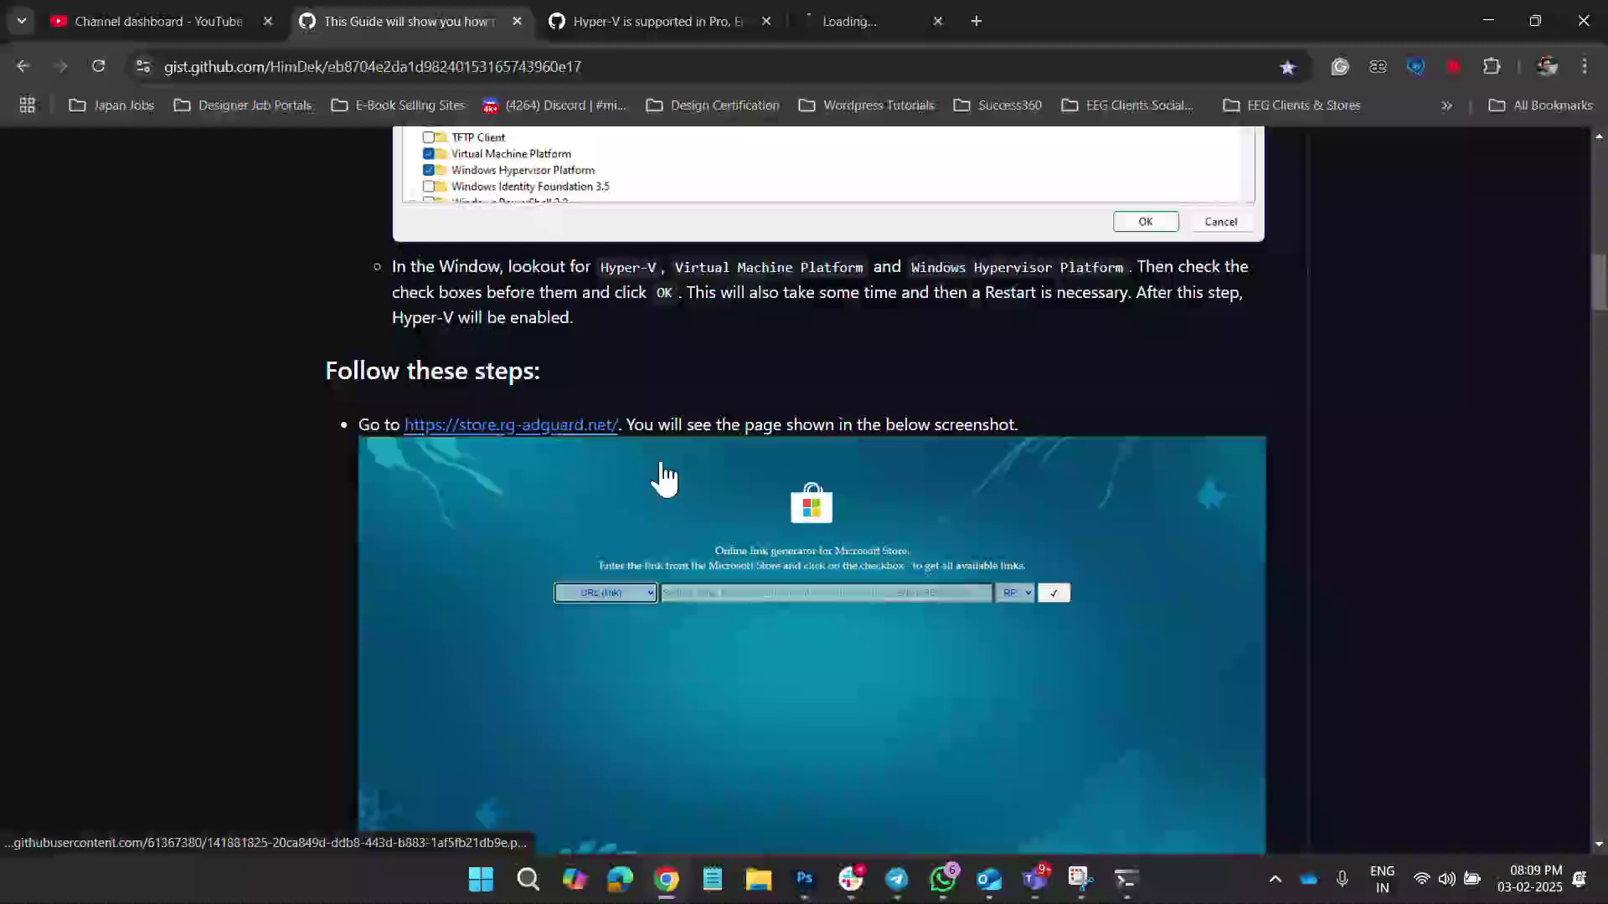
- Copy product ID 9p3395vx91nr from the guide and dismiss the rg-adguard full-page ad
{"action": "left_click", "coordinate": [961, 23]}
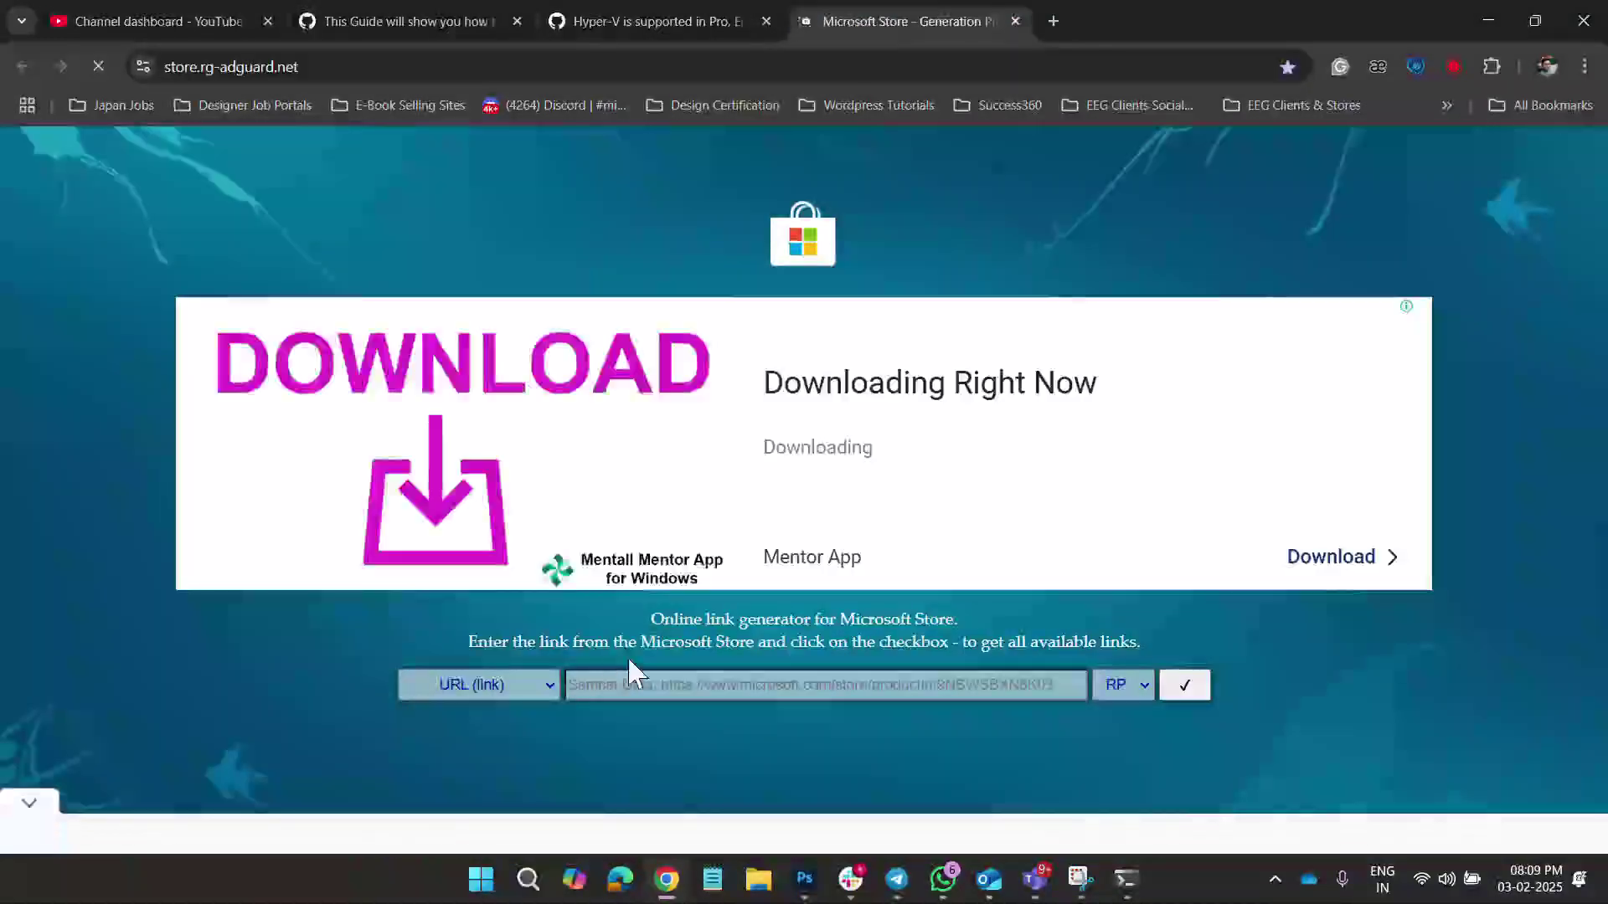
{"action": "left_click", "coordinate": [662, 687]}
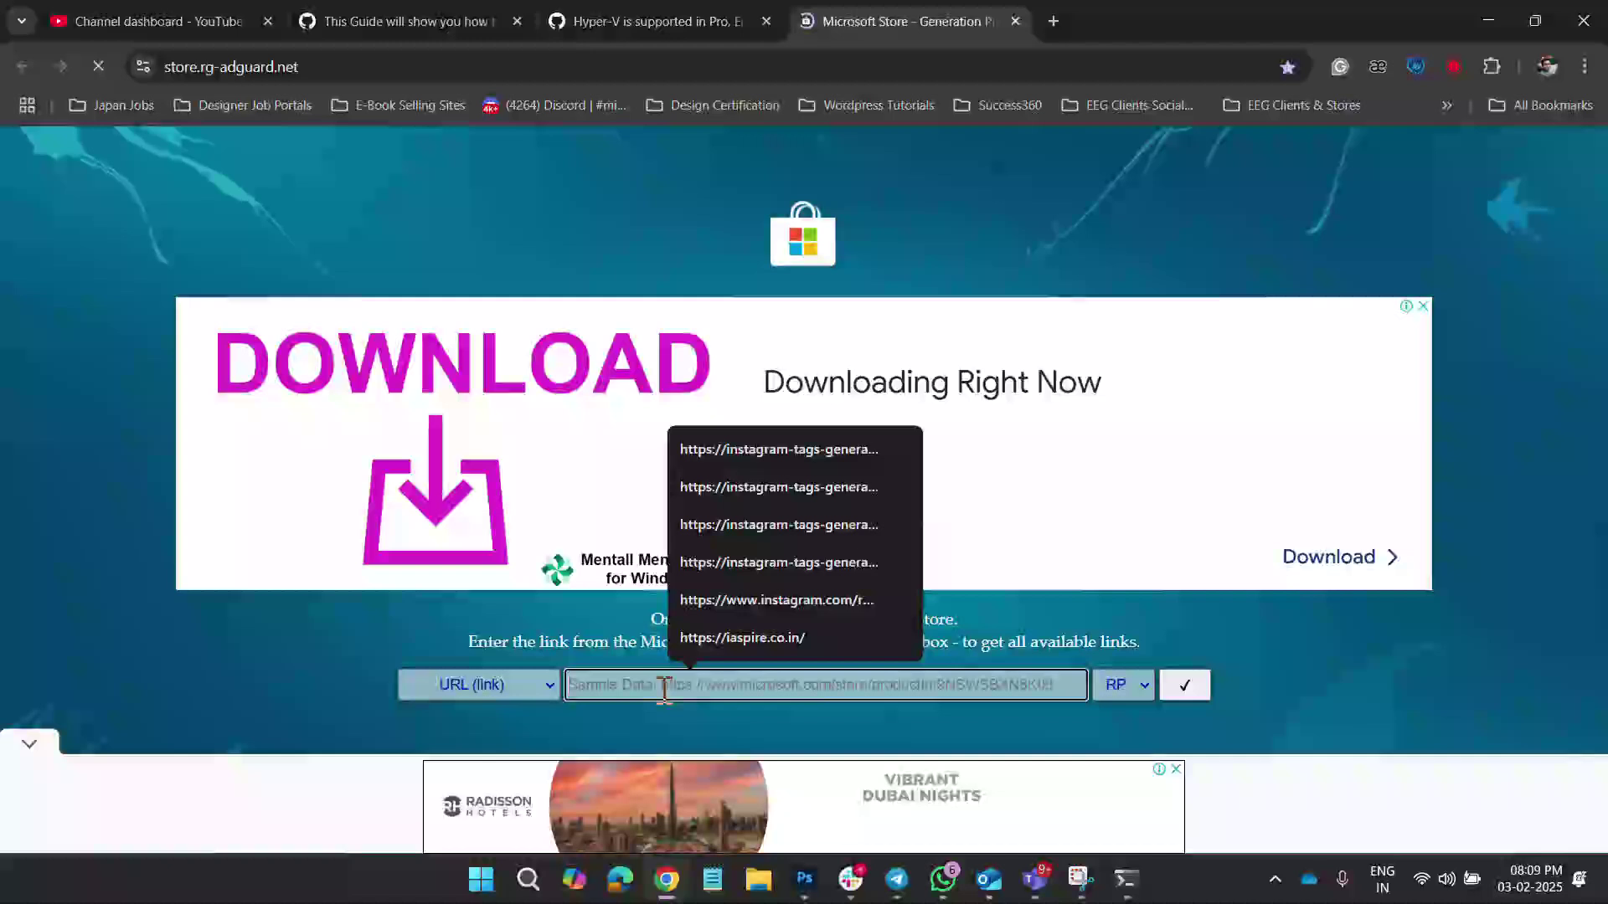
{"action": "left_click", "coordinate": [483, 25]}
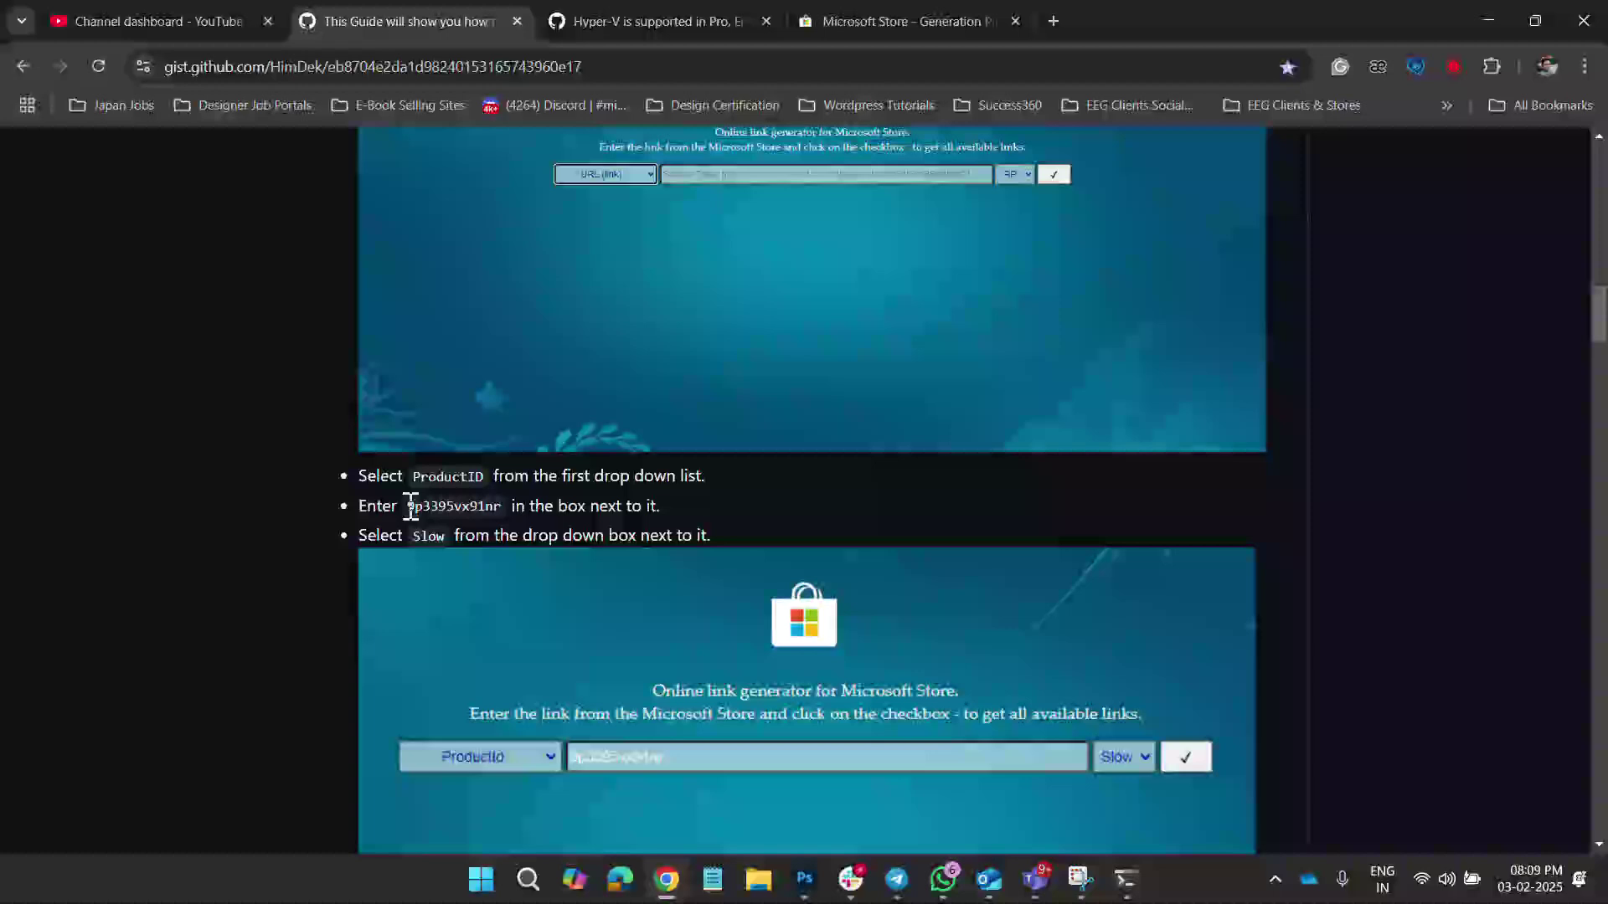
{"action": "left_click_drag", "start_coordinate": [408, 505], "coordinate": [500, 517]}
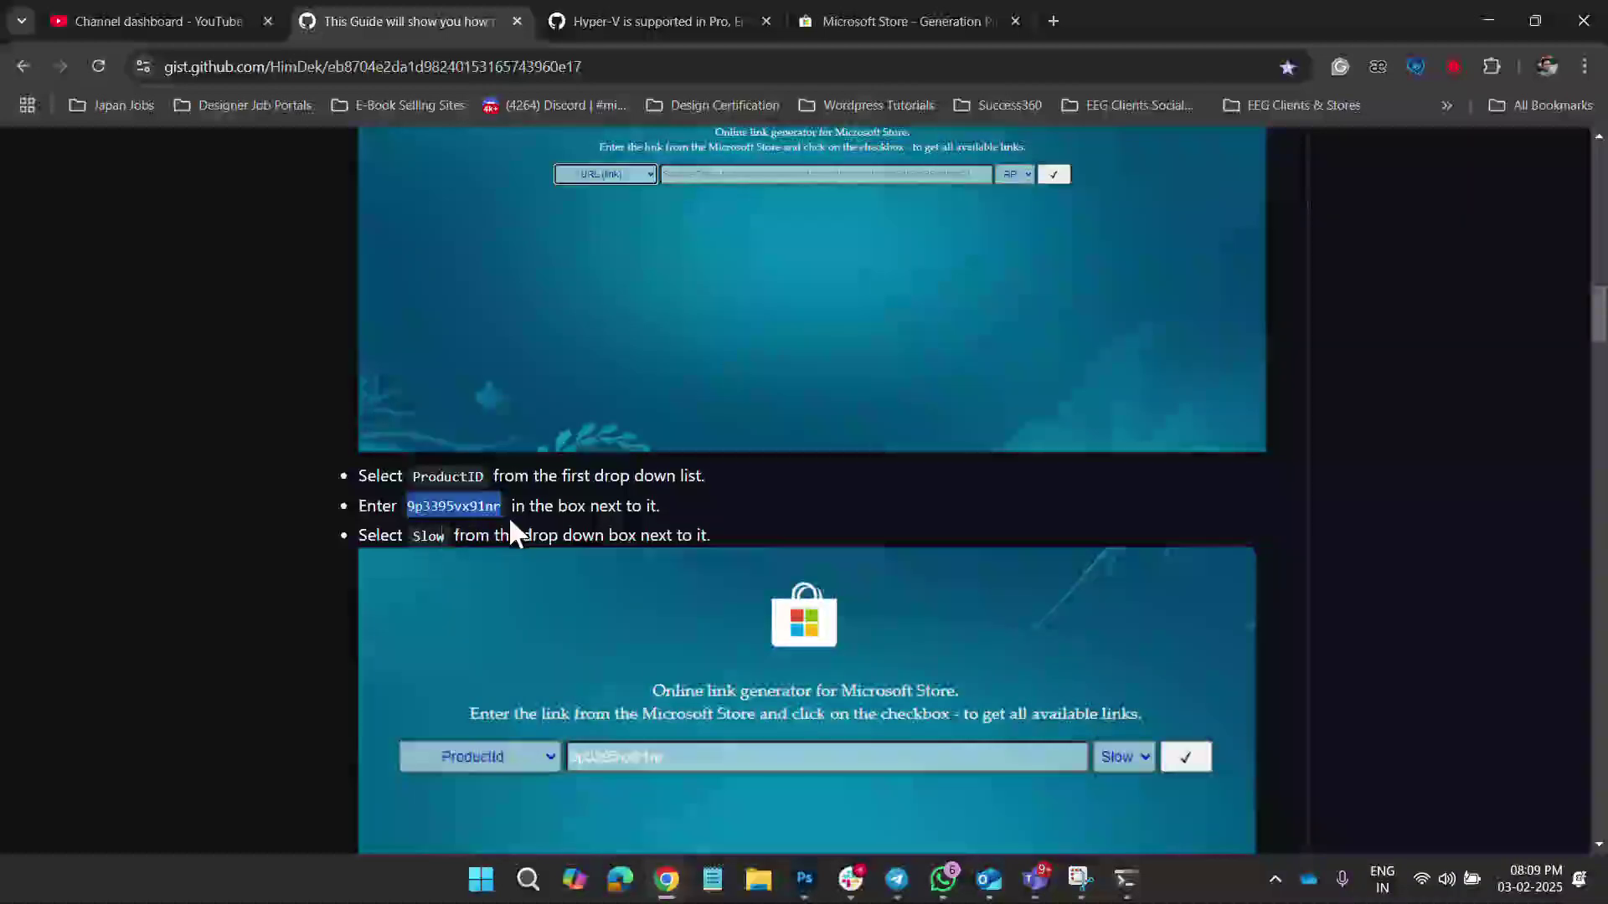
{"action": "left_click", "coordinate": [966, 23]}
{"action": "left_click", "coordinate": [837, 566]}
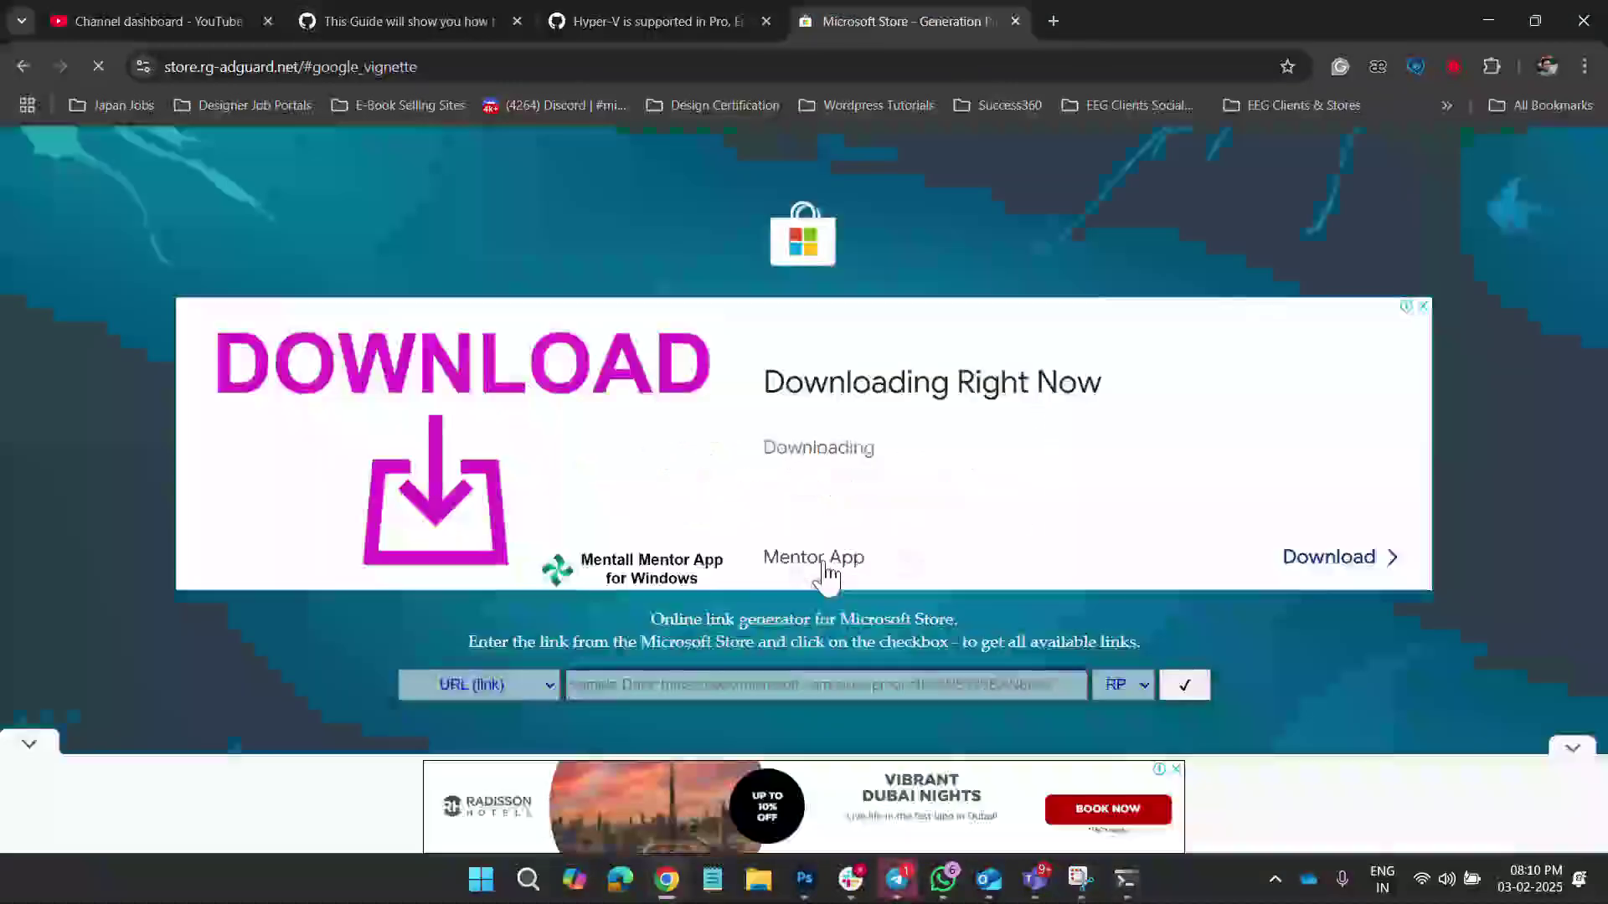
- Enter 9p3395vx91nr as ProductId, choose the Slow ring, and generate the links
{"action": "left_click", "coordinate": [768, 692]}
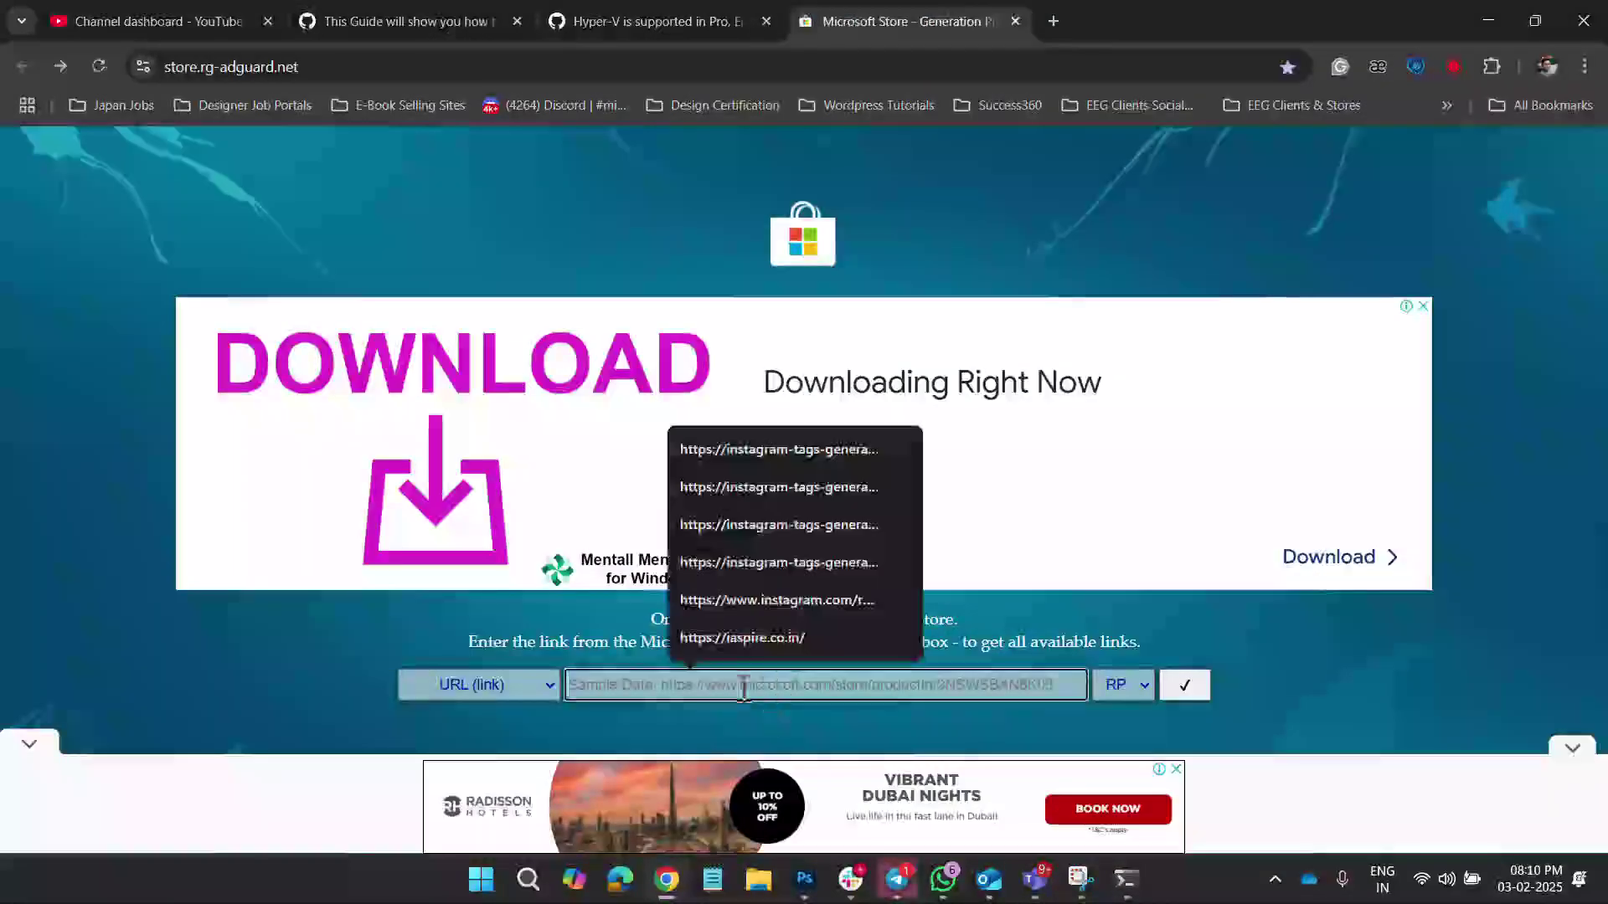
{"action": "left_click", "coordinate": [454, 687]}
{"action": "left_click", "coordinate": [467, 741]}
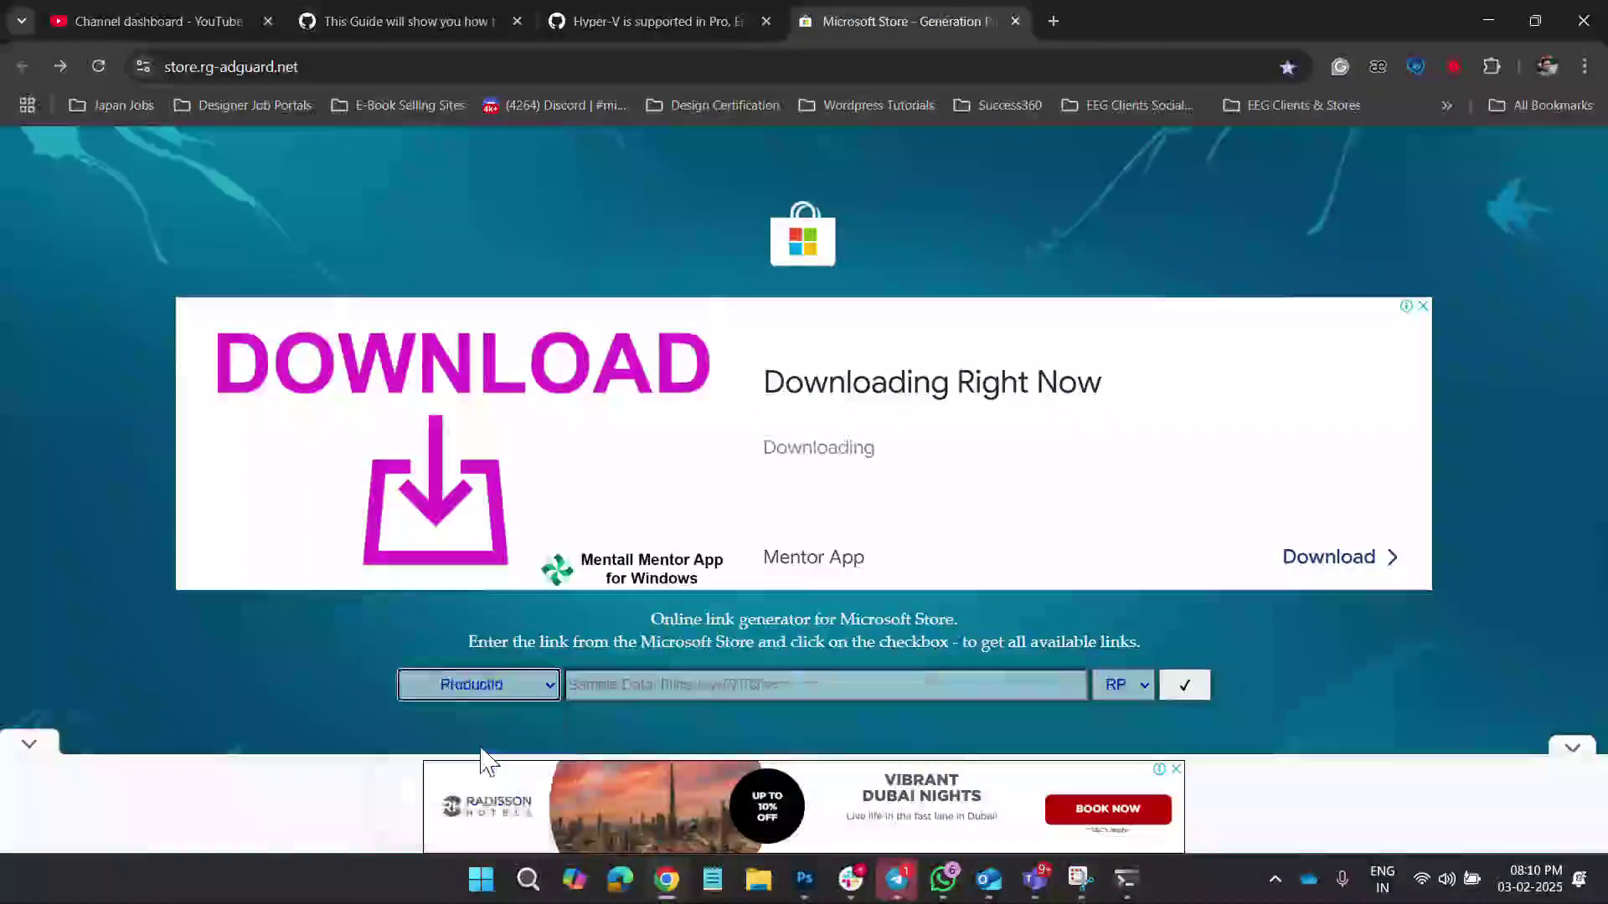
{"action": "left_click", "coordinate": [700, 685]}
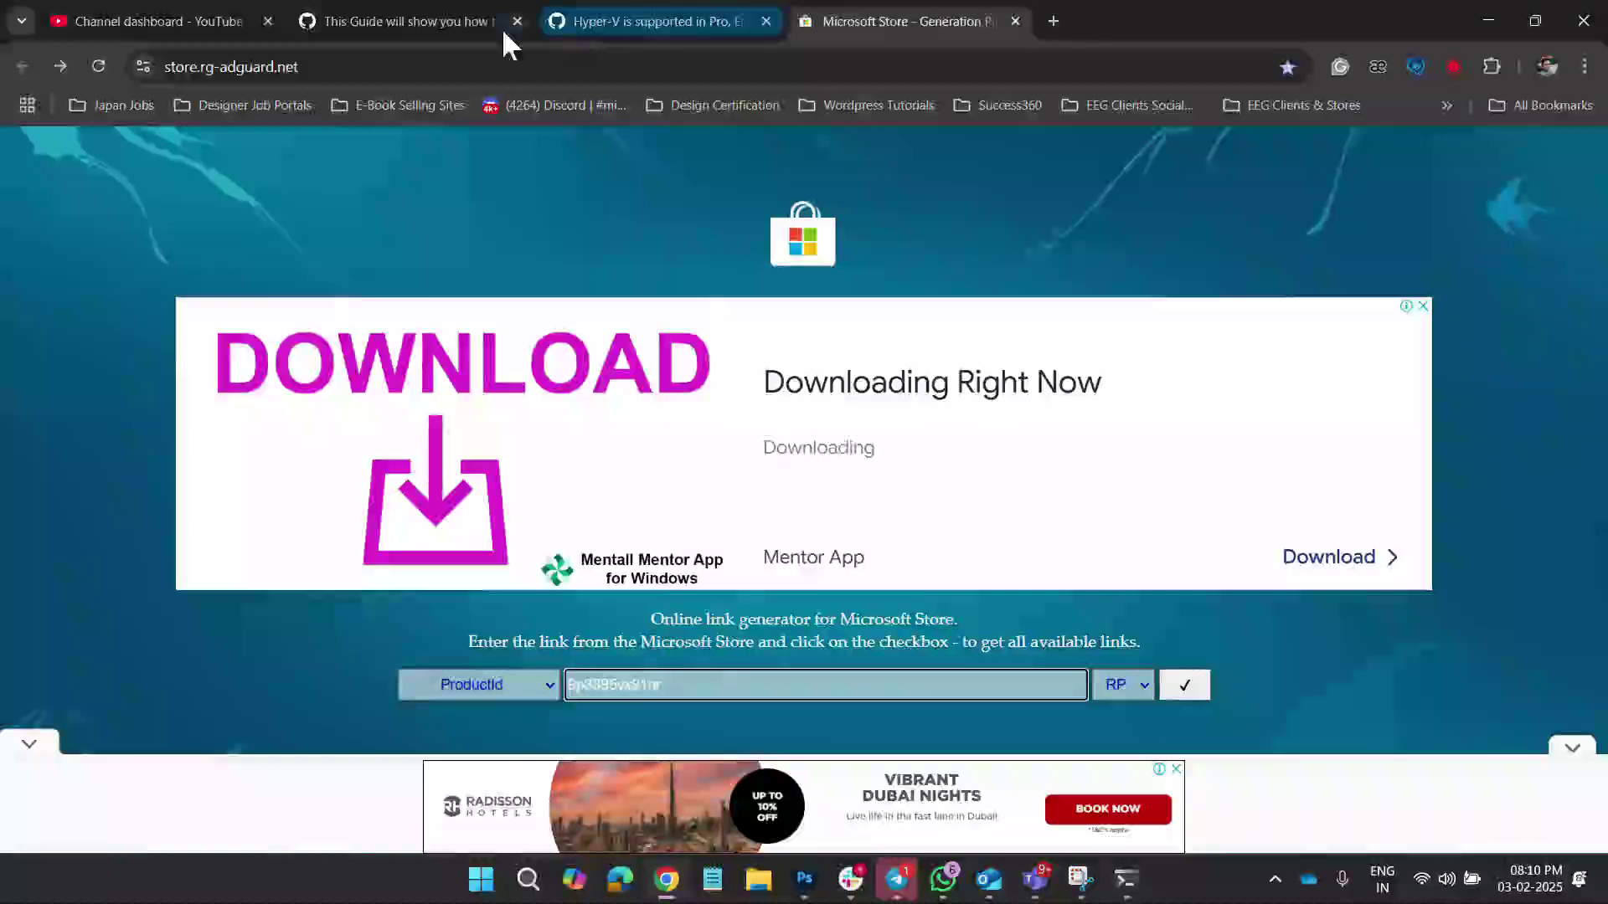
{"action": "left_click", "coordinate": [413, 27]}
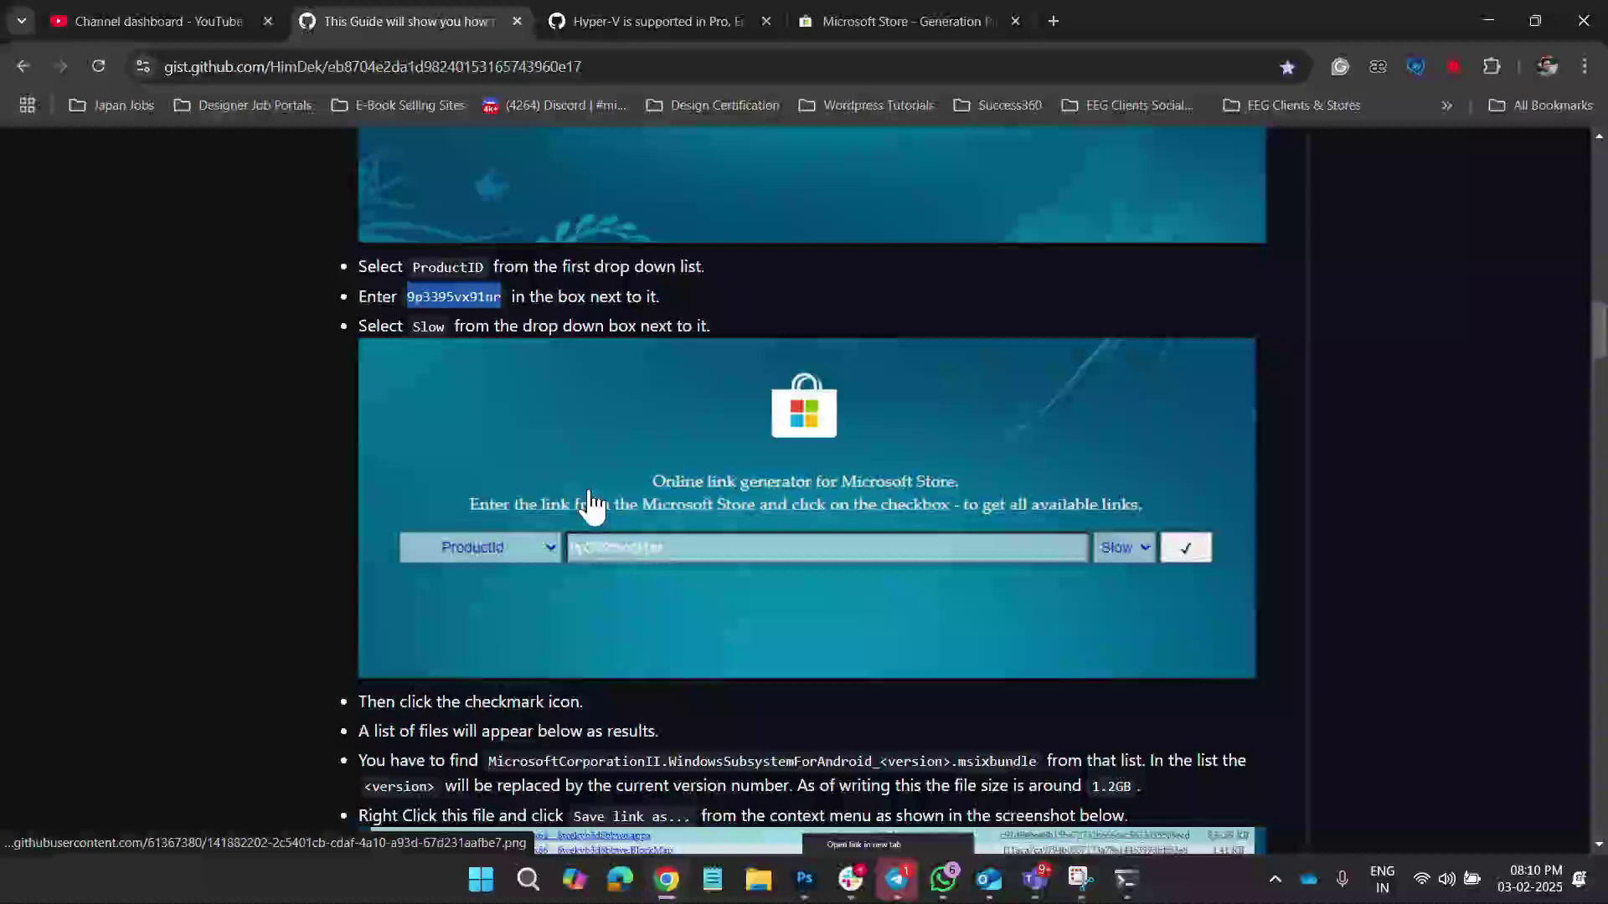
{"action": "double_click", "coordinate": [428, 326]}
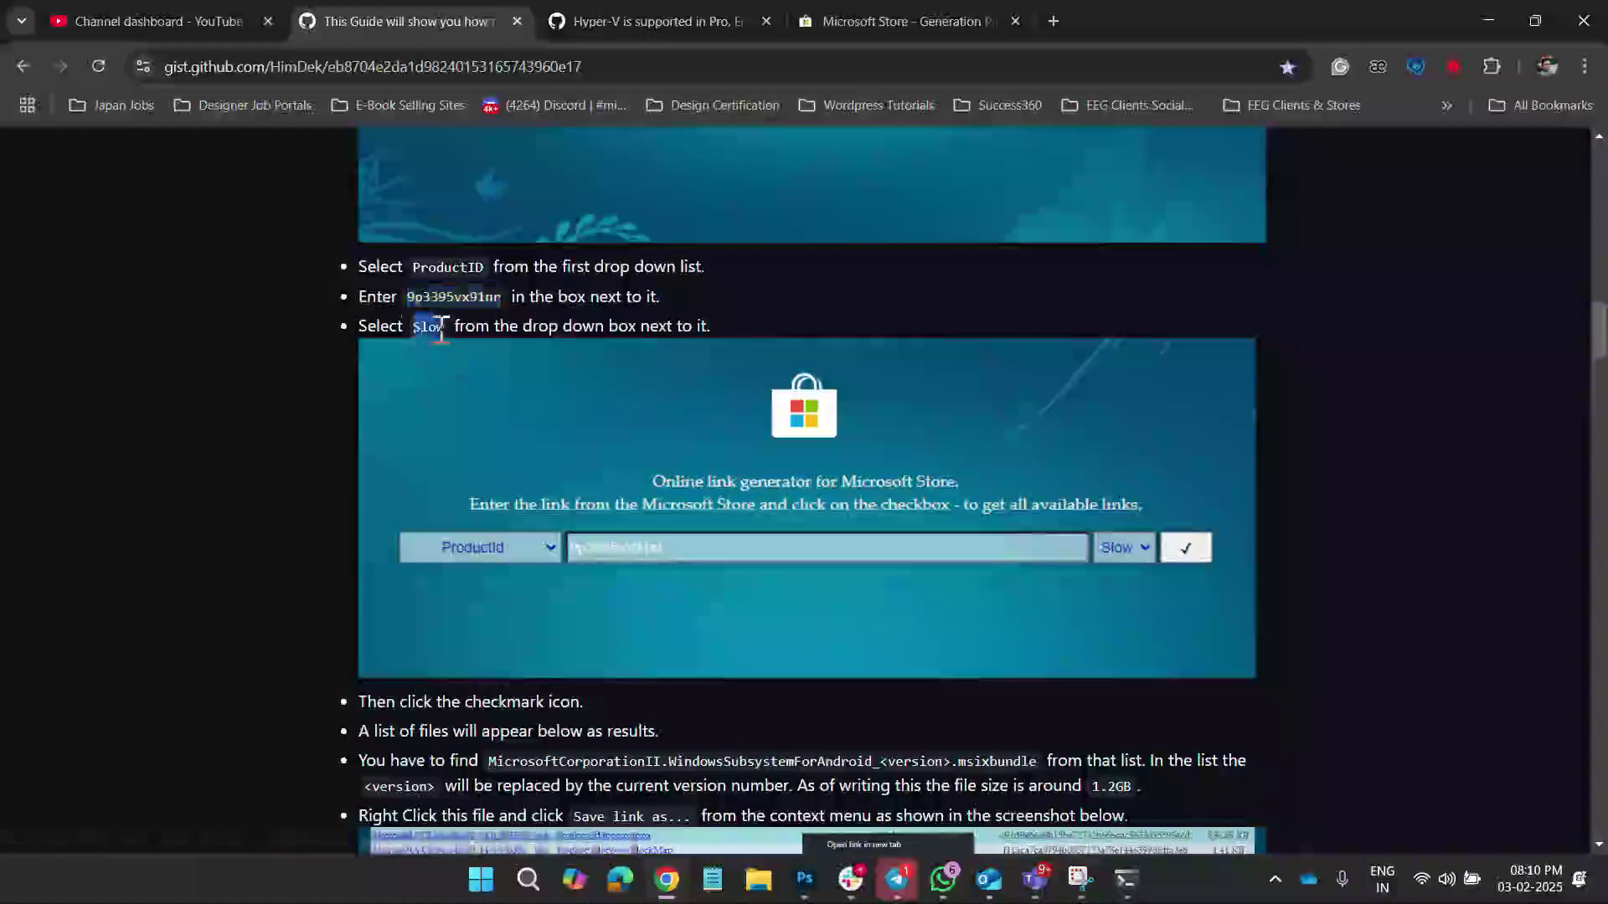
{"action": "left_click", "coordinate": [963, 24]}
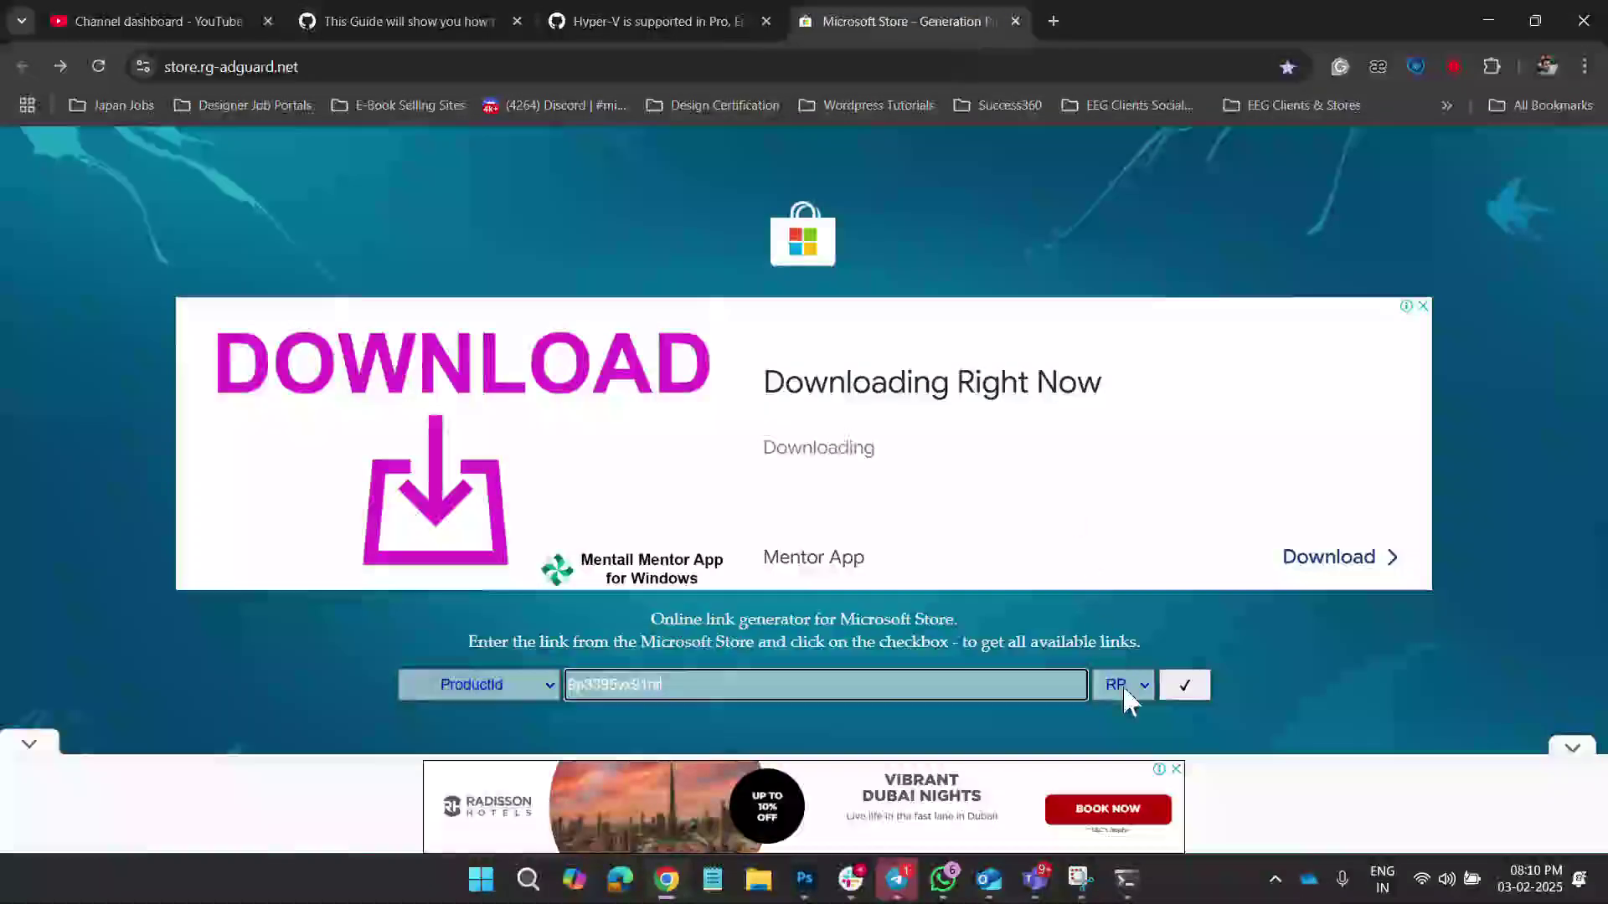
{"action": "left_click", "coordinate": [1122, 685]}
{"action": "left_click", "coordinate": [1122, 736]}
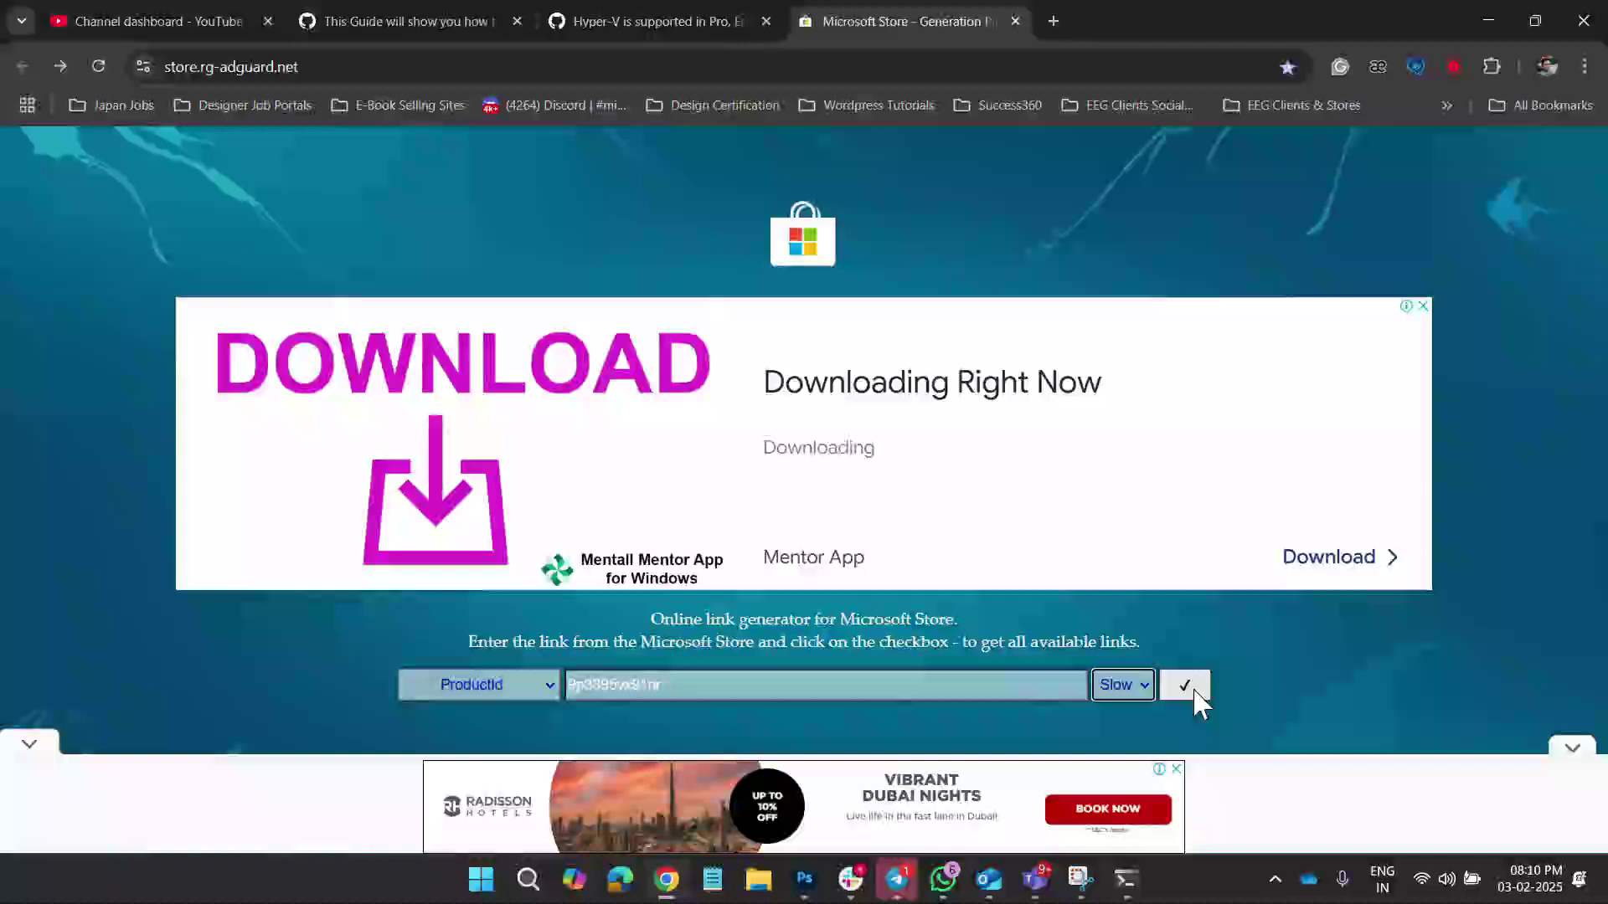
{"action": "left_click", "coordinate": [1193, 694]}
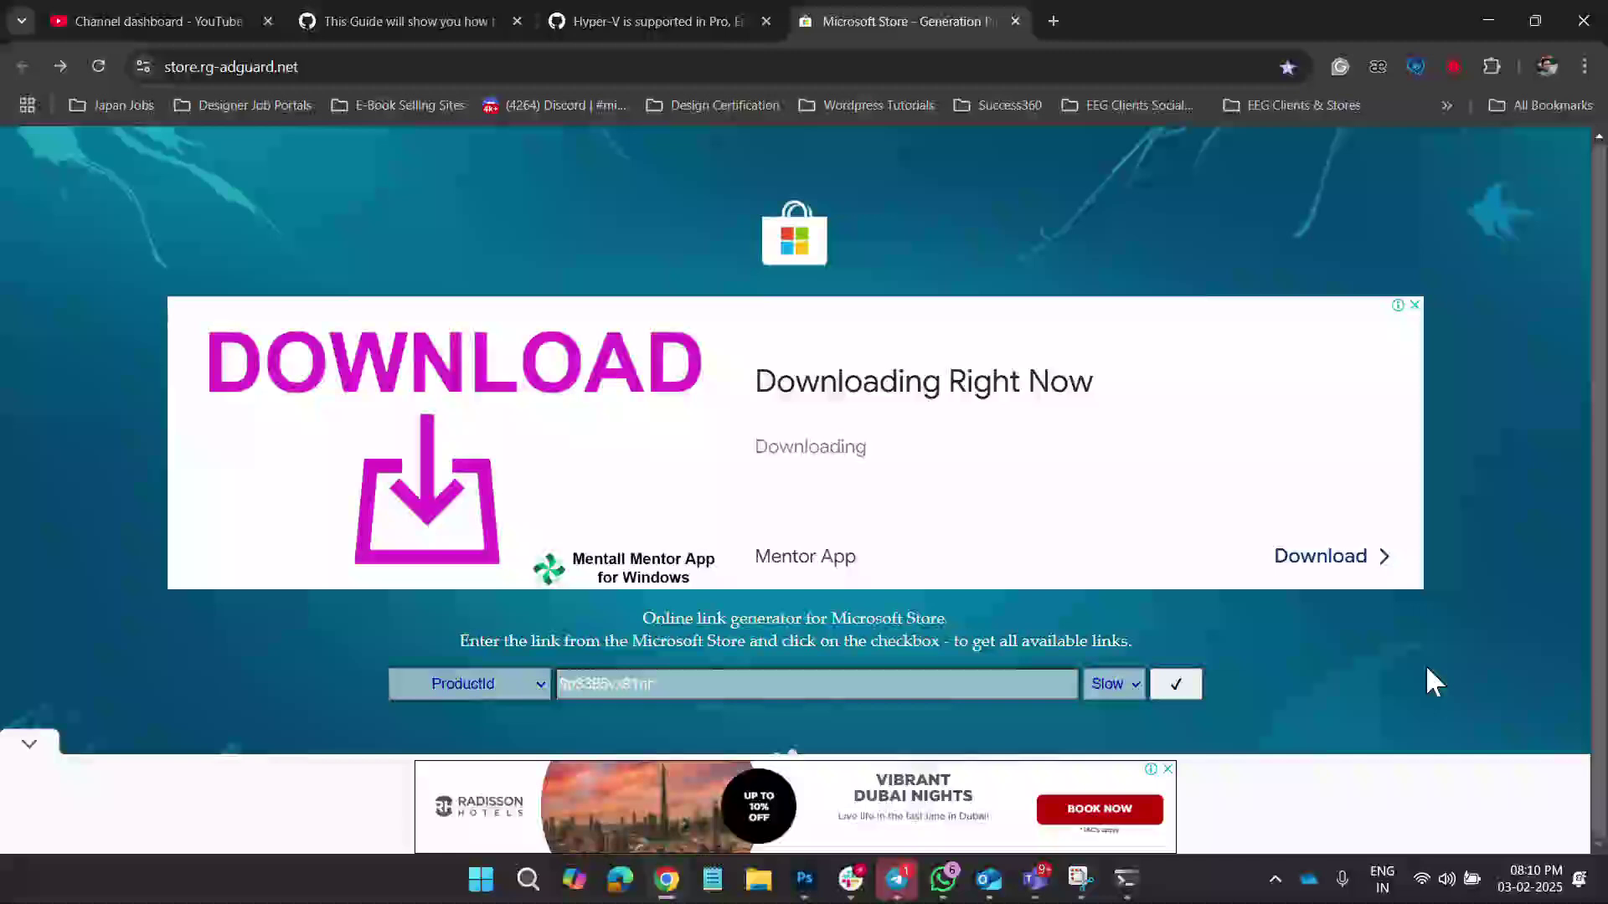
- Collapse the bottom banner ad and download the WindowsSubsystemForAndroid 2305.40000.4.0 .msixbundle (about 1.3 GB)
{"action": "left_click", "coordinate": [27, 744]}
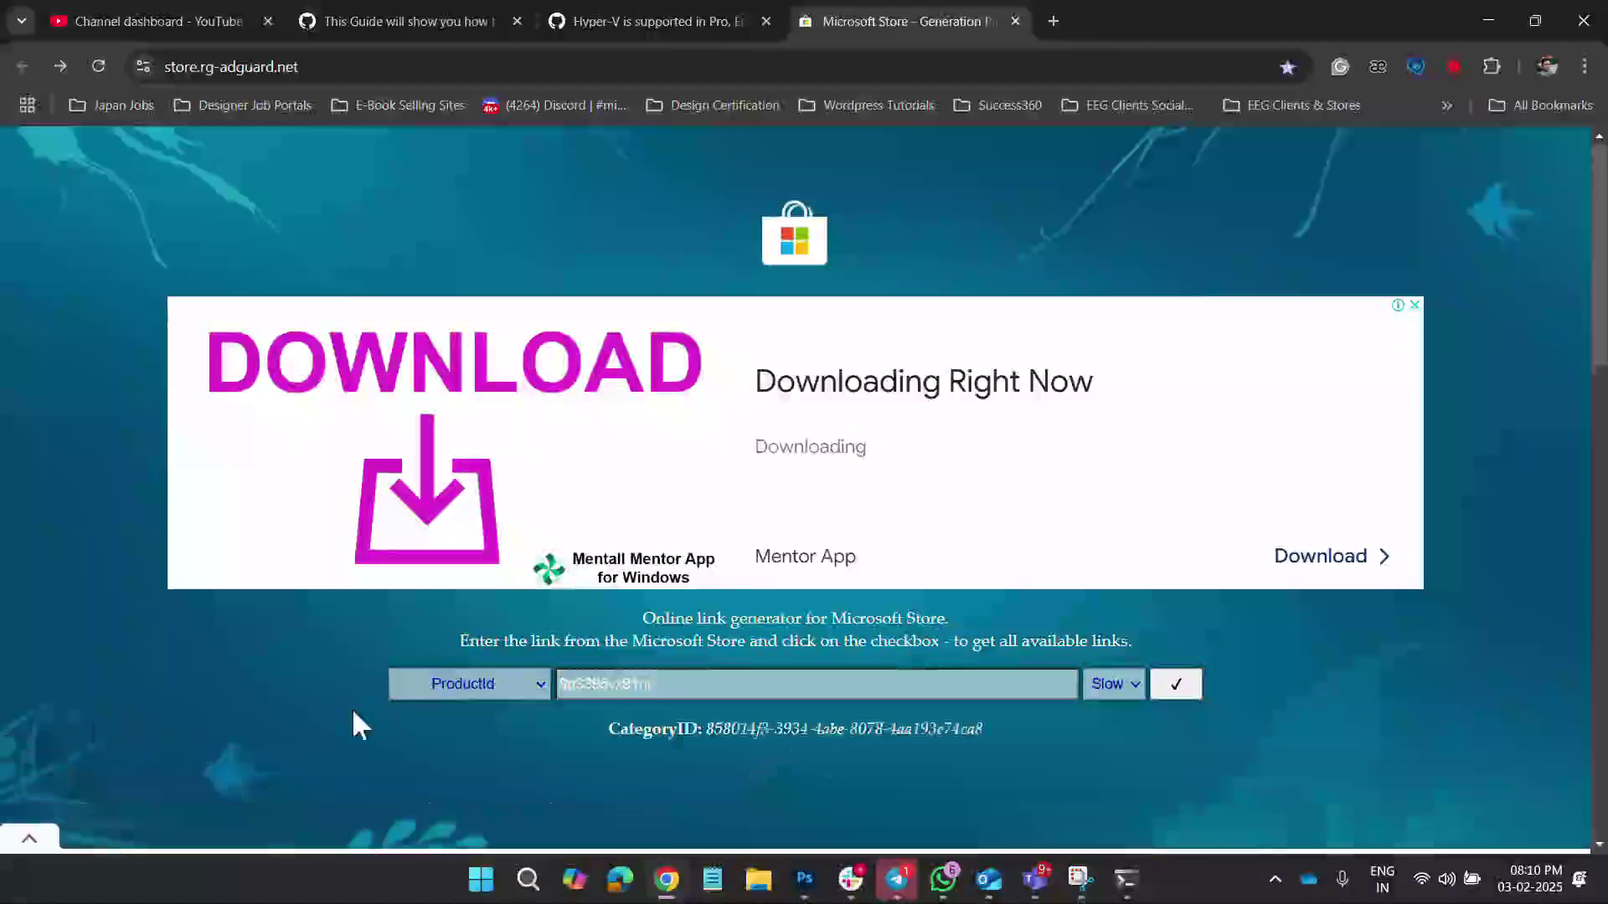
{"action": "scroll", "coordinate": [891, 737], "scroll_direction": "down", "scroll_amount": 3}
{"action": "scroll", "coordinate": [891, 737], "scroll_direction": "down", "scroll_amount": 10}
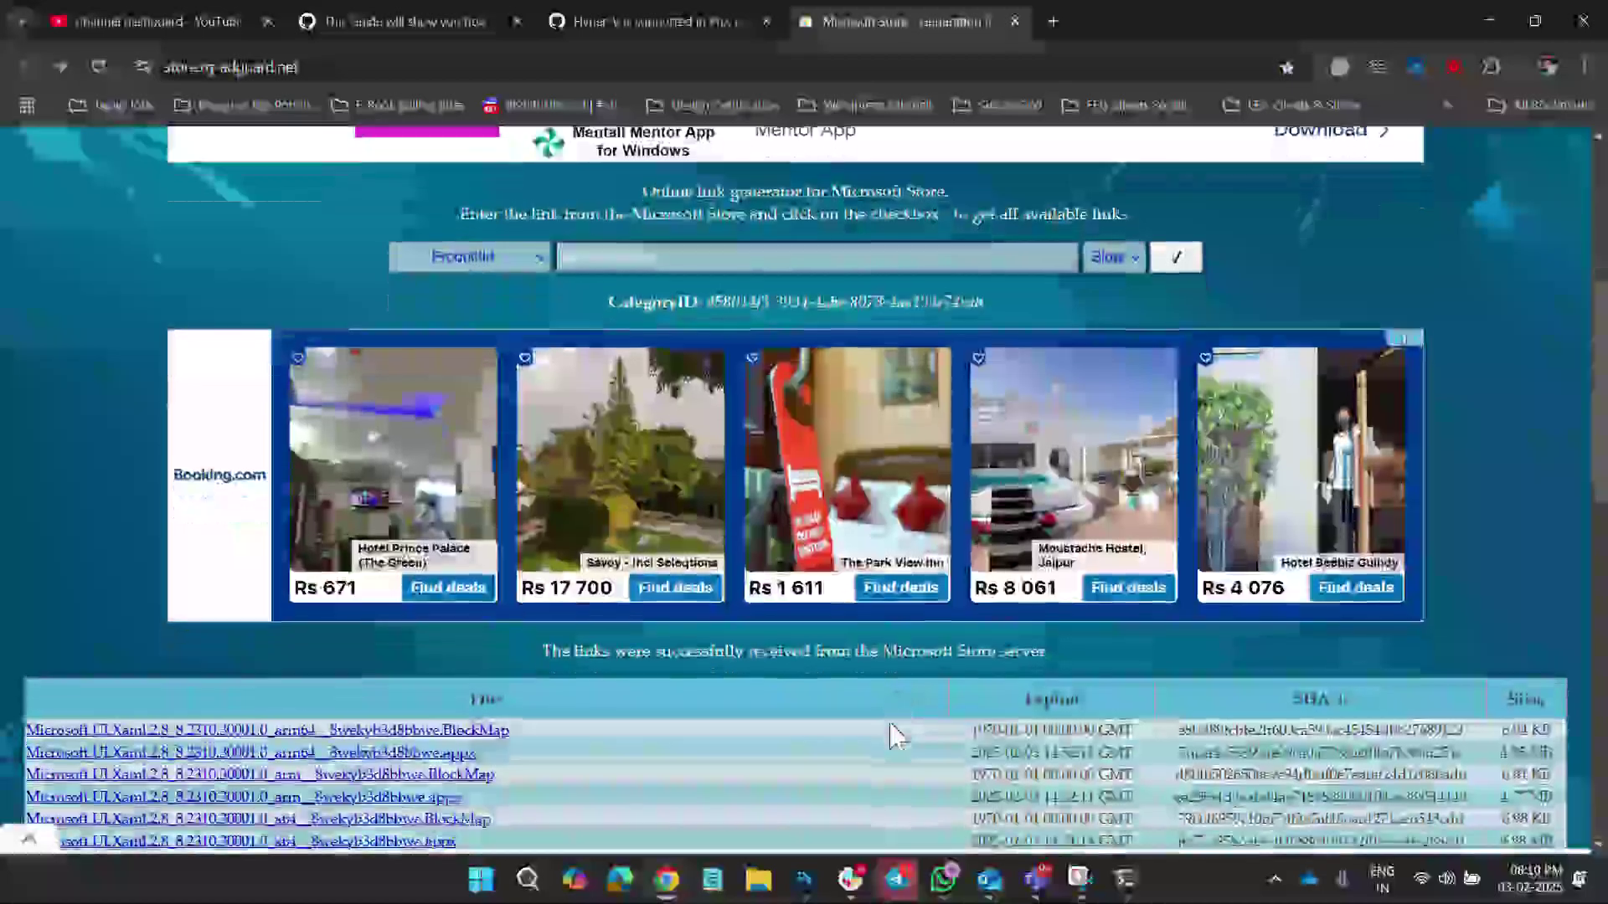
{"action": "scroll", "coordinate": [590, 657], "scroll_direction": "up", "scroll_amount": 6}
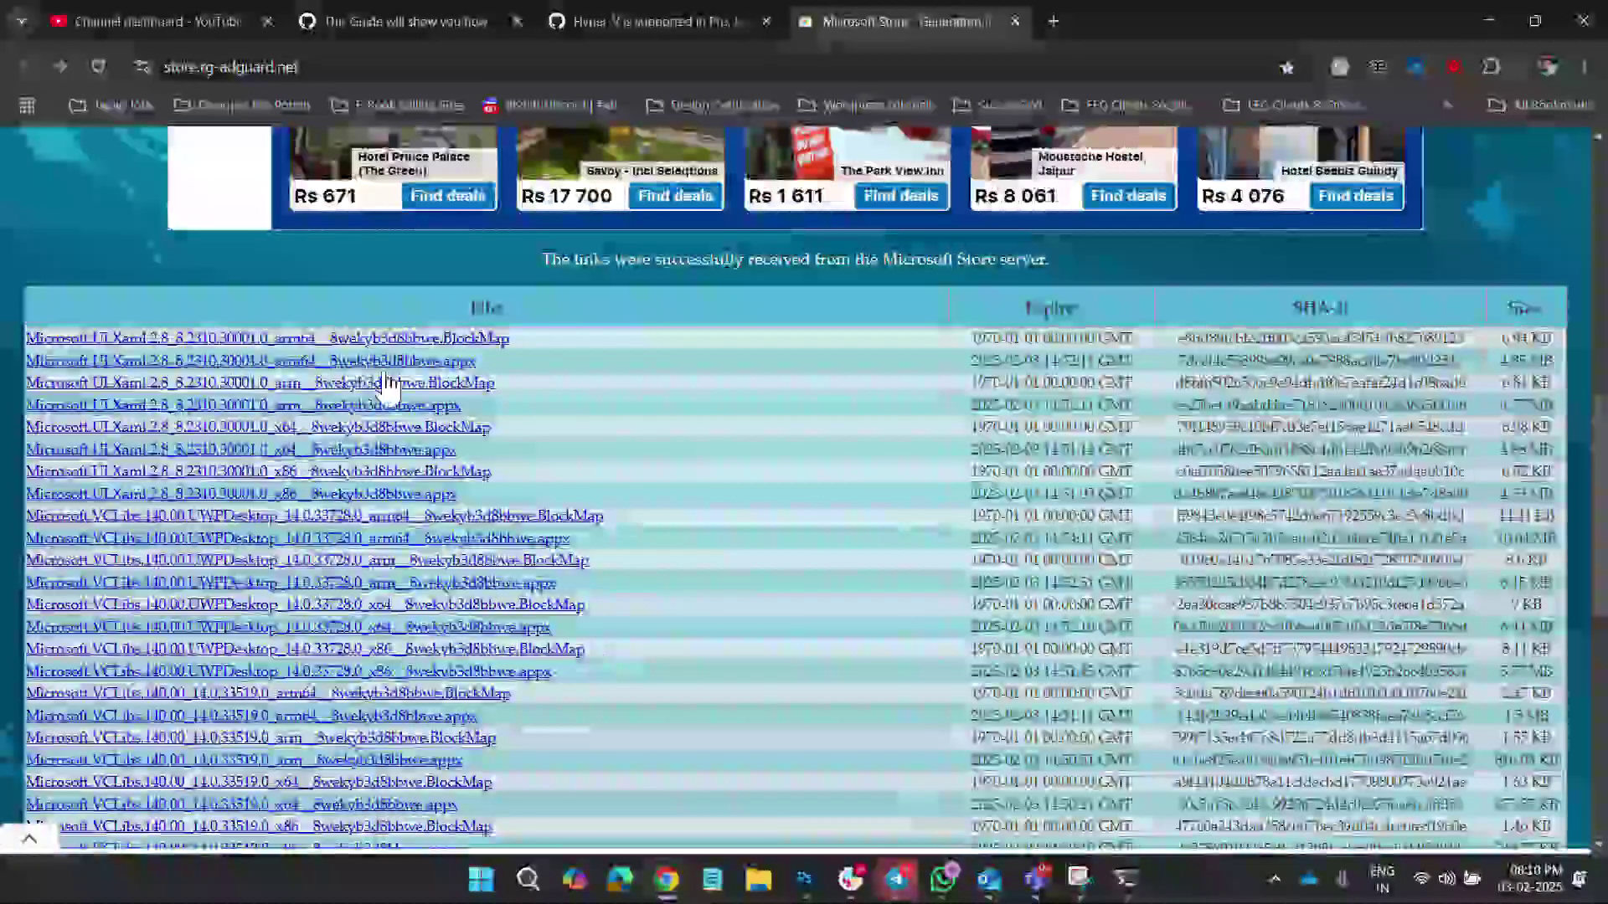
{"action": "scroll", "coordinate": [593, 659], "scroll_direction": "down", "scroll_amount": 2}
{"action": "scroll", "coordinate": [529, 679], "scroll_direction": "down", "scroll_amount": 3}
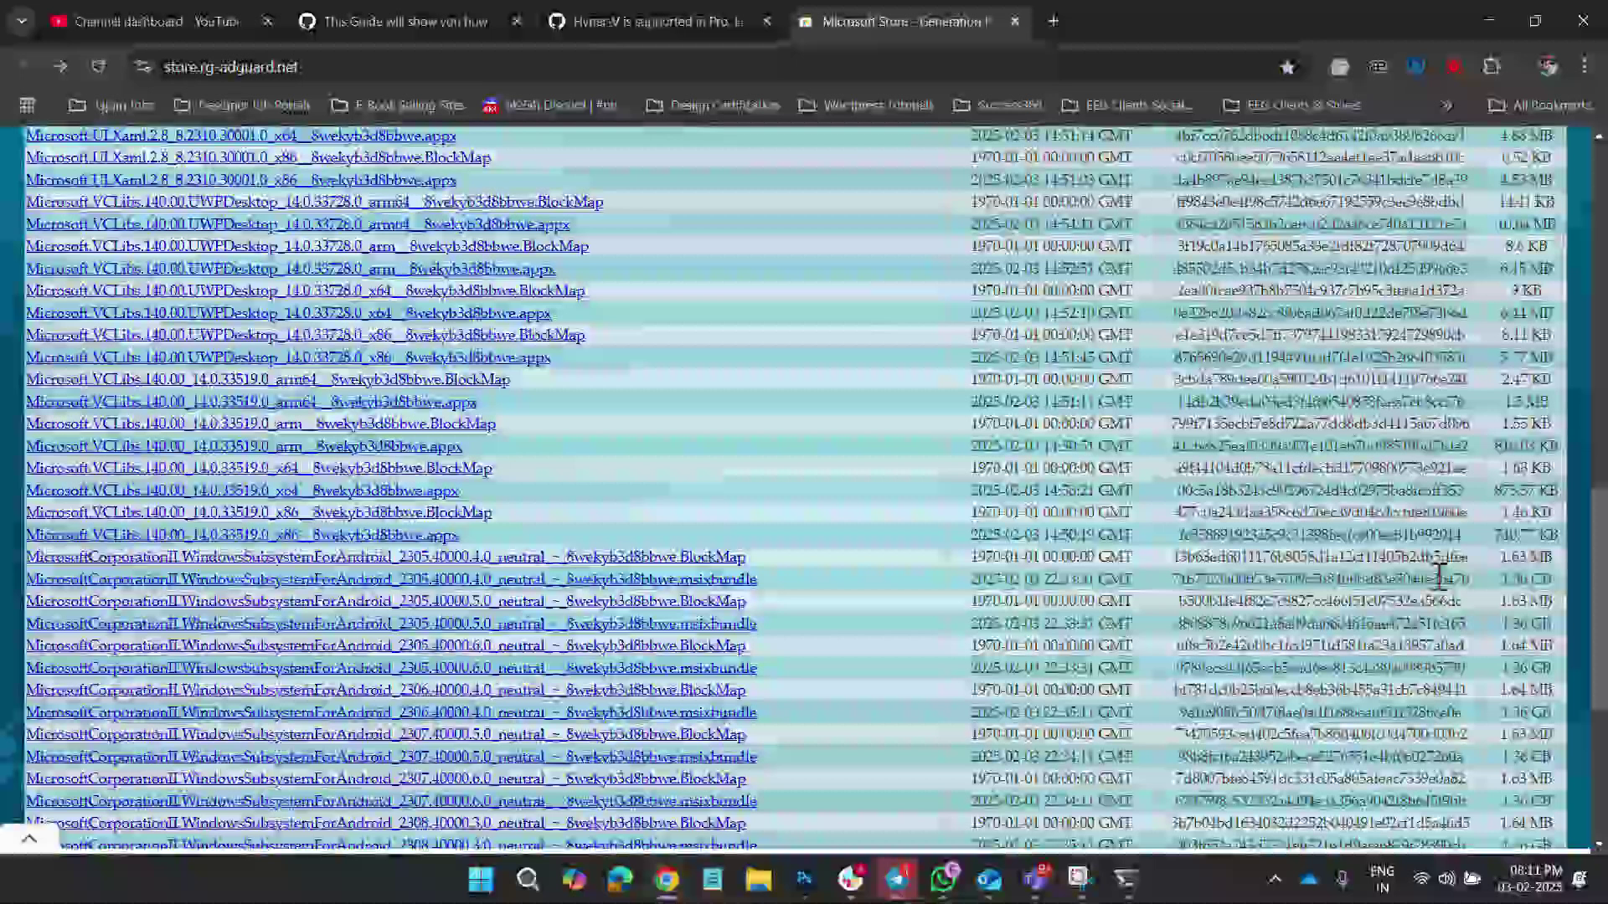
{"action": "left_click", "coordinate": [639, 582]}
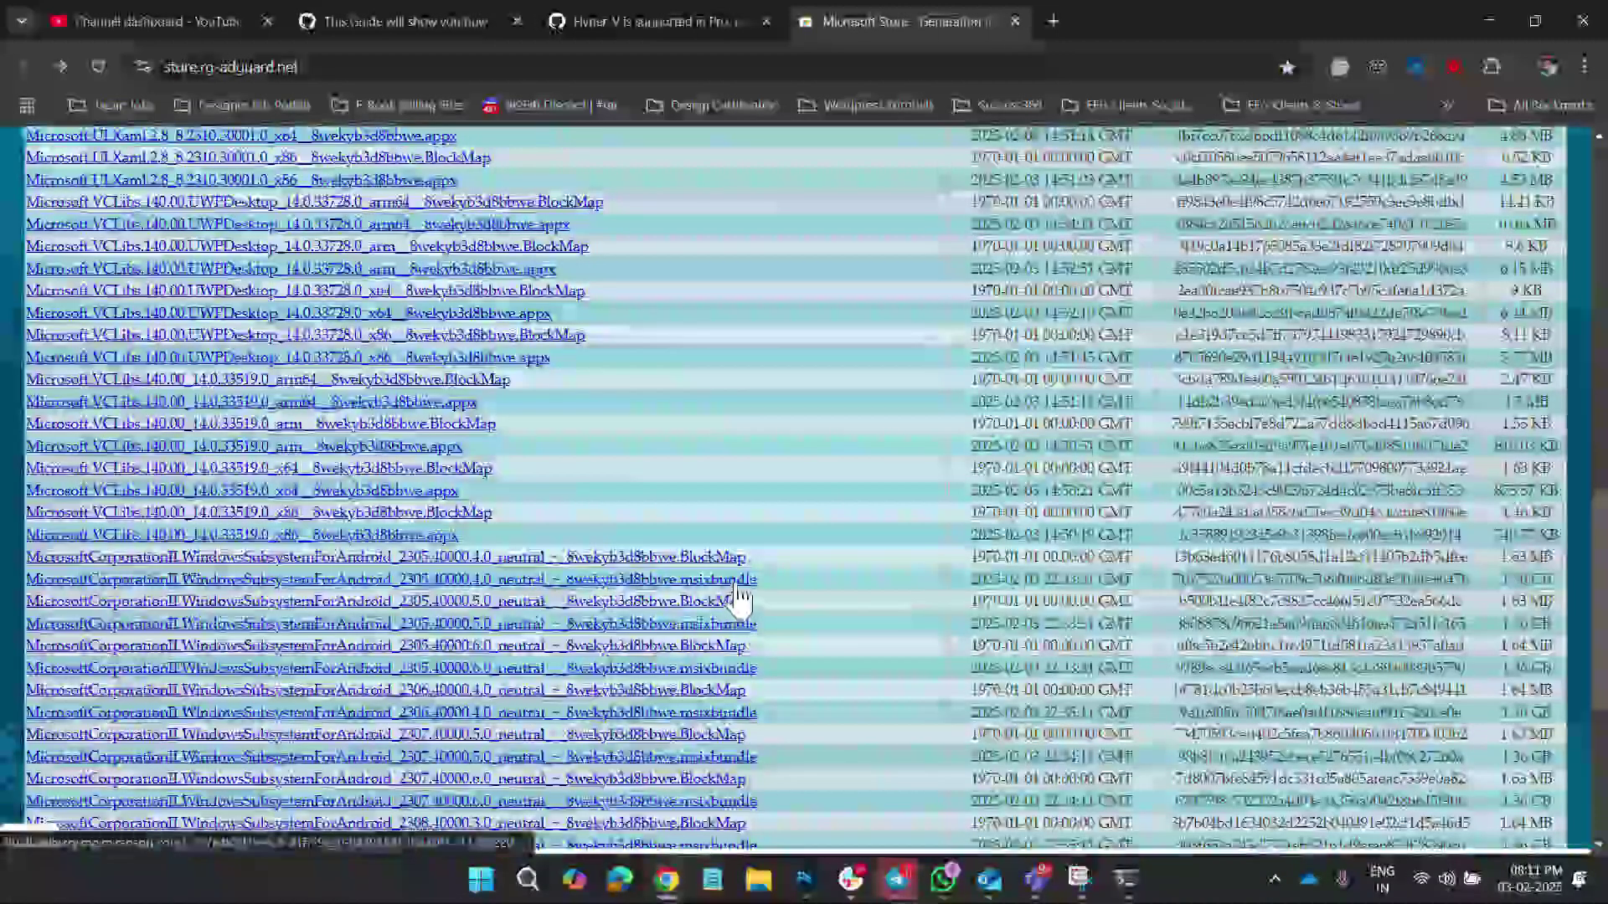
- Save the msixbundle link, keeping the download despite Chrome's insecure-file warning
{"action": "right_click", "coordinate": [737, 585]}
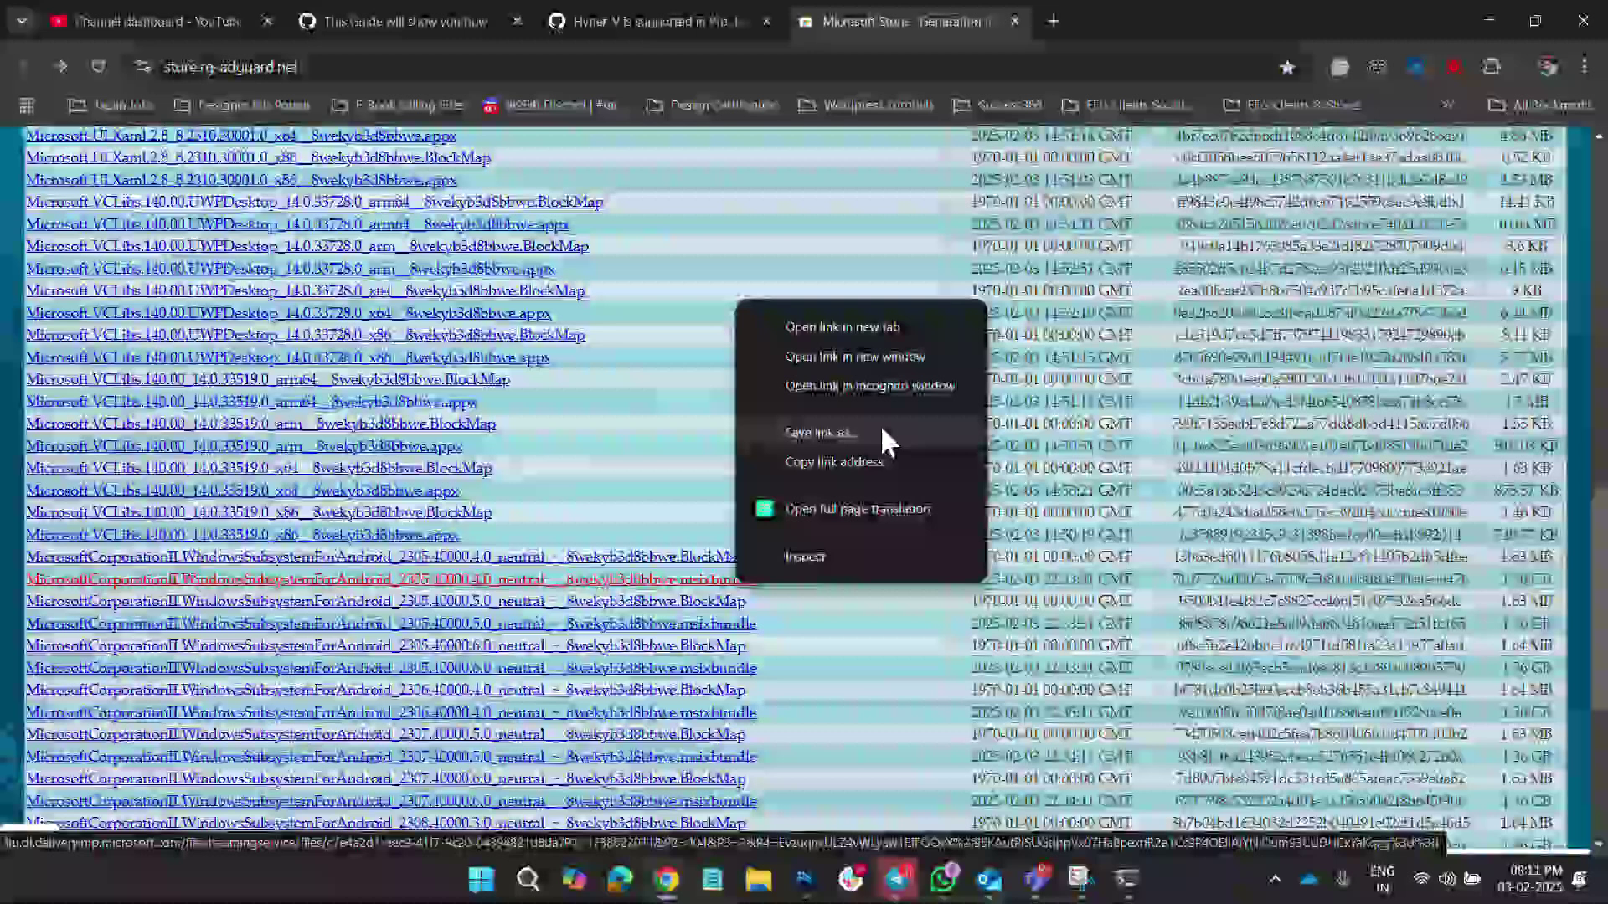
{"action": "left_click", "coordinate": [877, 439]}
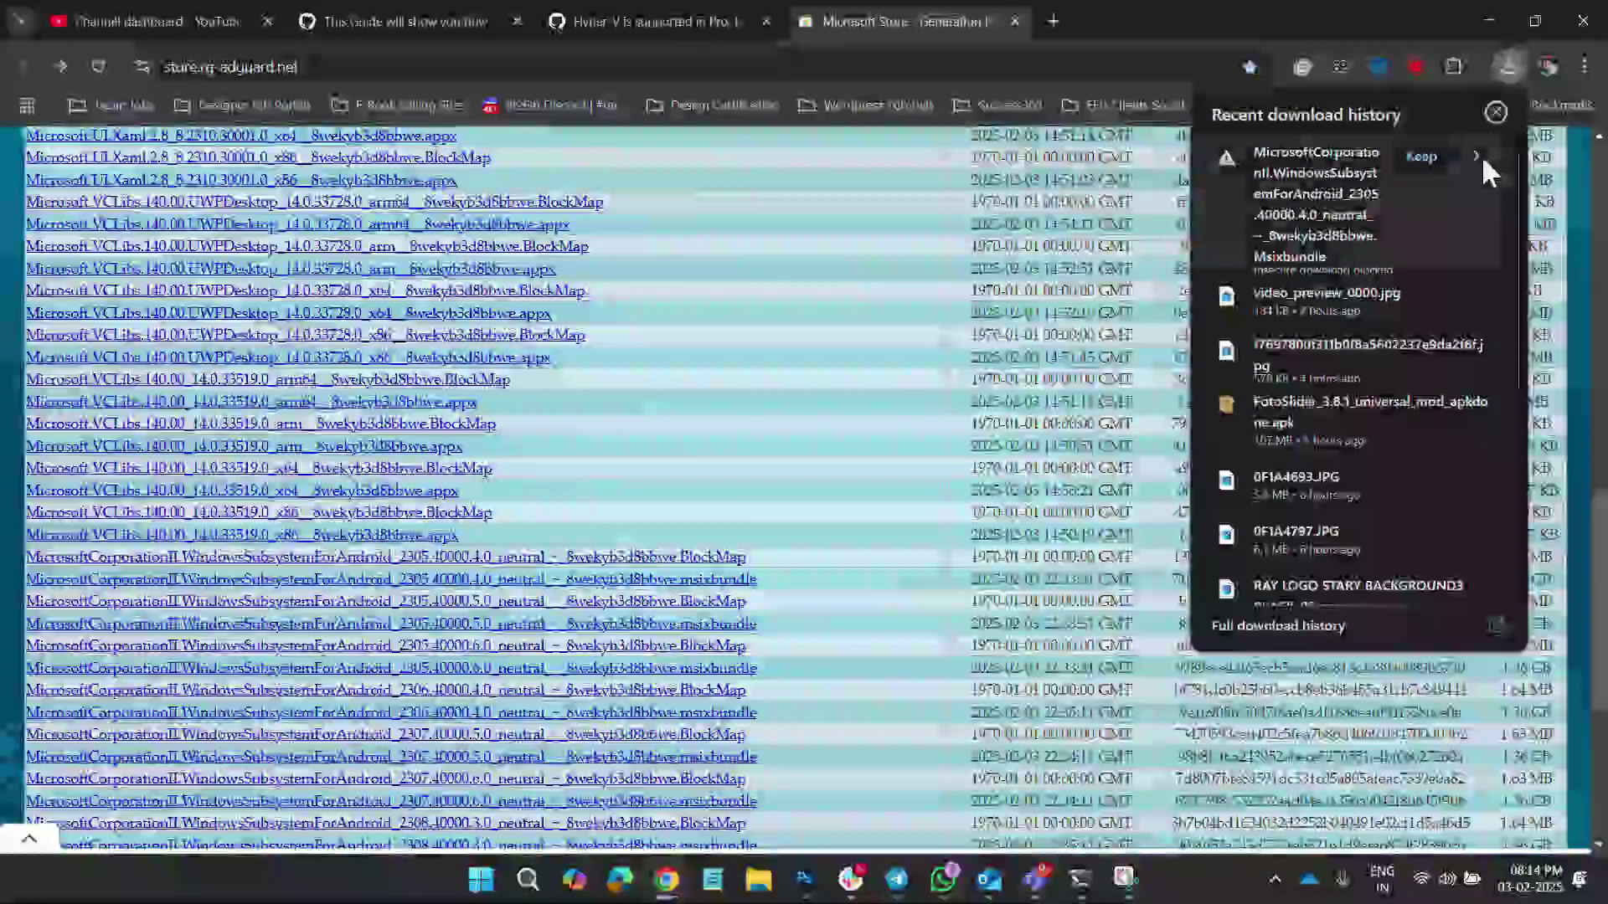
{"action": "left_click", "coordinate": [1477, 155]}
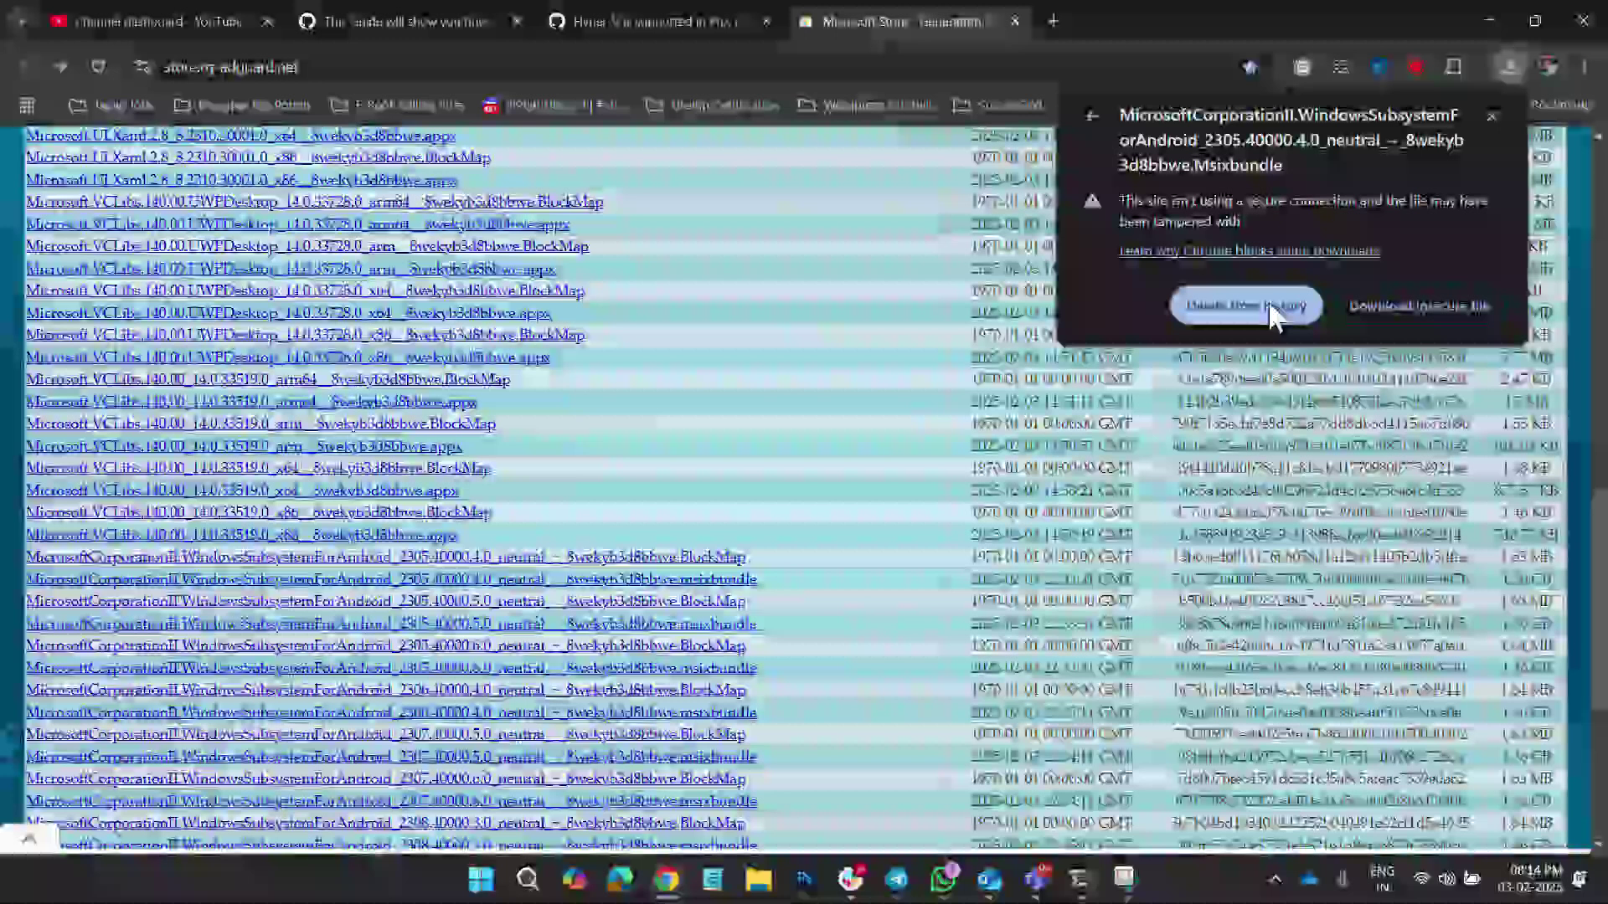
{"action": "left_click", "coordinate": [1387, 308]}
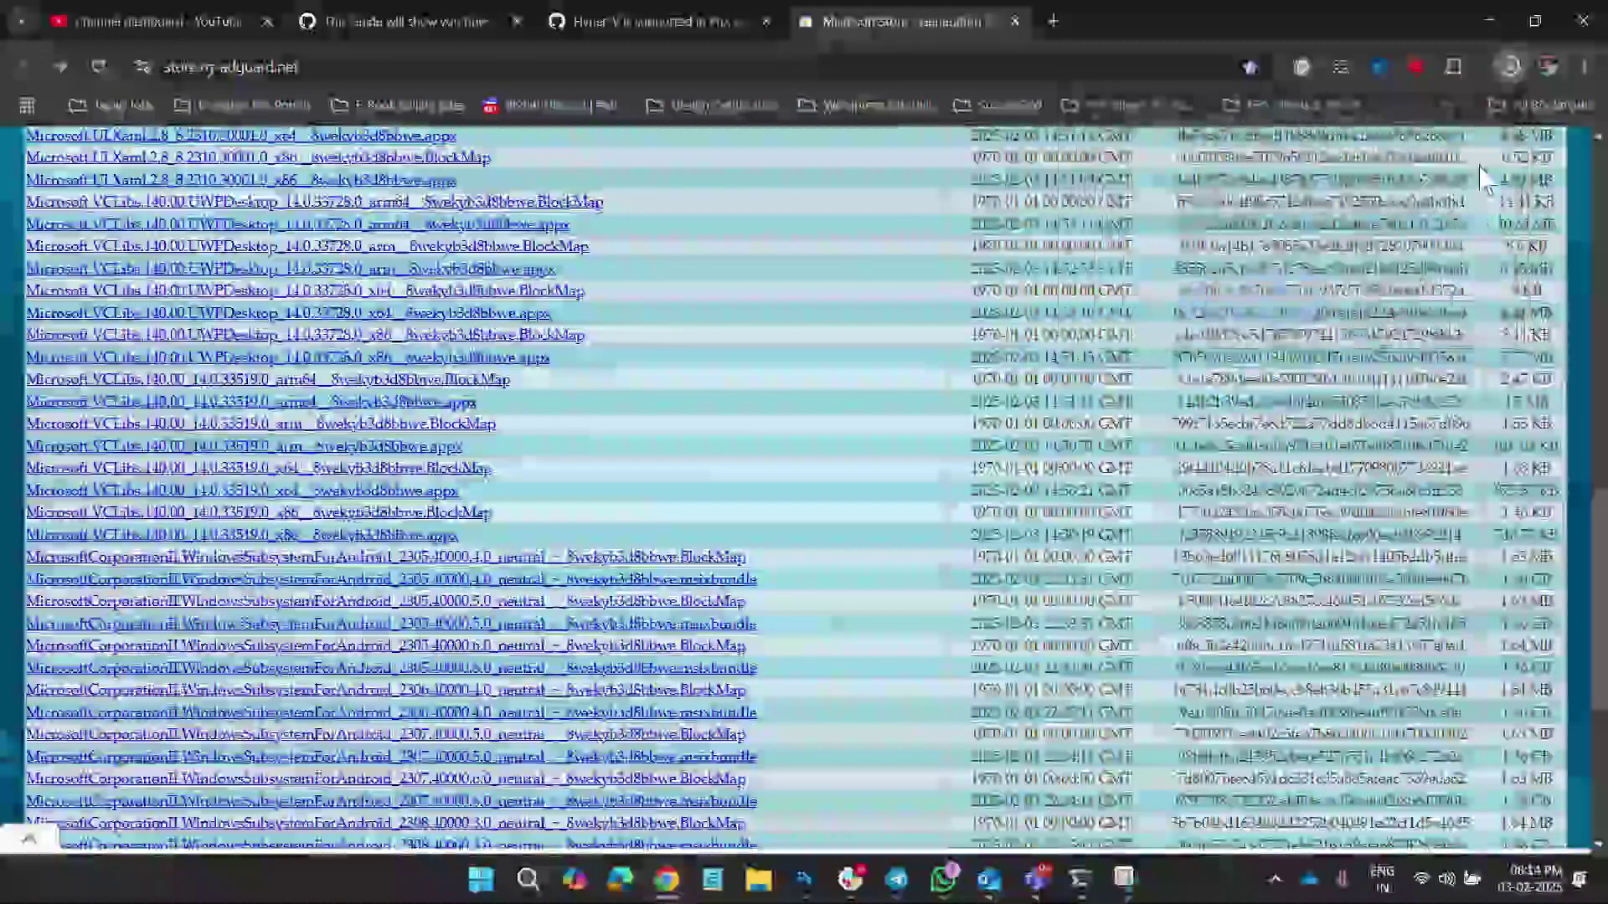
- Check Chrome's downloads panel until the 1.4 GB msixbundle shows as finished
{"action": "left_click", "coordinate": [1509, 68]}
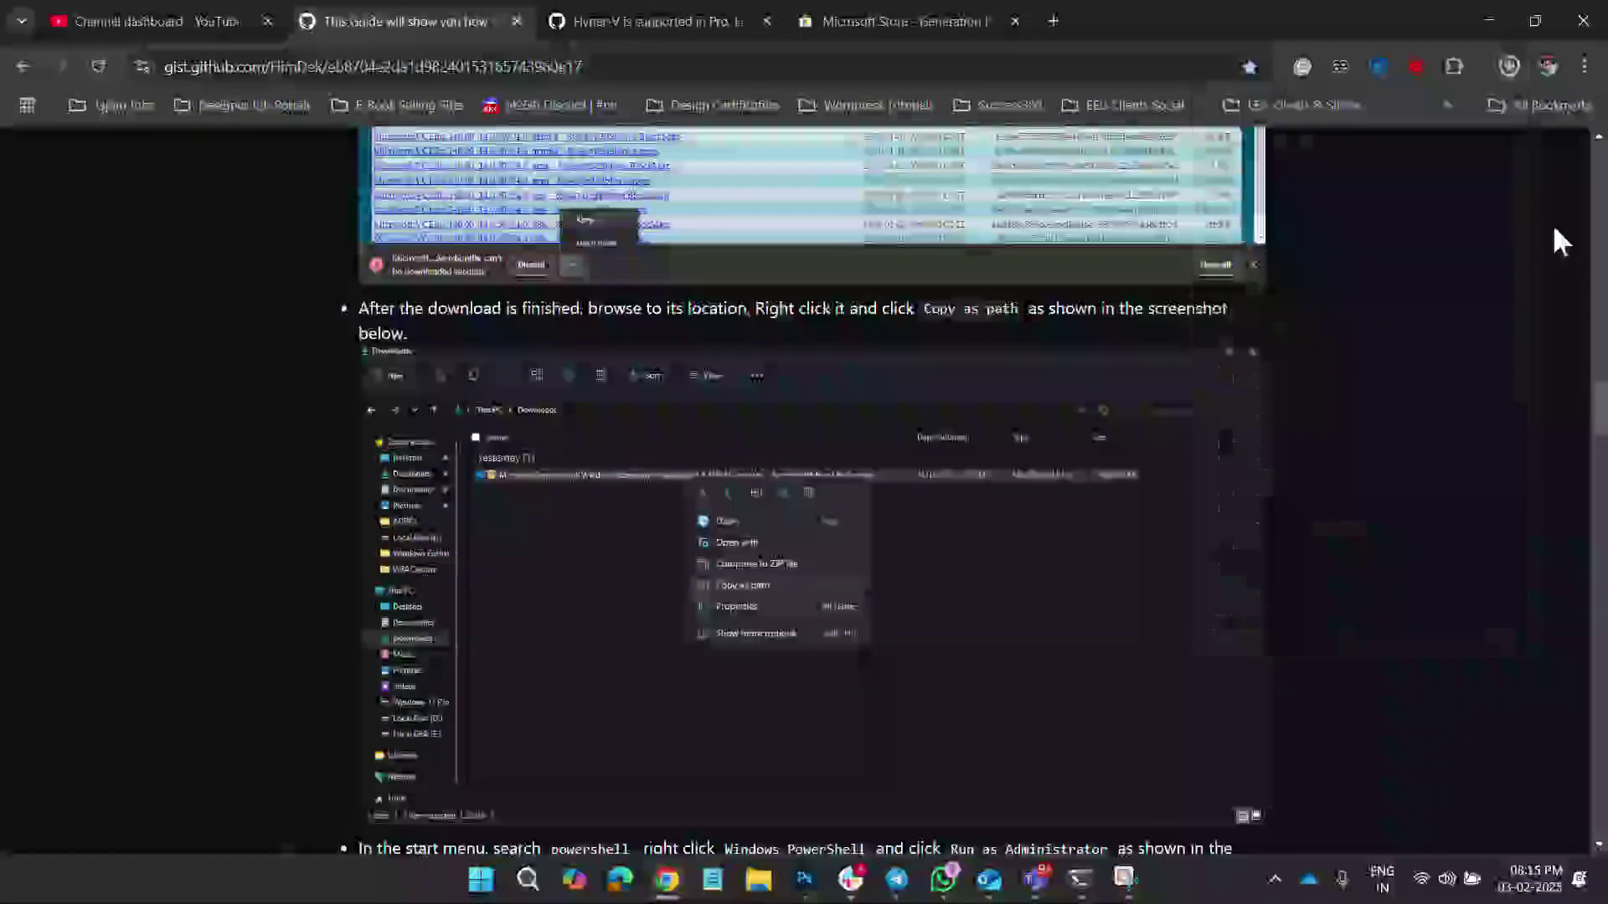
{"action": "scroll", "coordinate": [1545, 224], "scroll_direction": "up", "scroll_amount": 1}
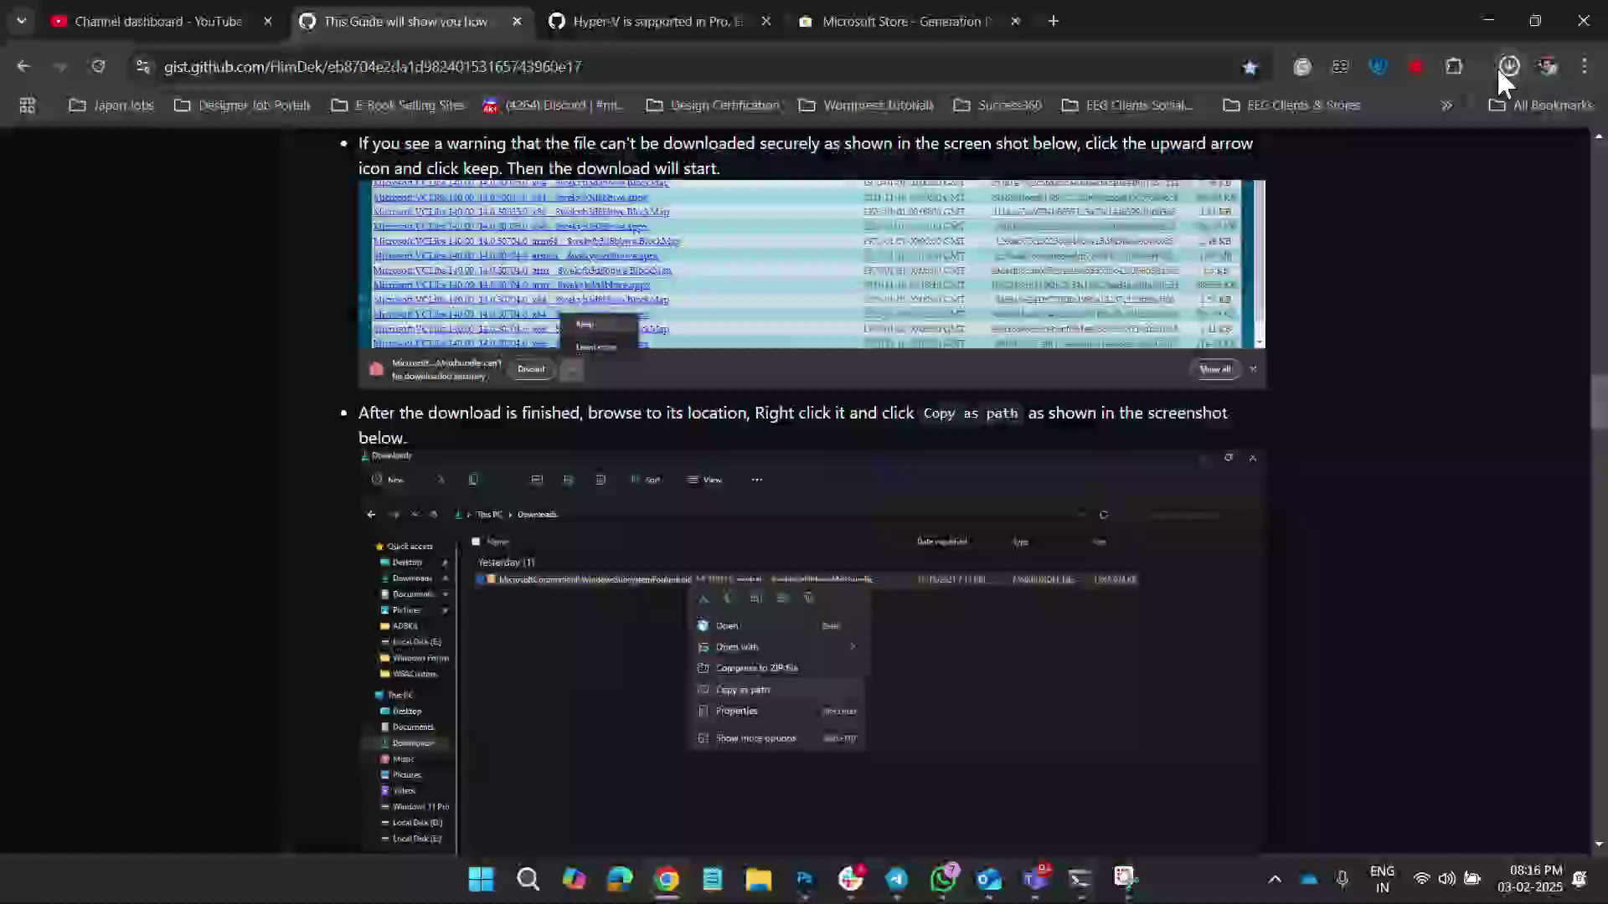
{"action": "left_click", "coordinate": [1508, 66]}
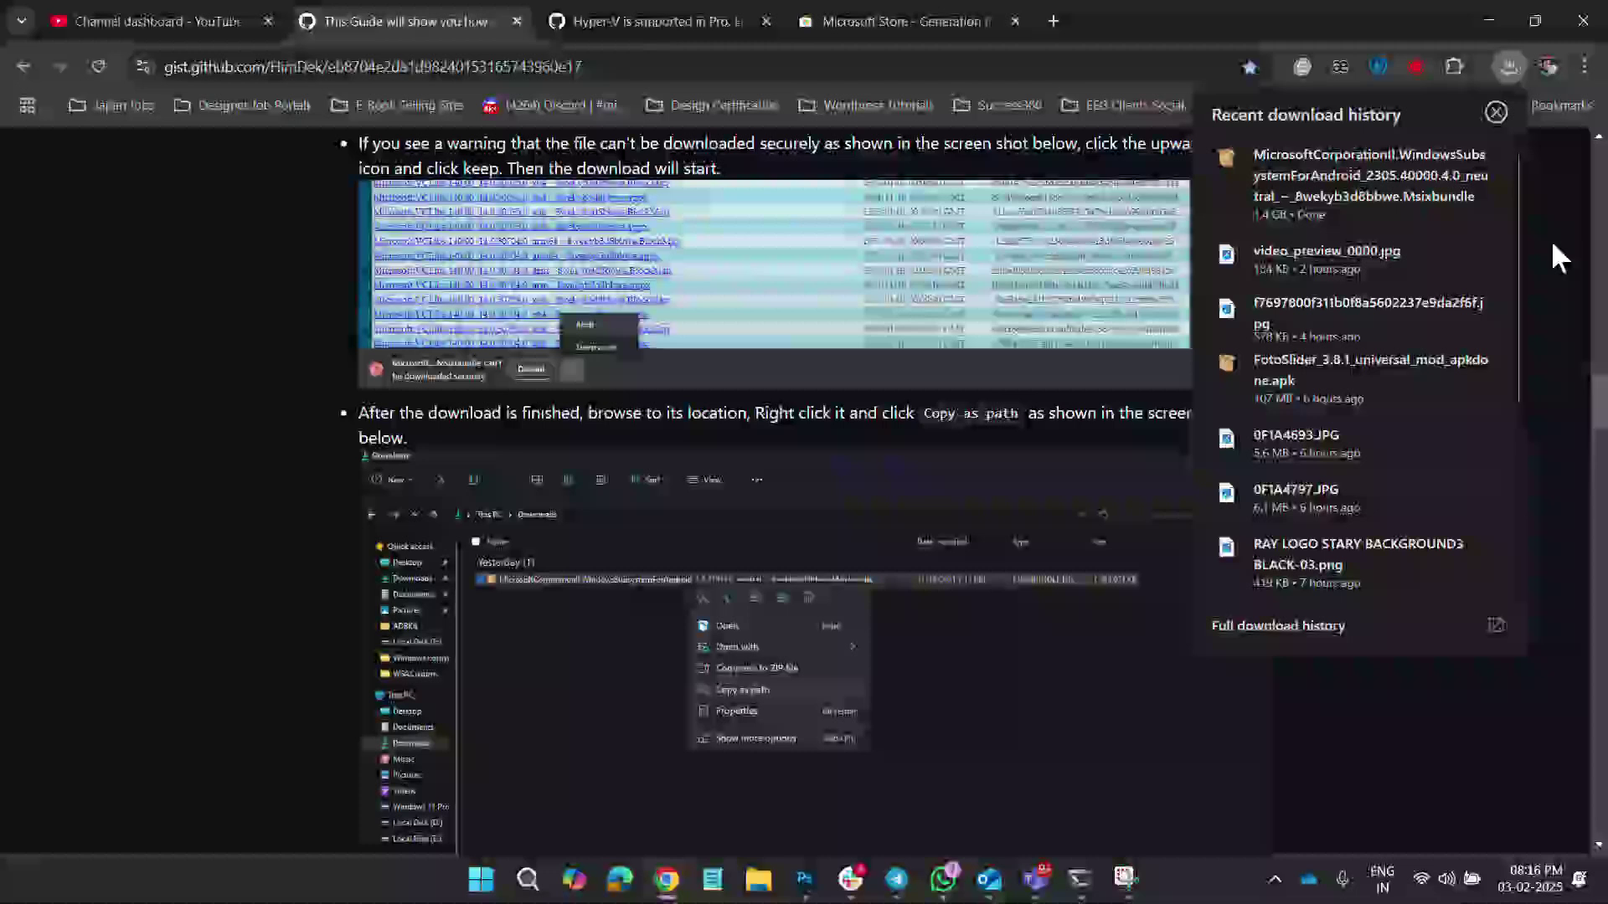
- Show the downloaded Windows Subsystem for Android msixbundle in its Downloads folder
{"action": "mouse_move", "coordinate": [1437, 179]}
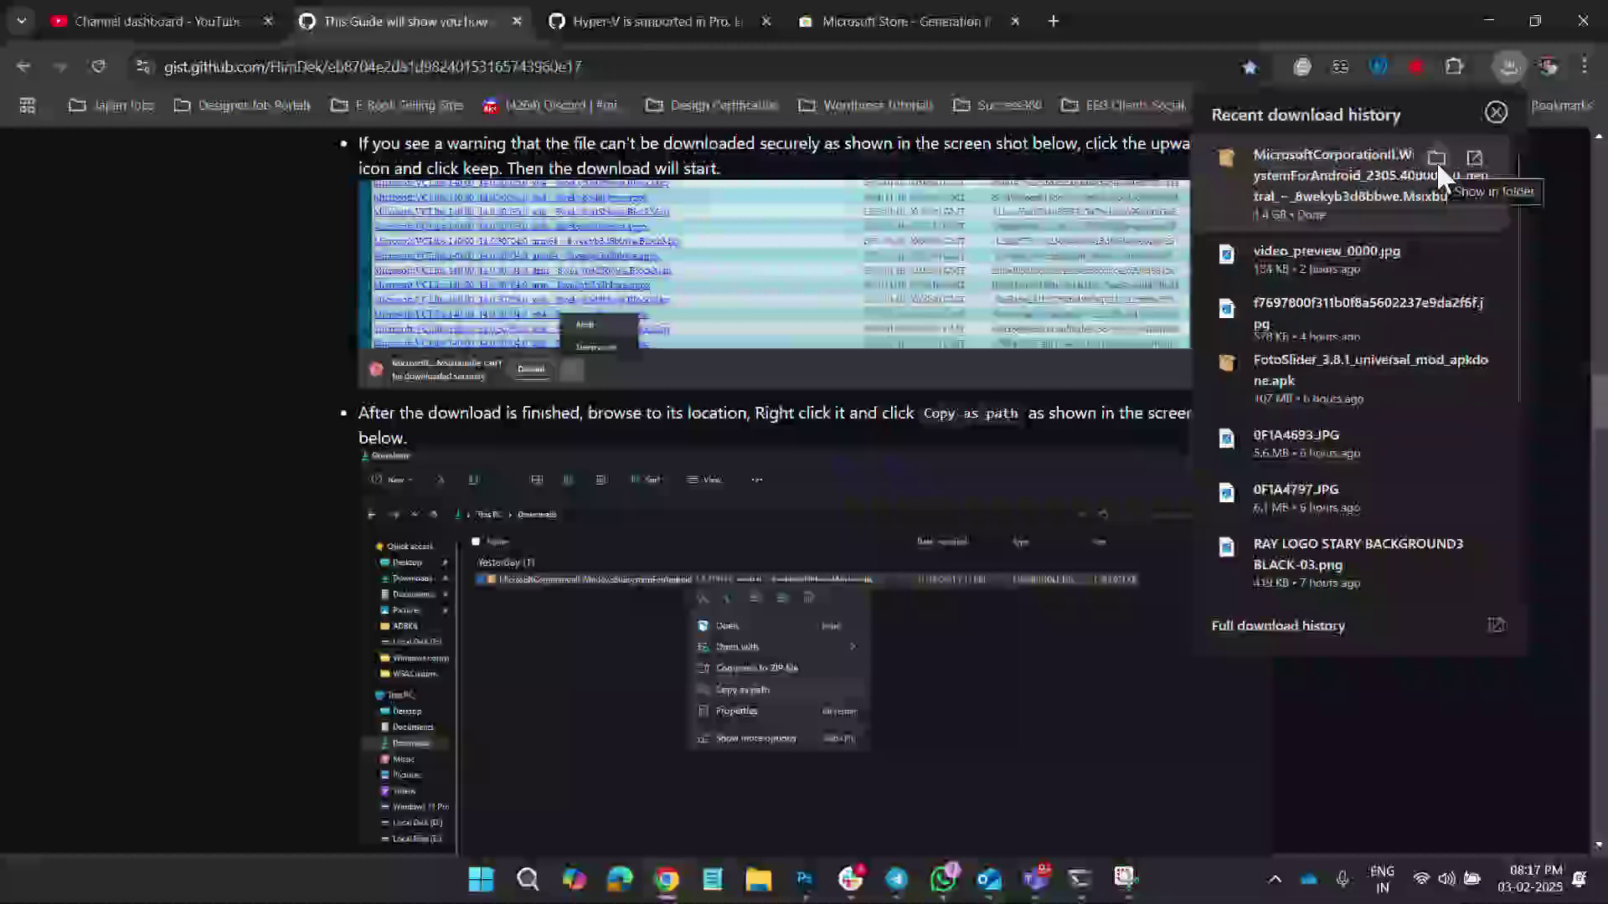
{"action": "left_click", "coordinate": [1436, 160]}
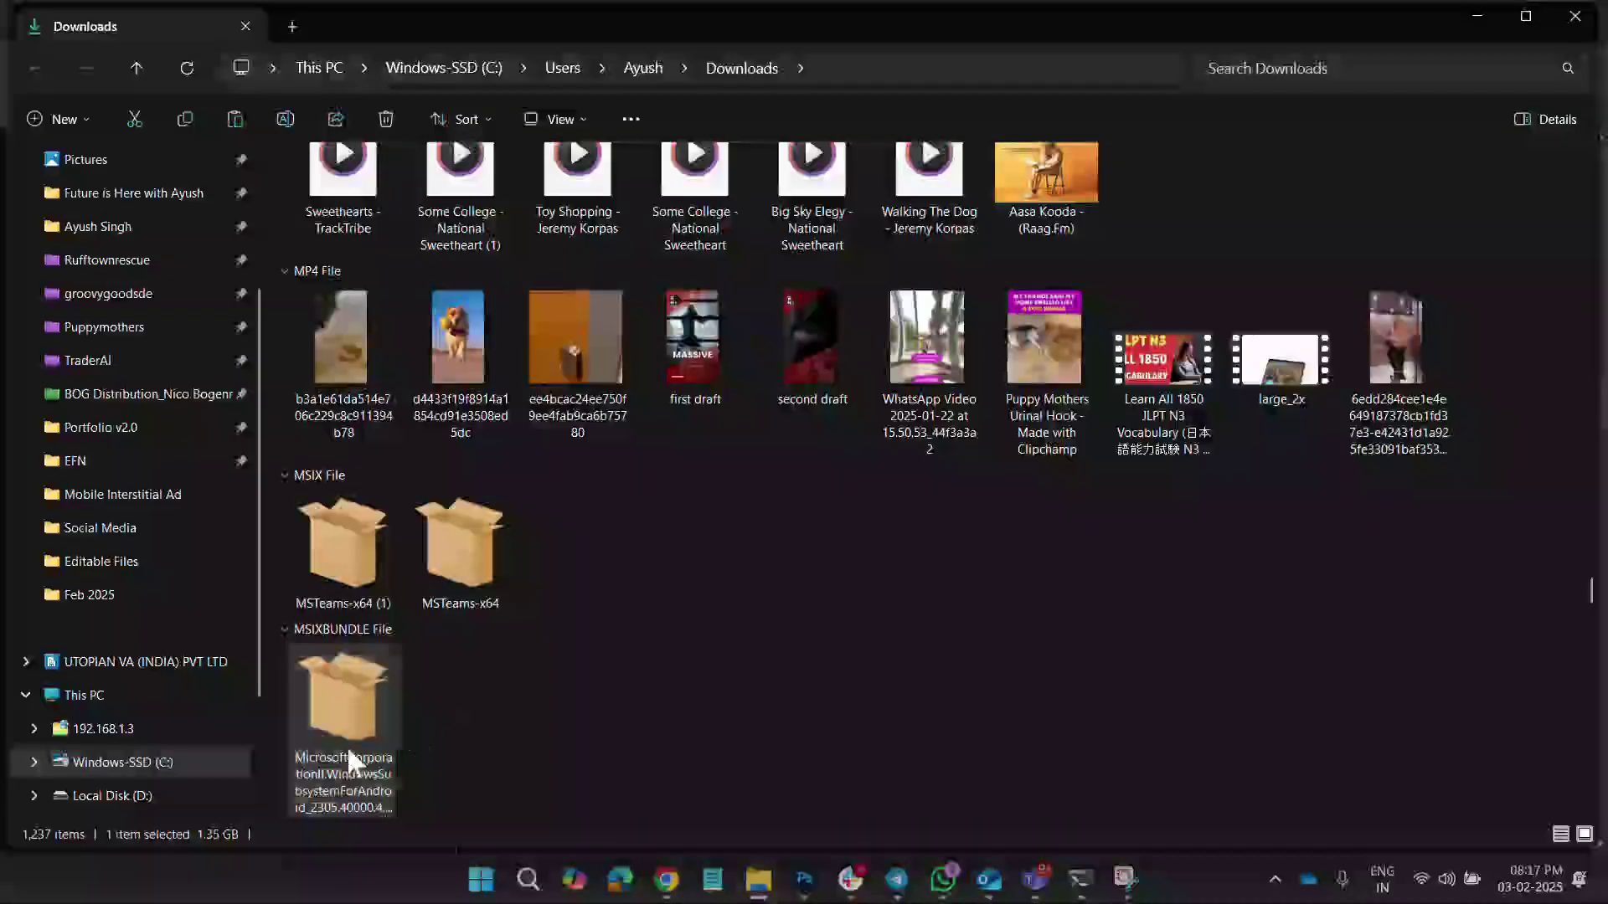
- Copy the msixbundle file's full path from its right-click menu in Downloads
{"action": "right_click", "coordinate": [347, 746]}
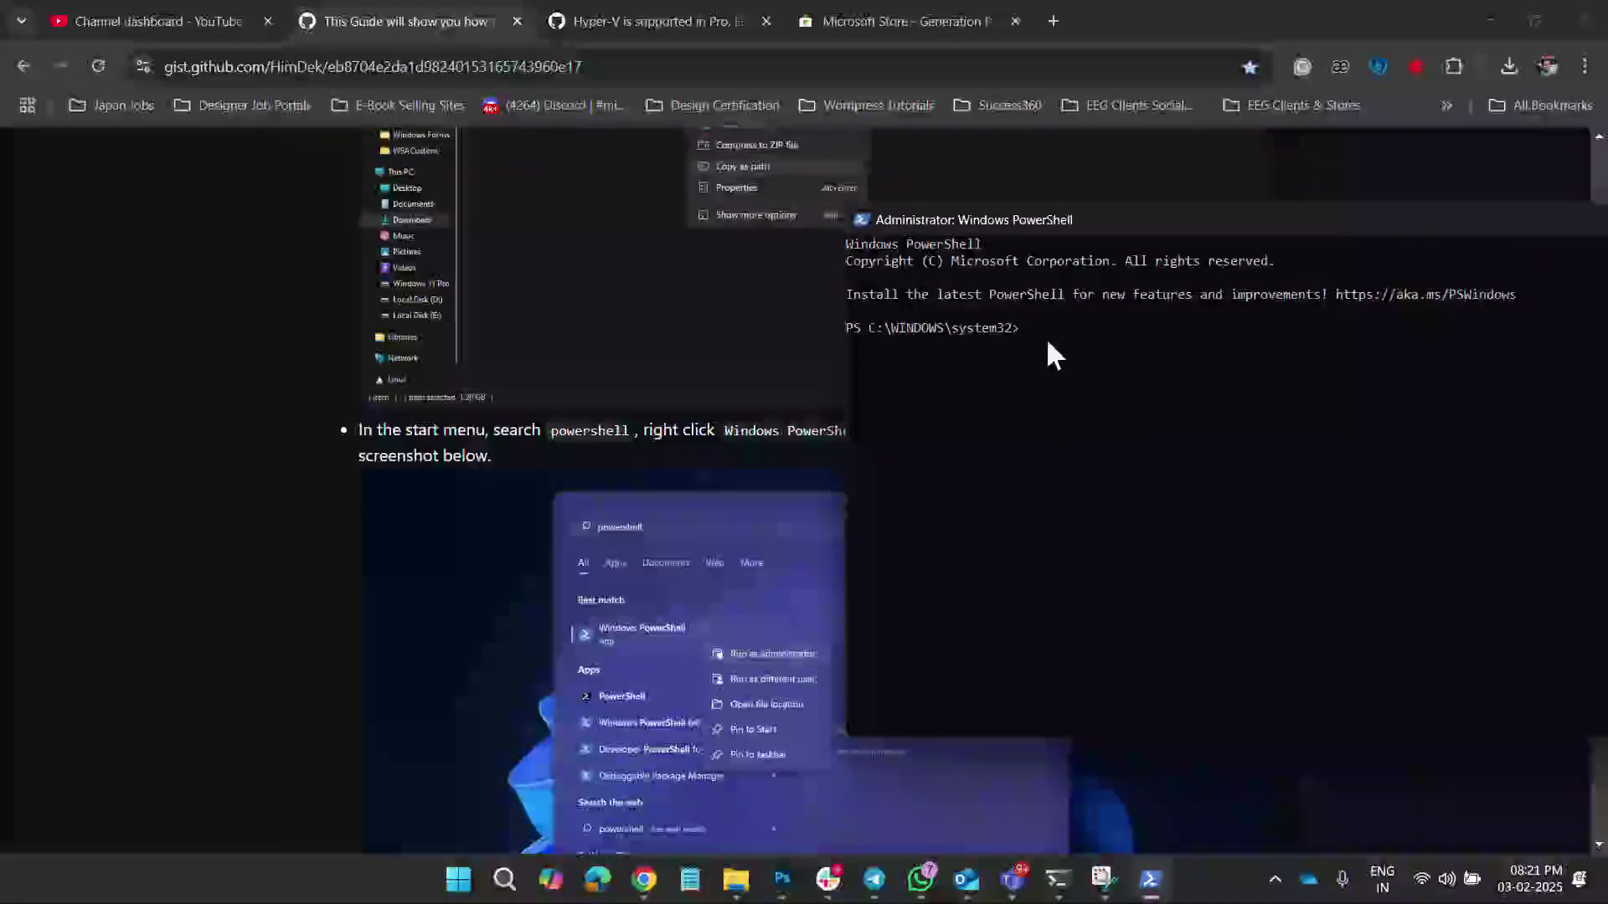
- Search Start for 'power' and run Windows PowerShell as administrator
{"action": "left_click", "coordinate": [457, 883]}
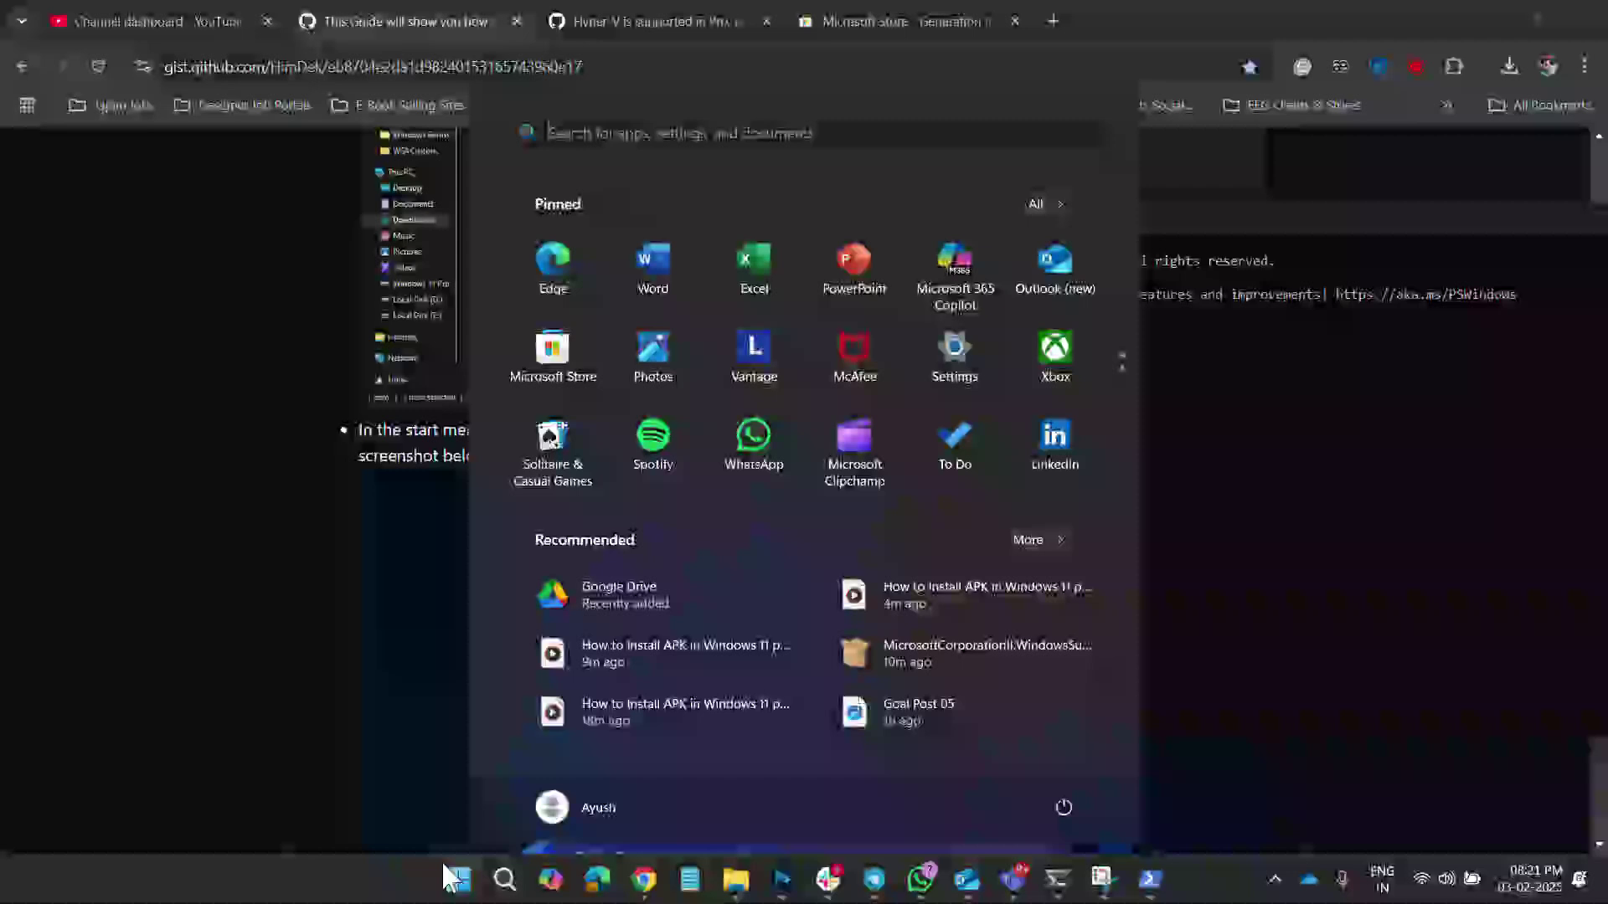
{"action": "type", "text": "power"}
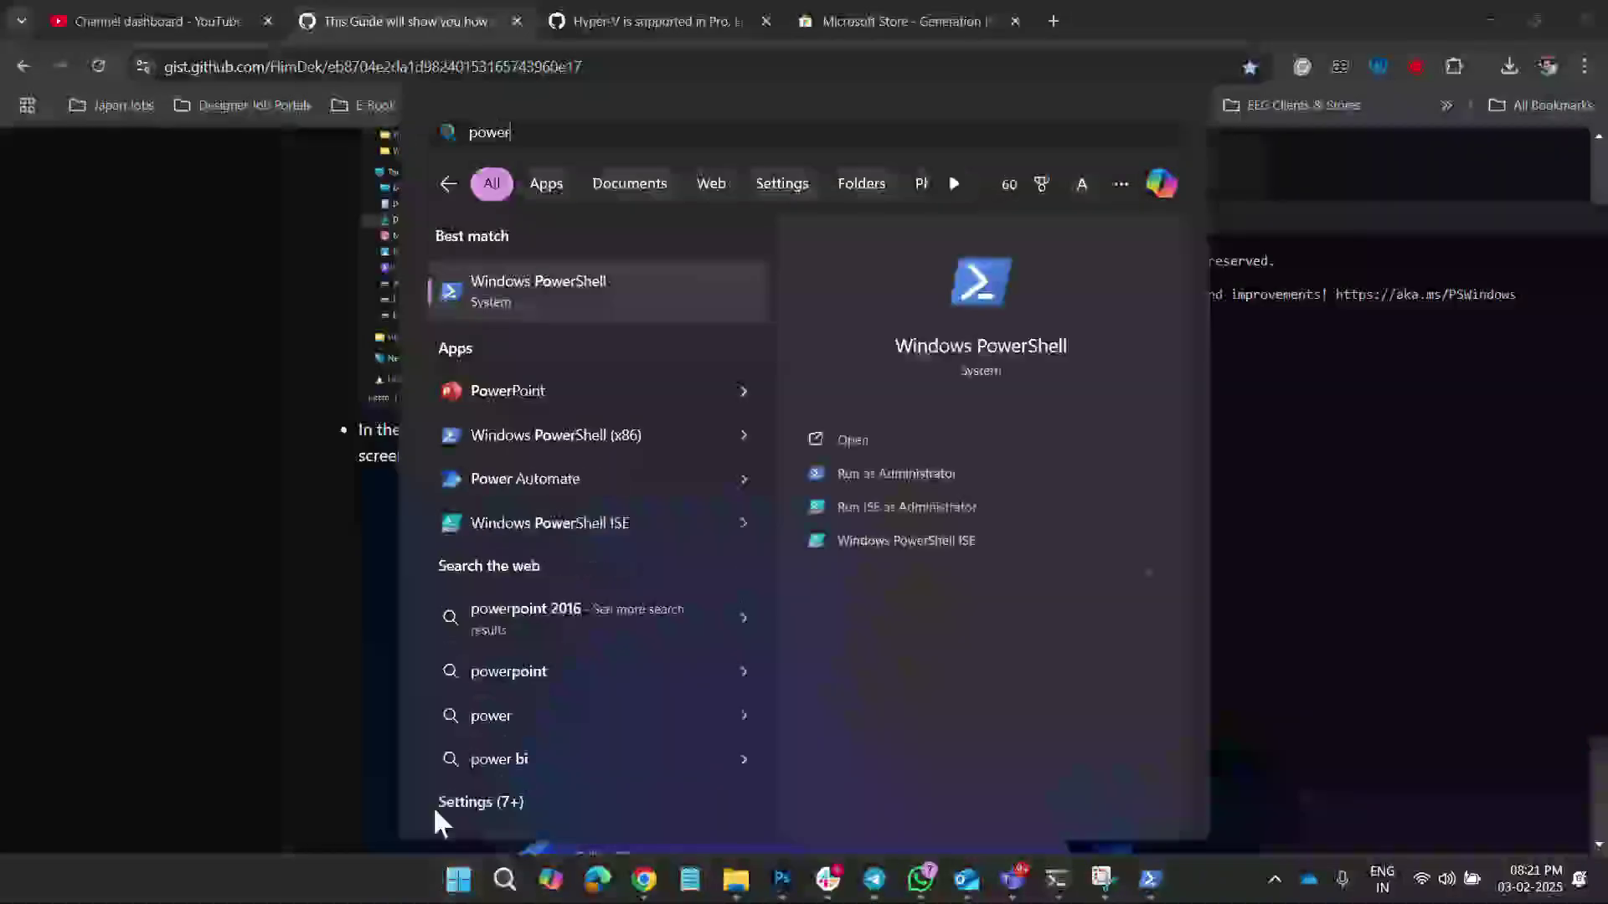
{"action": "right_click", "coordinate": [695, 260]}
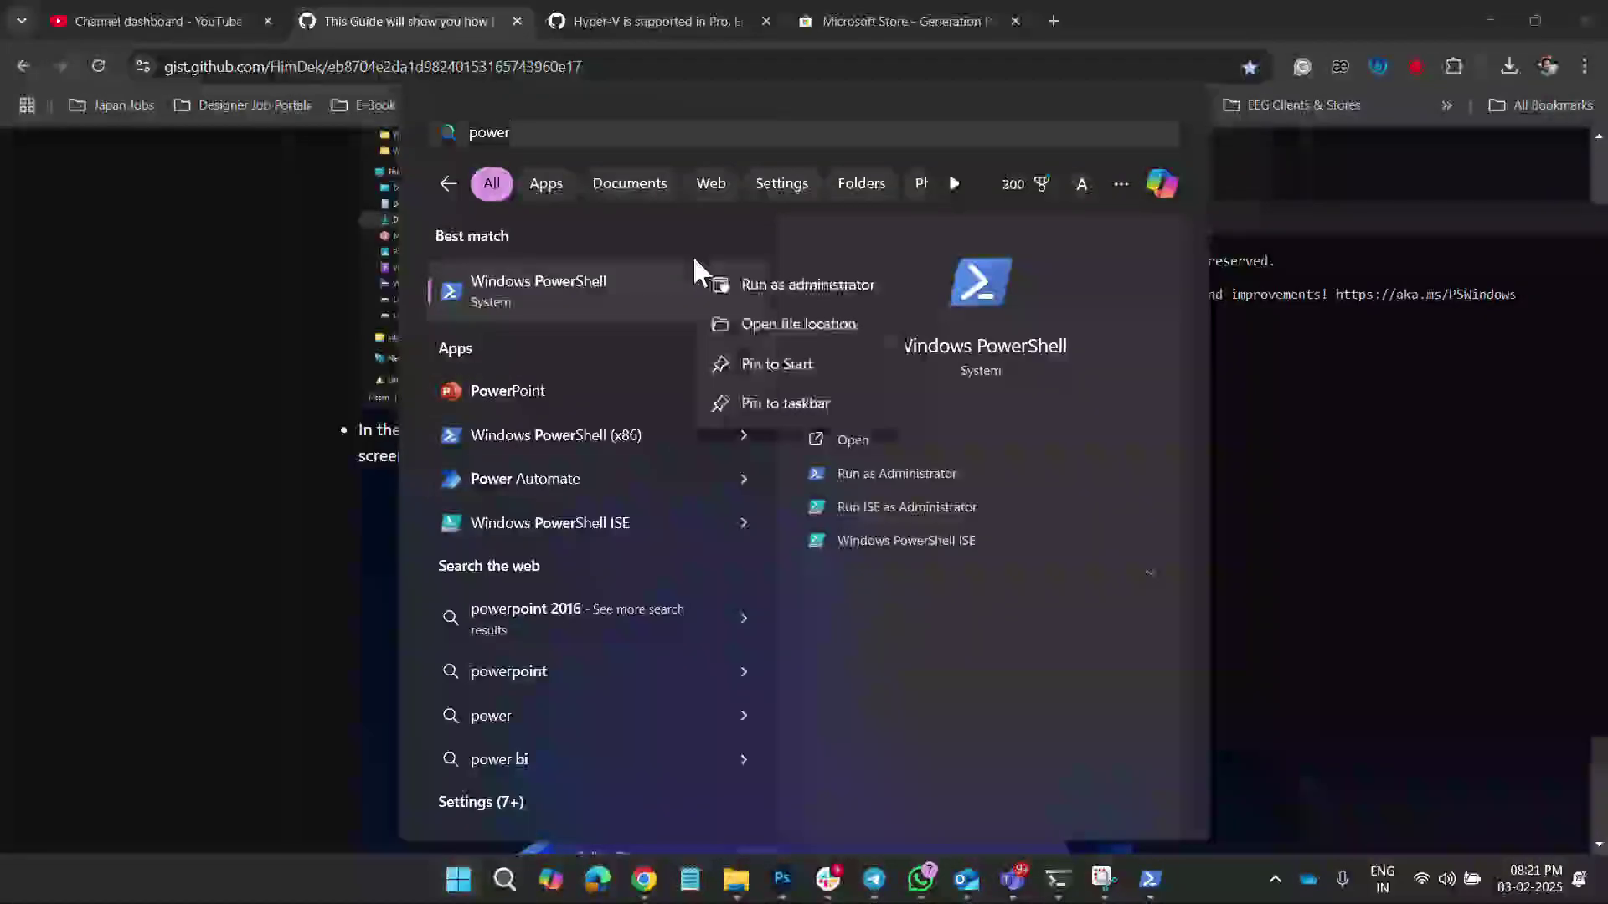
{"action": "left_click", "coordinate": [794, 284]}
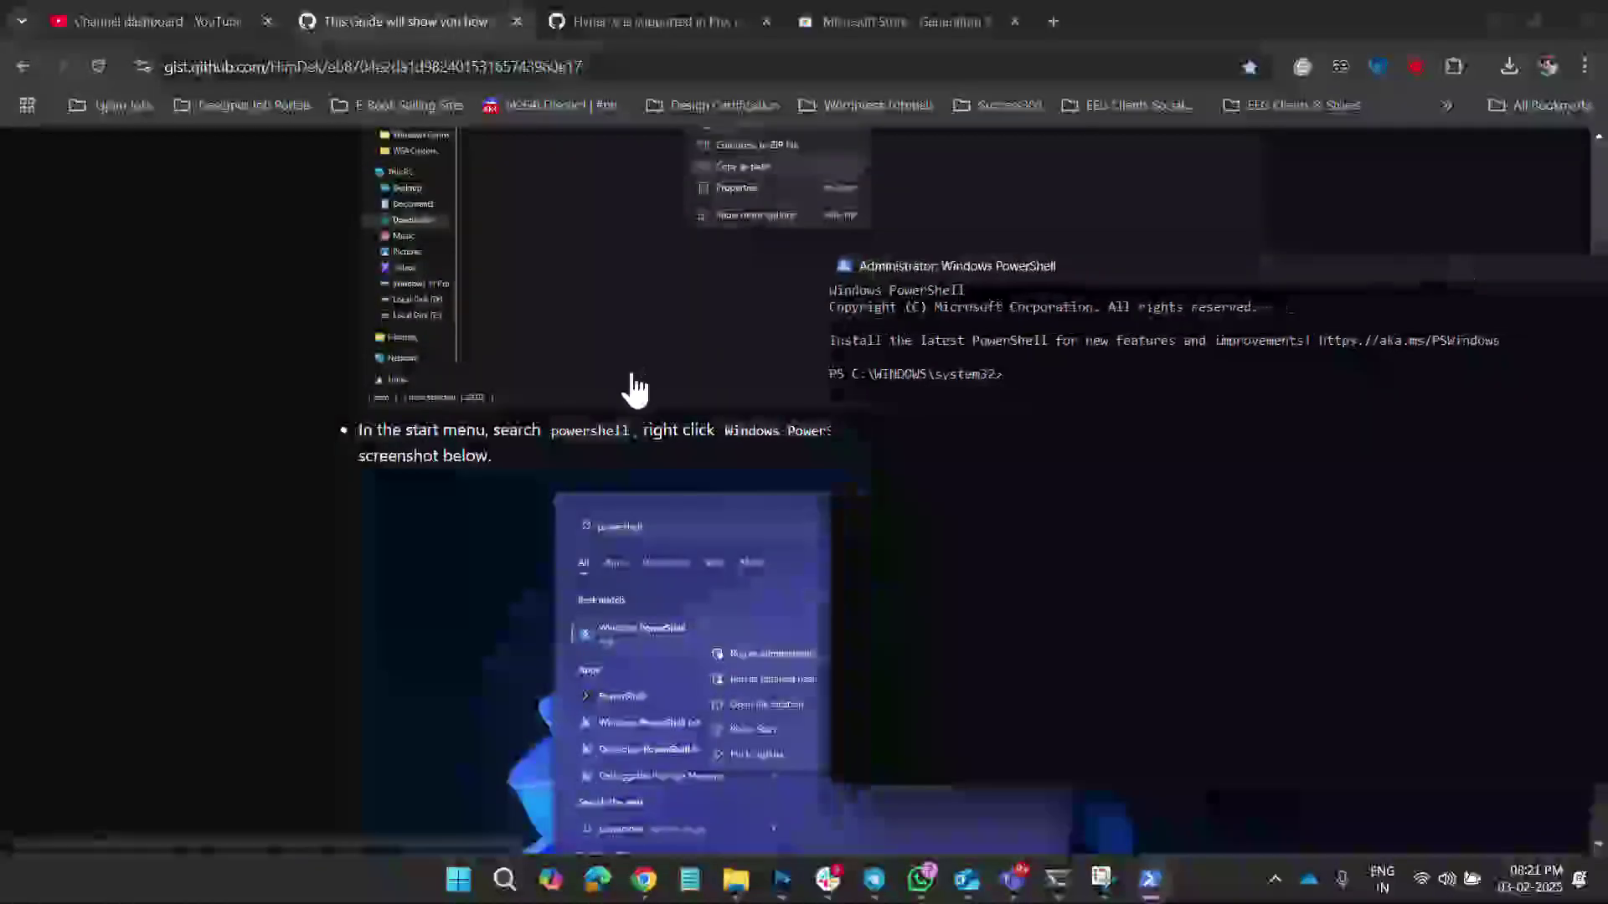
- Enter Add-AppxPackage followed by the copied msixbundle path from clipboard history
{"action": "left_click_drag", "start_coordinate": [1152, 276], "coordinate": [1391, 335]}
{"action": "scroll", "coordinate": [514, 361], "scroll_direction": "down", "scroll_amount": 5}
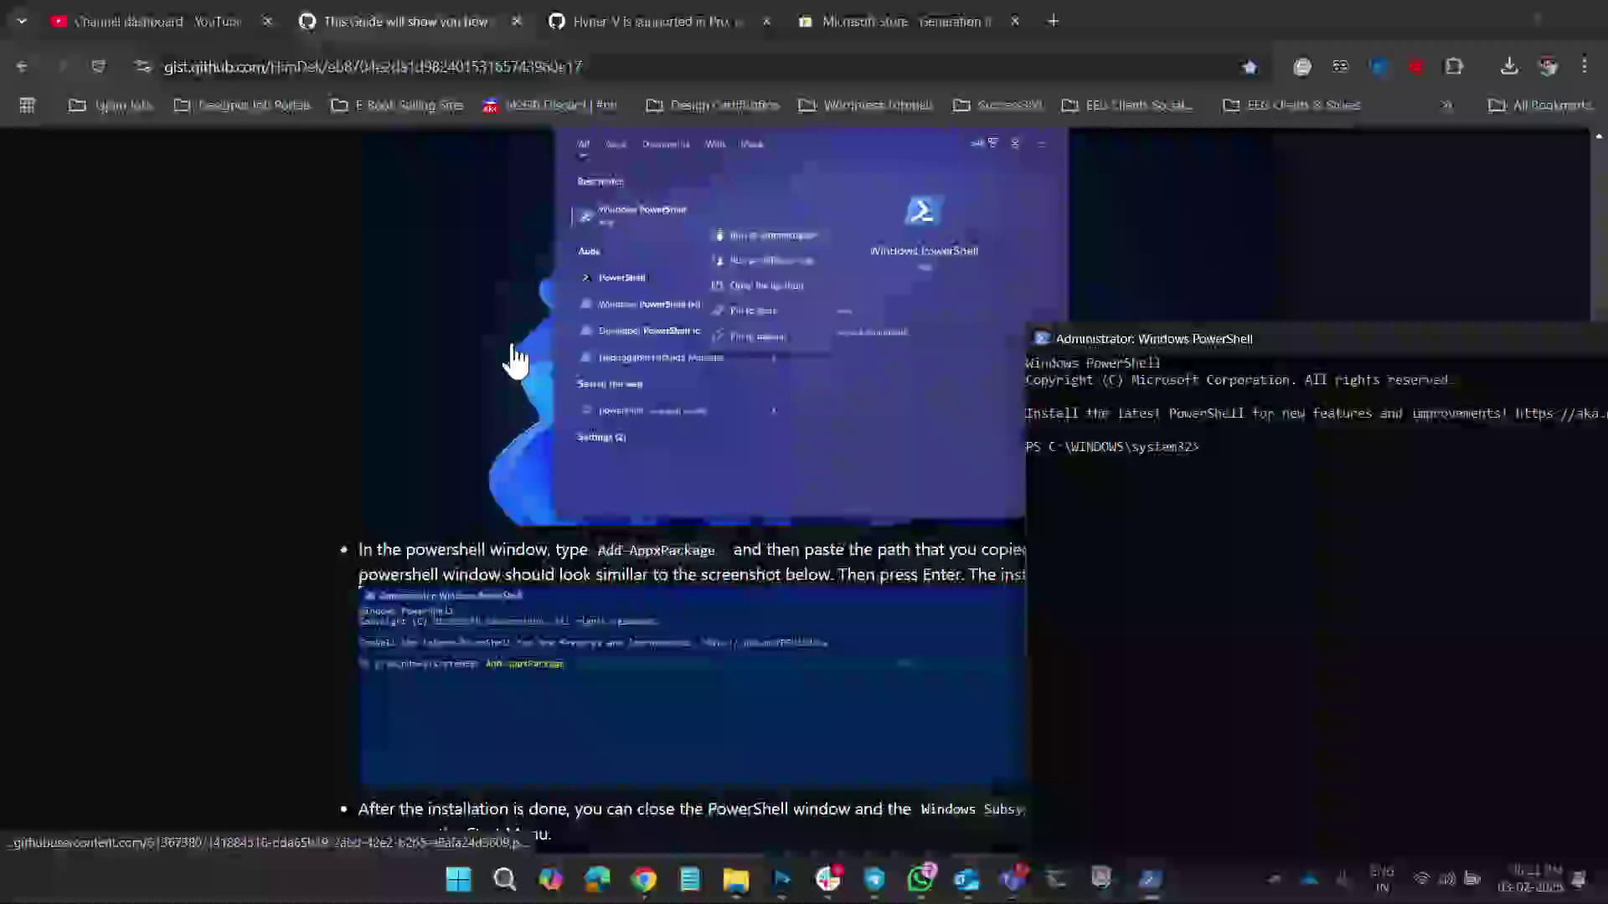
{"action": "scroll", "coordinate": [515, 360], "scroll_direction": "down", "scroll_amount": 4}
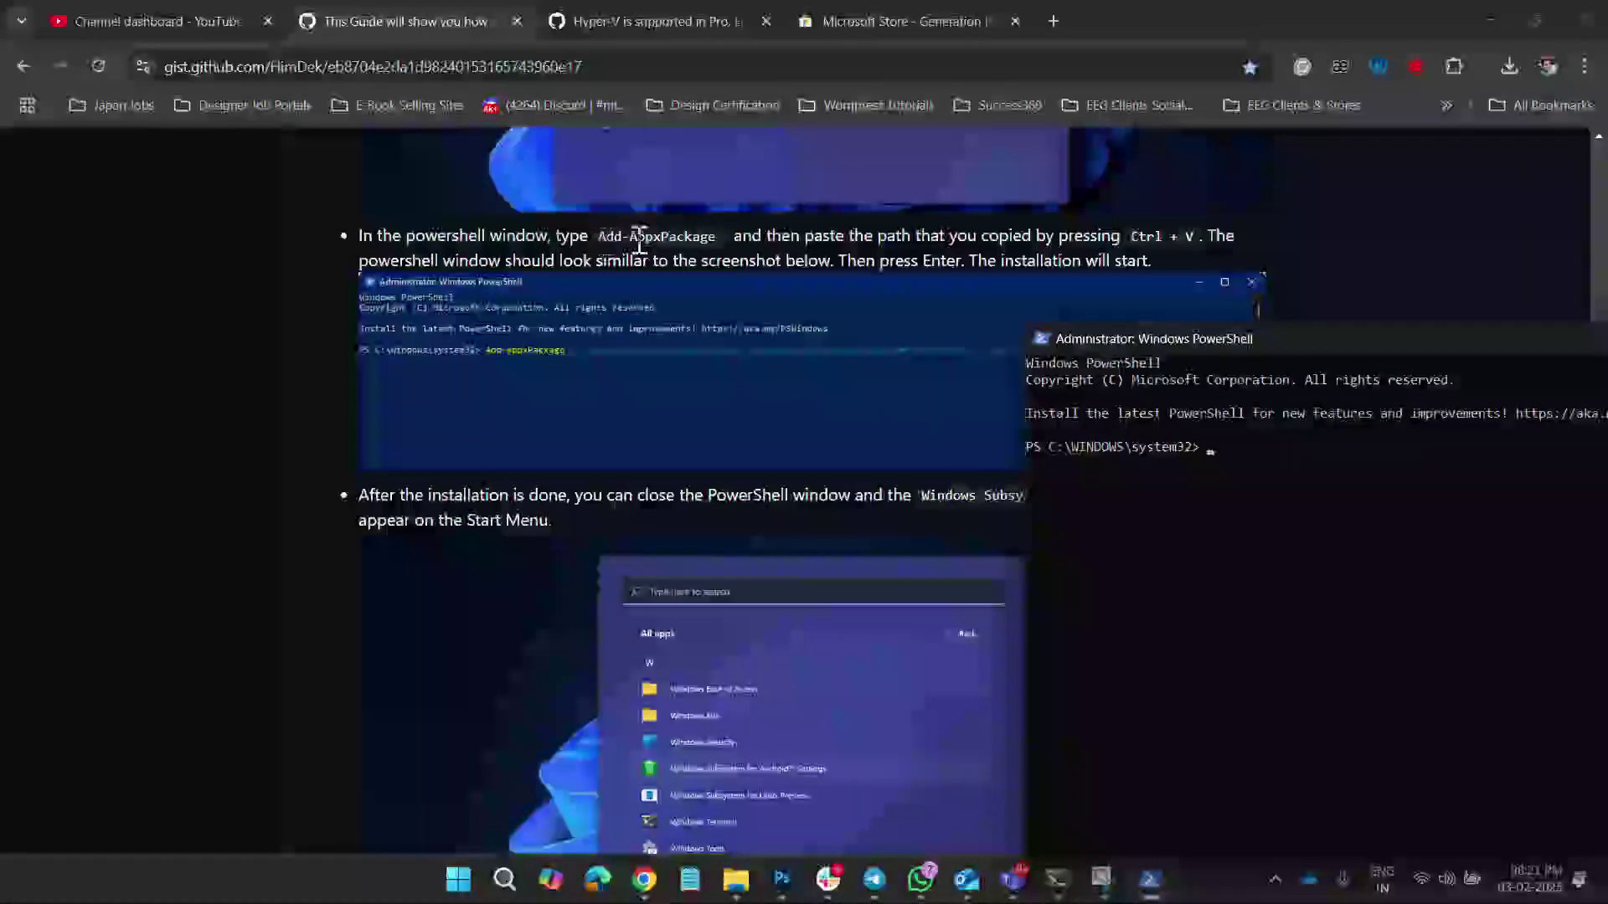
{"action": "left_click", "coordinate": [1211, 451]}
{"action": "type", "text": "Add"}
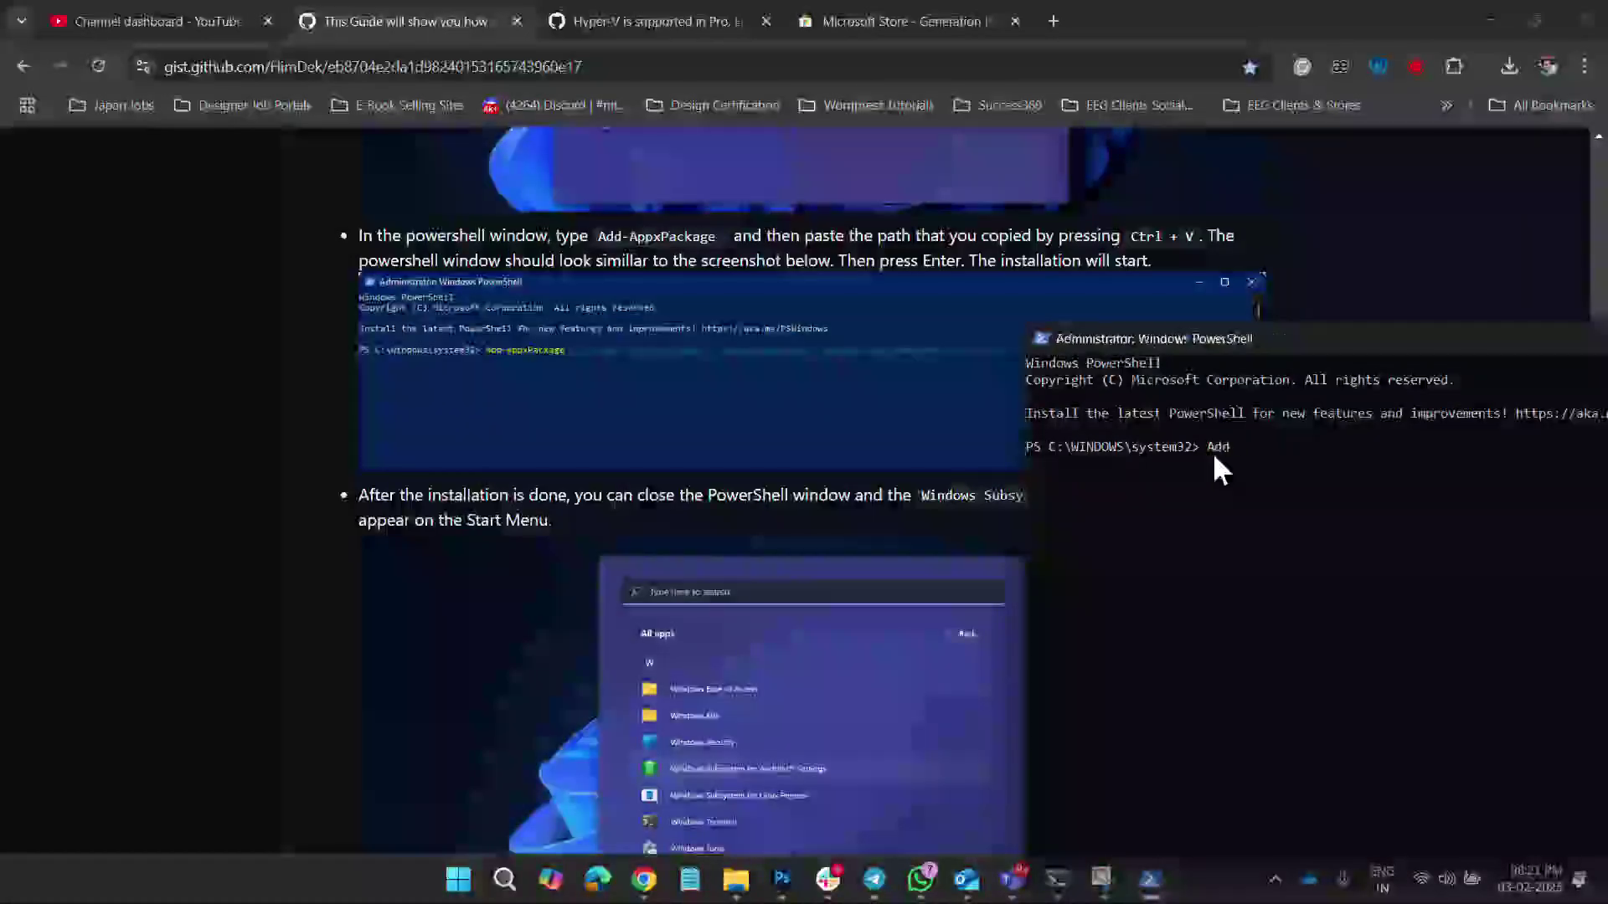
{"action": "type", "text": "-AppxPackage"}
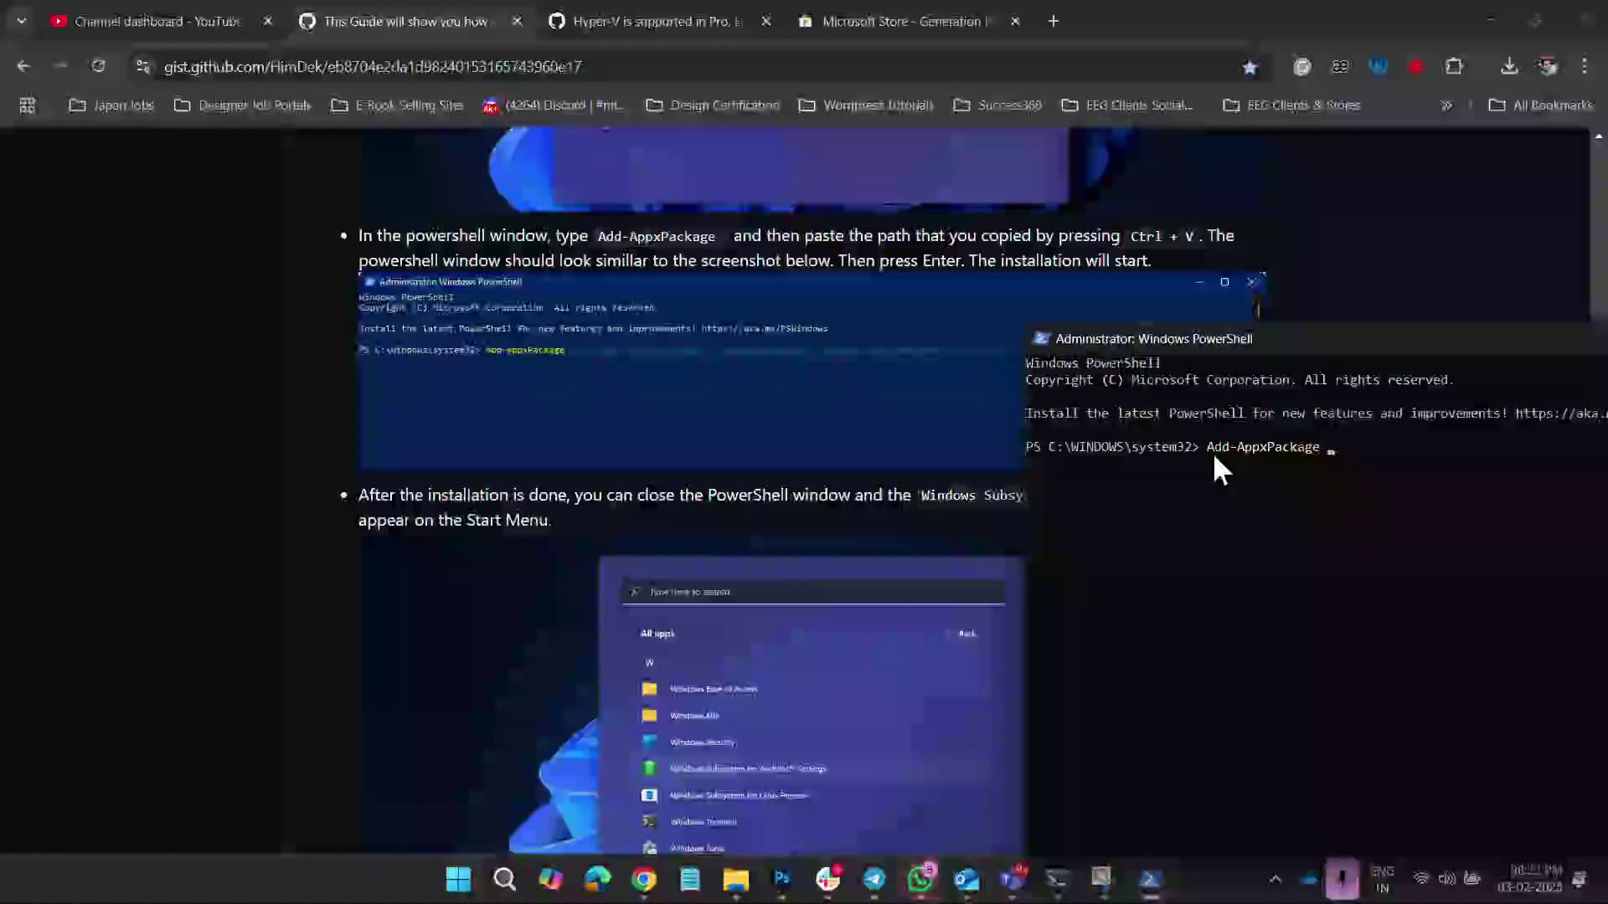
{"action": "key", "text": "super+v"}
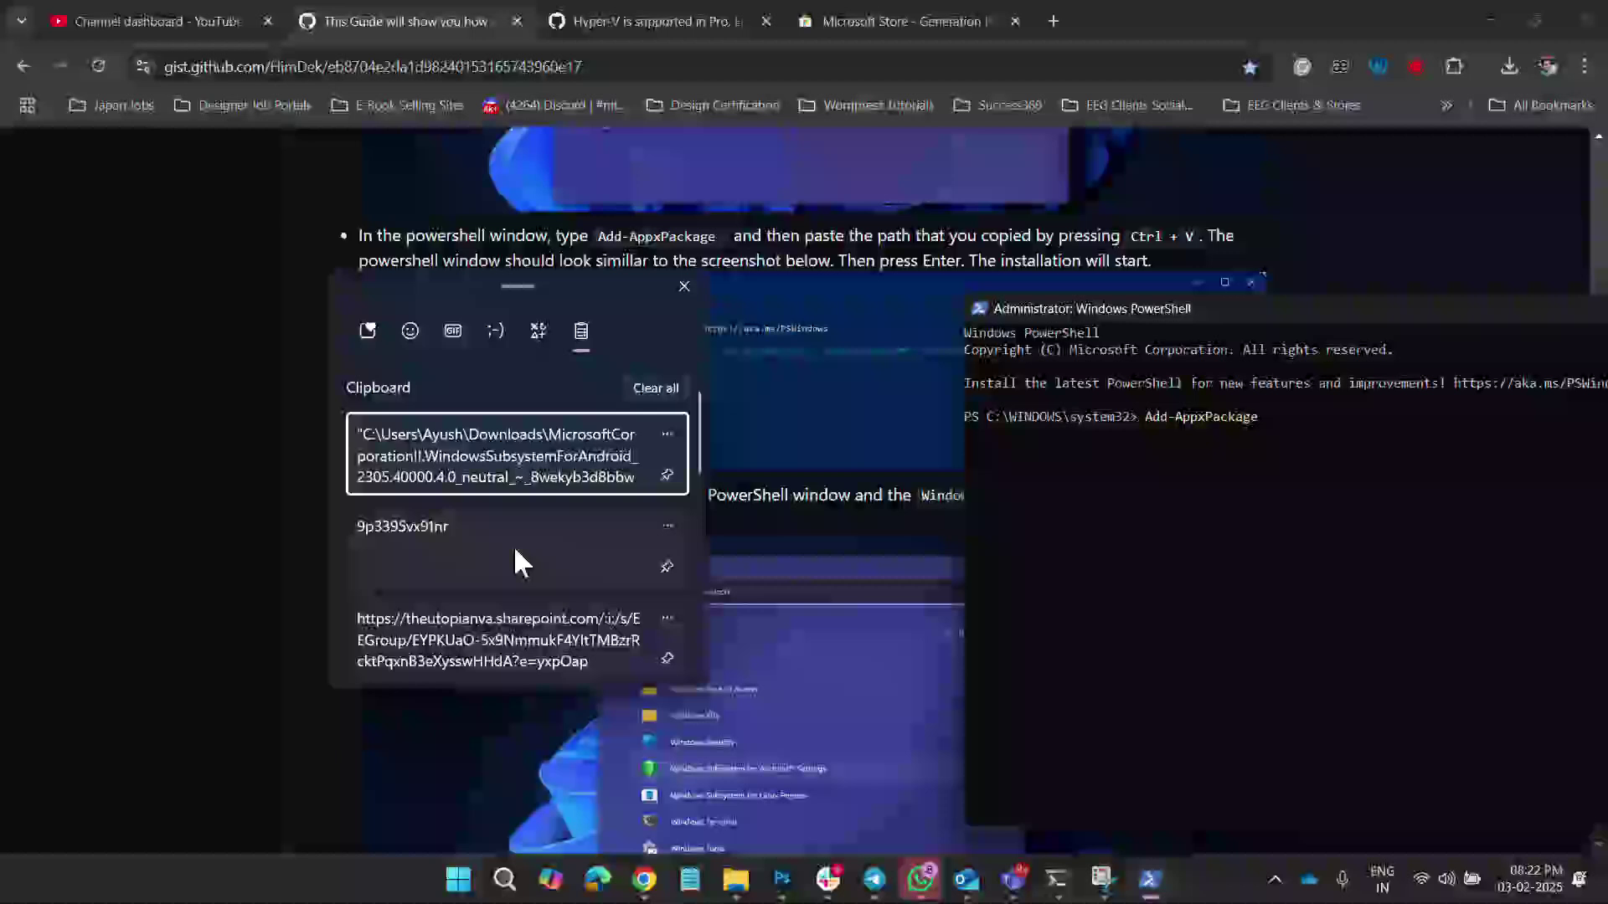
{"action": "left_click", "coordinate": [552, 473]}
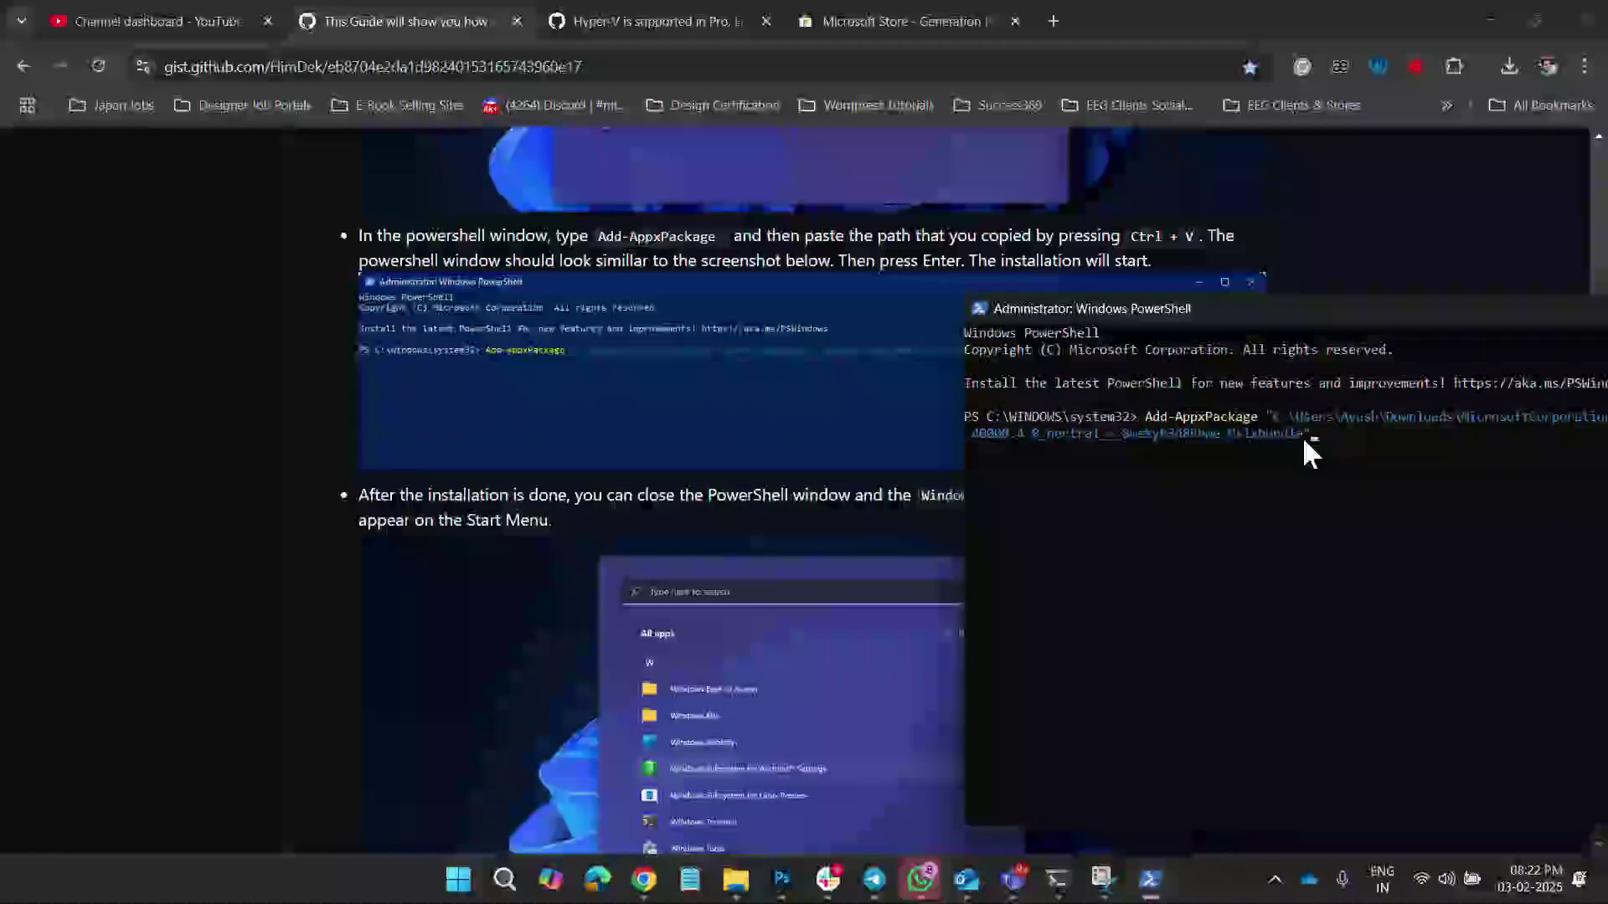
- Run the install command and highlight the 'higher version already installed' error
{"action": "scroll", "coordinate": [941, 467], "scroll_direction": "down", "scroll_amount": 5}
{"action": "left_click_drag", "start_coordinate": [1524, 279], "coordinate": [821, 278]}
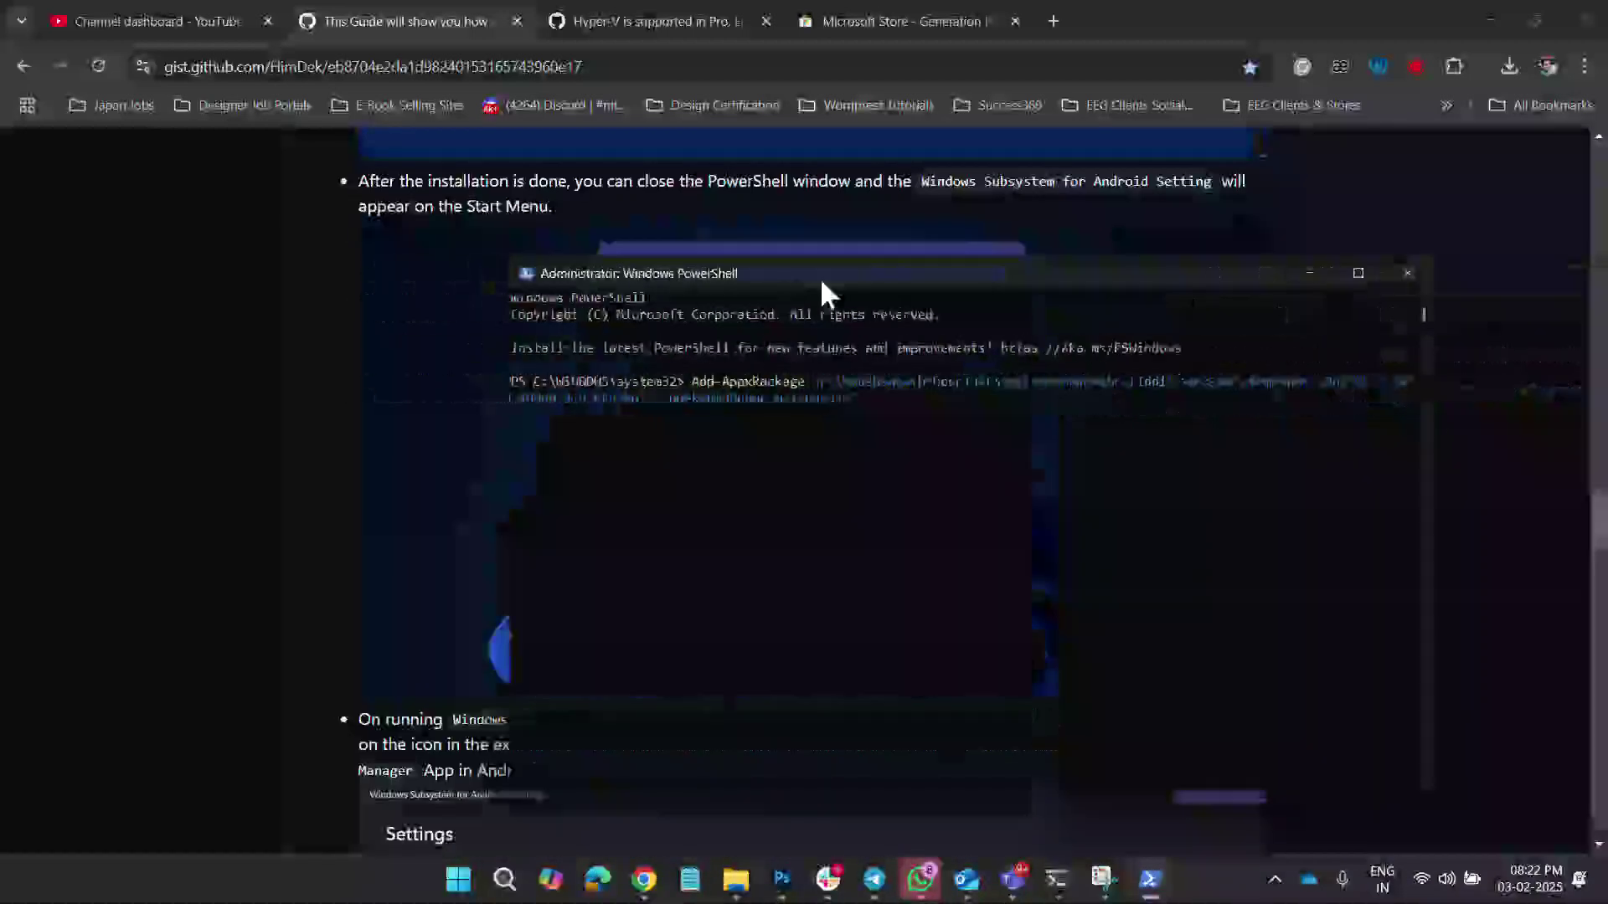
{"action": "scroll", "coordinate": [930, 231], "scroll_direction": "up", "scroll_amount": 5}
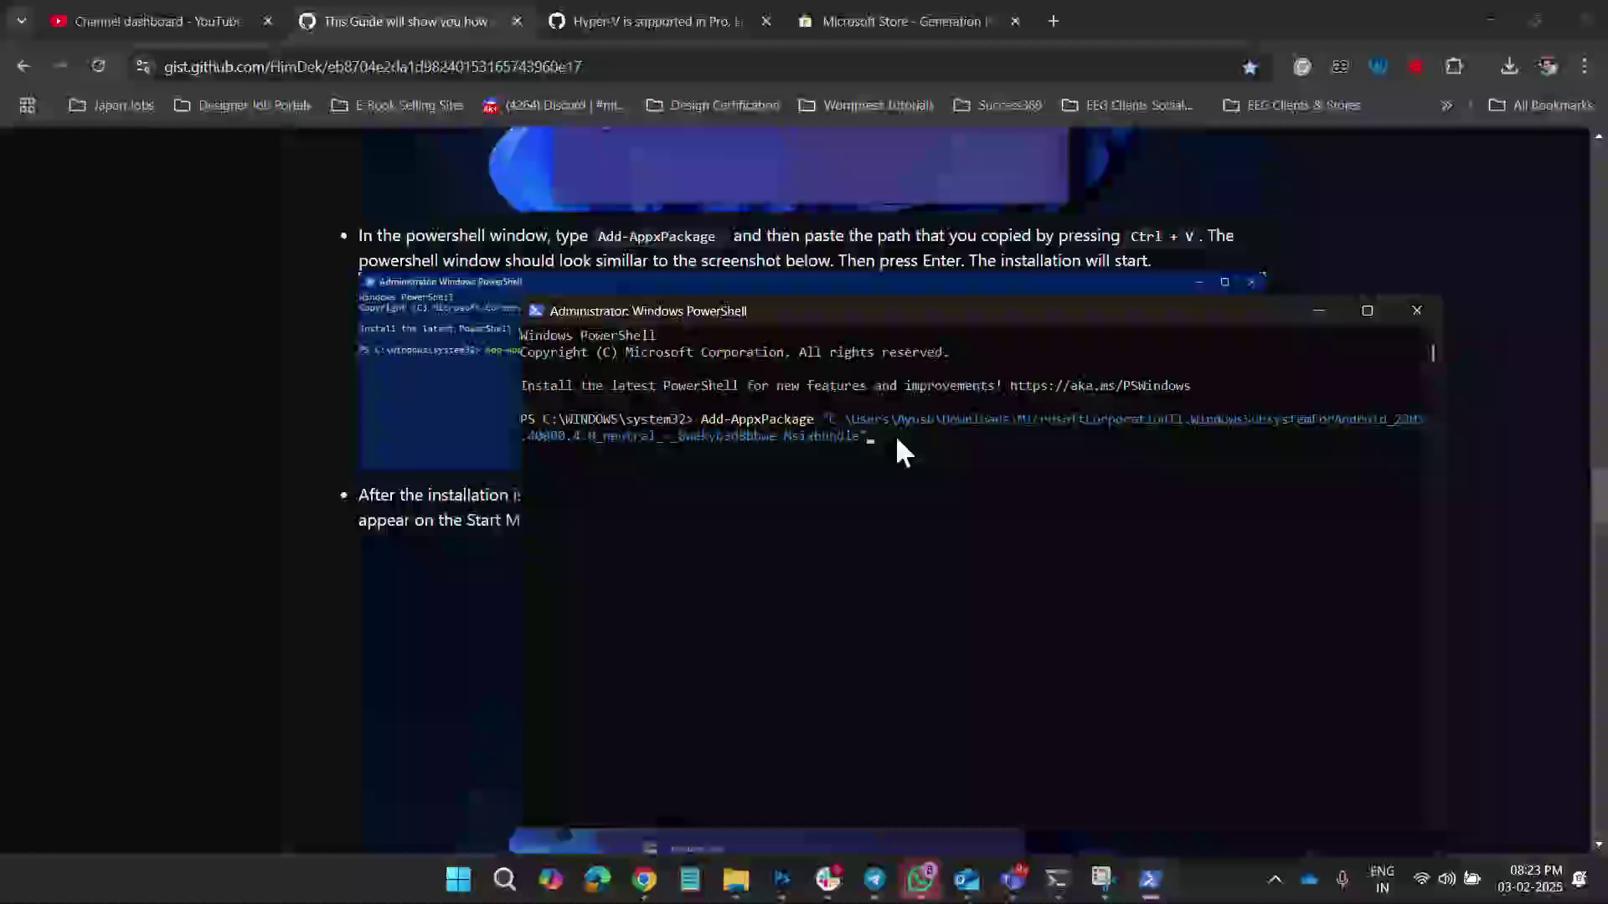
{"action": "key", "text": "Return"}
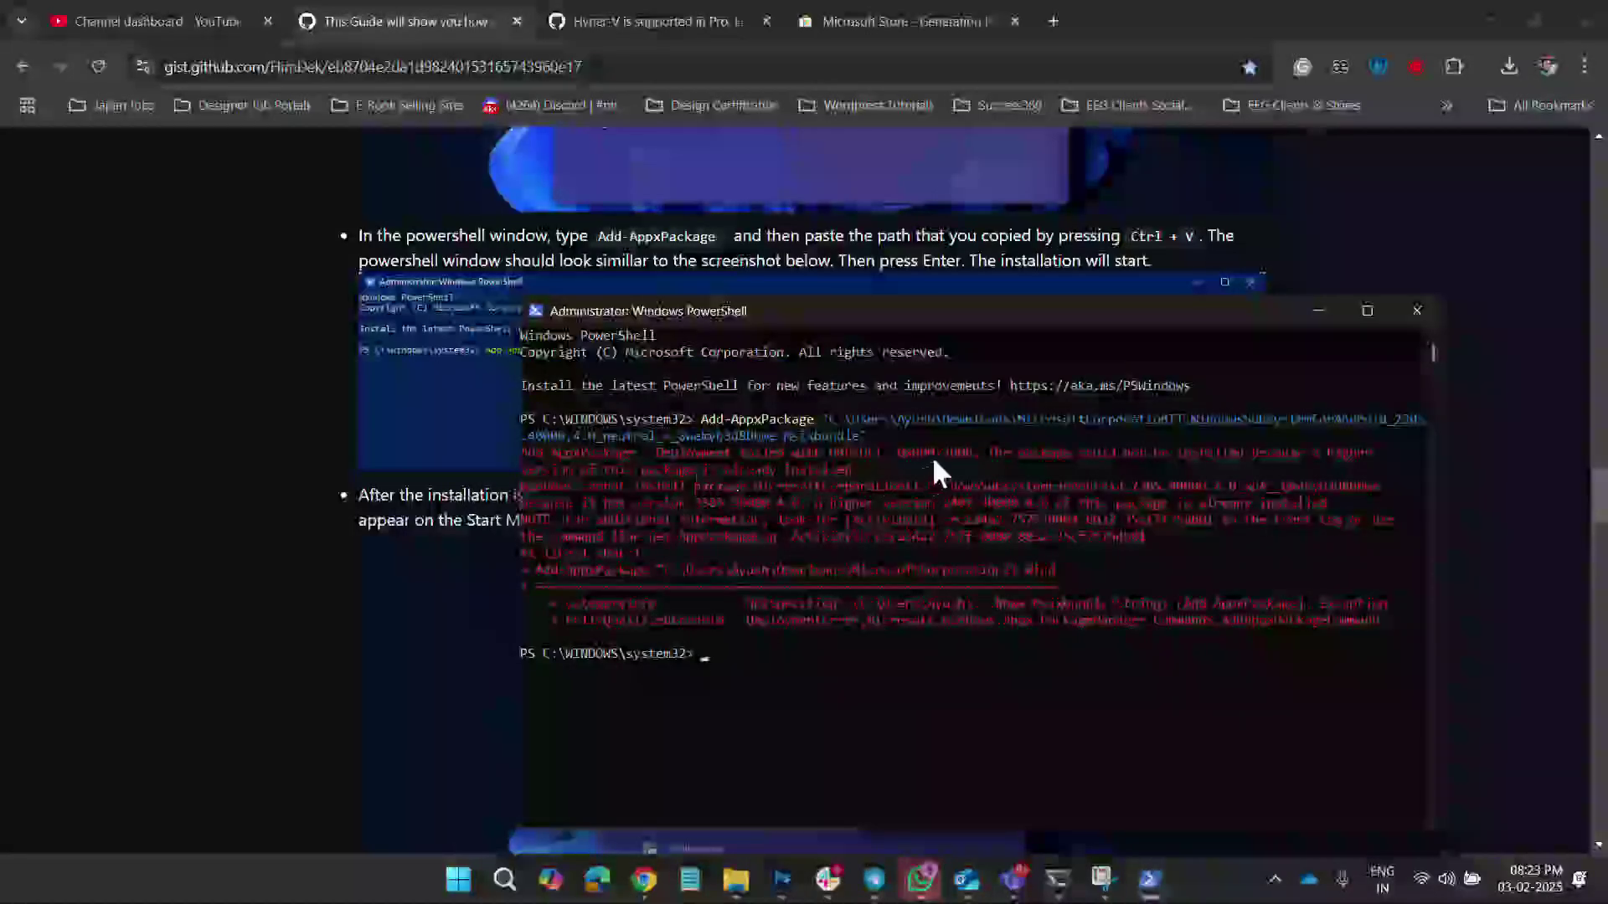
{"action": "left_click_drag", "start_coordinate": [988, 452], "coordinate": [854, 467]}
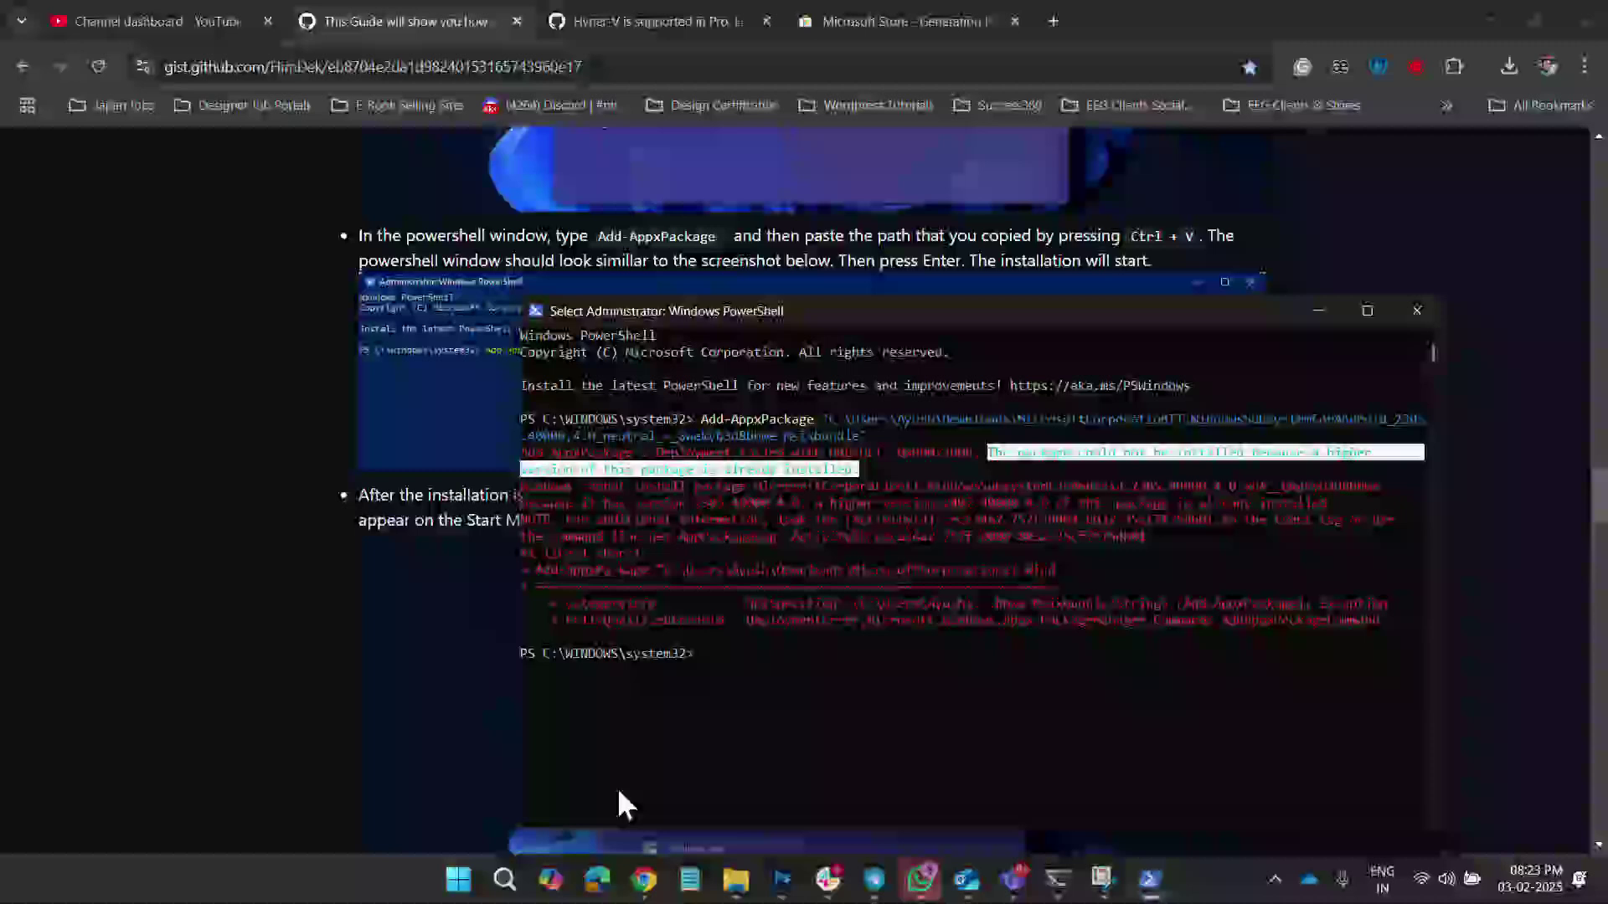
- Start installing the Windows Subsystem for Android MSIXBUNDLE from Downloads in File Explorer
{"action": "left_click", "coordinate": [1319, 311]}
{"action": "scroll", "coordinate": [718, 527], "scroll_direction": "down", "scroll_amount": 1}
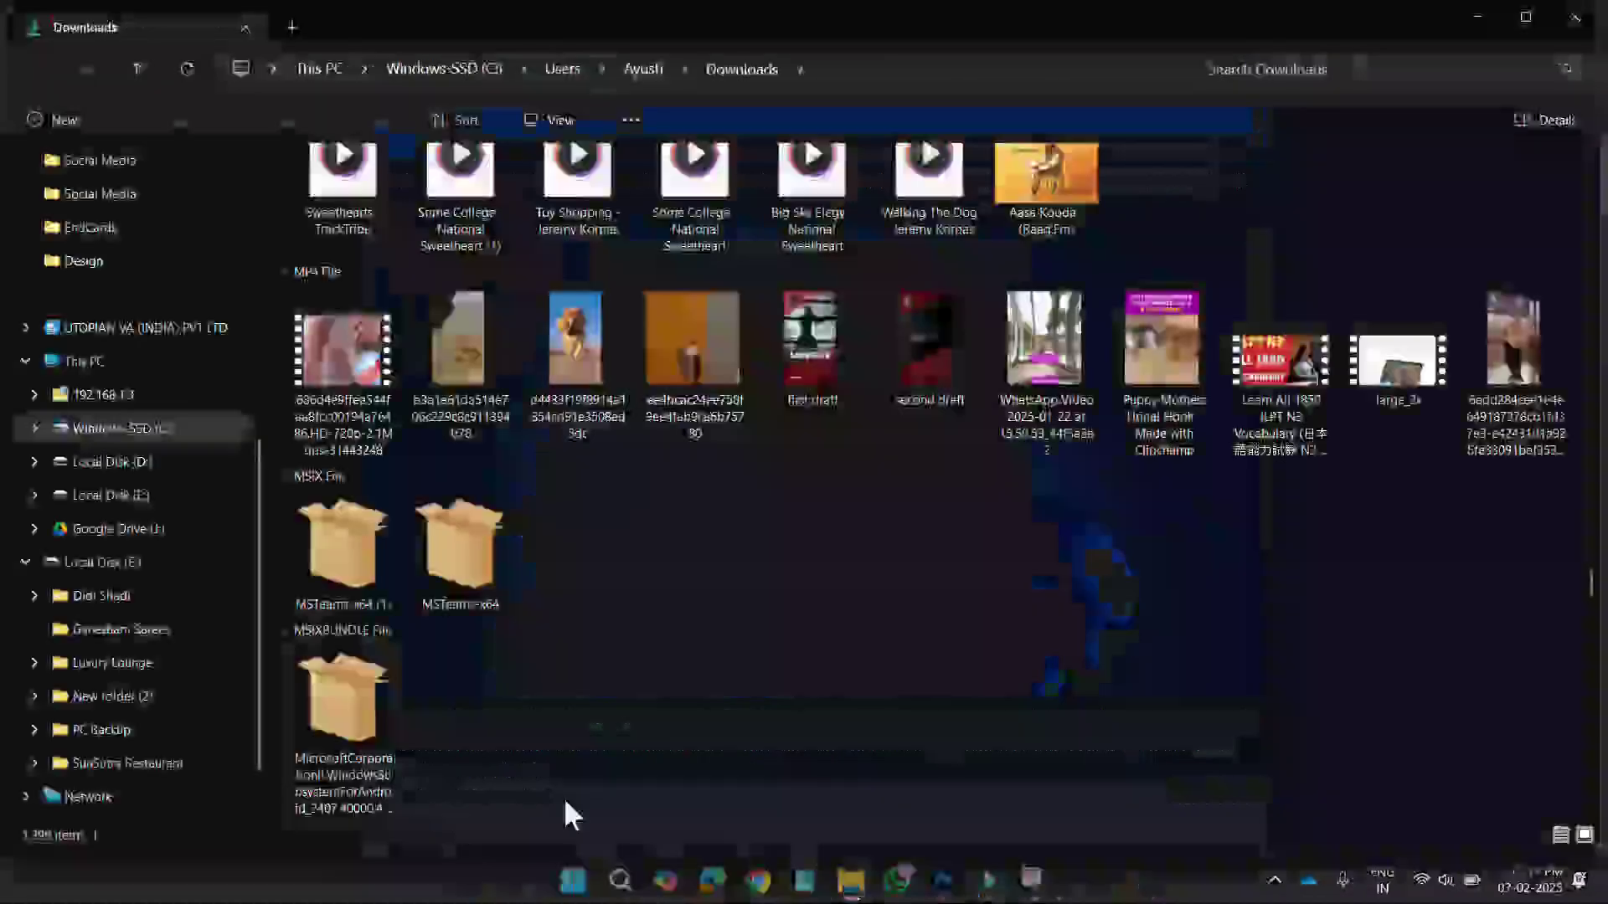
{"action": "left_click", "coordinate": [333, 718]}
{"action": "right_click", "coordinate": [334, 718]}
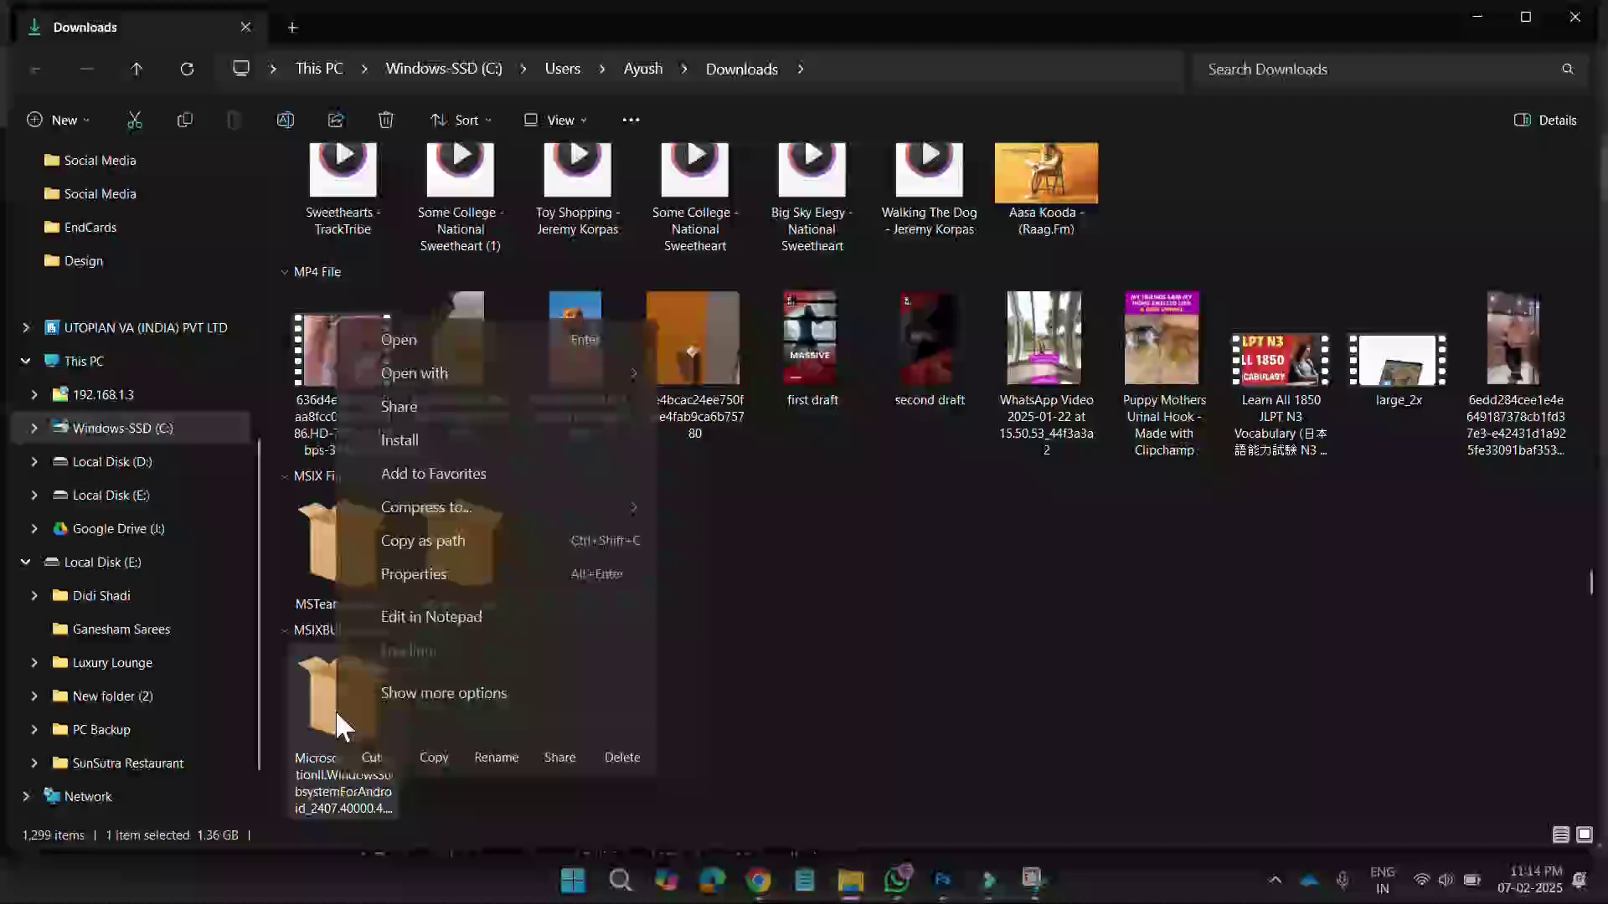
{"action": "left_click", "coordinate": [425, 339]}
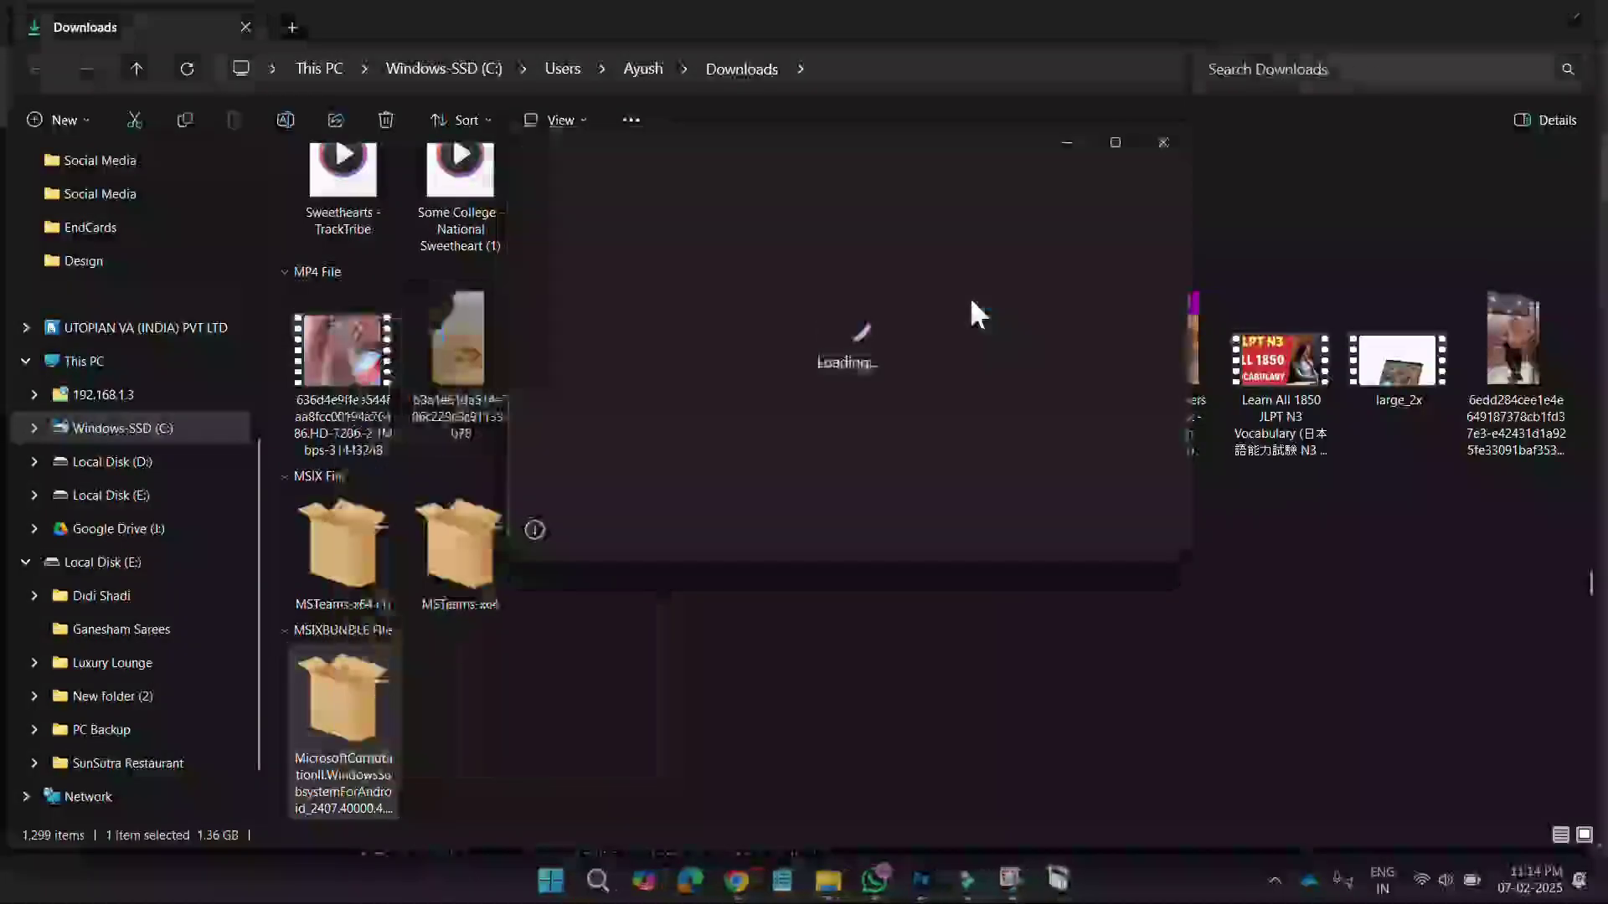
- Reinstall version 2407.40000.4.0, launch it, then close the WSA settings and installer
{"action": "left_click", "coordinate": [1478, 18]}
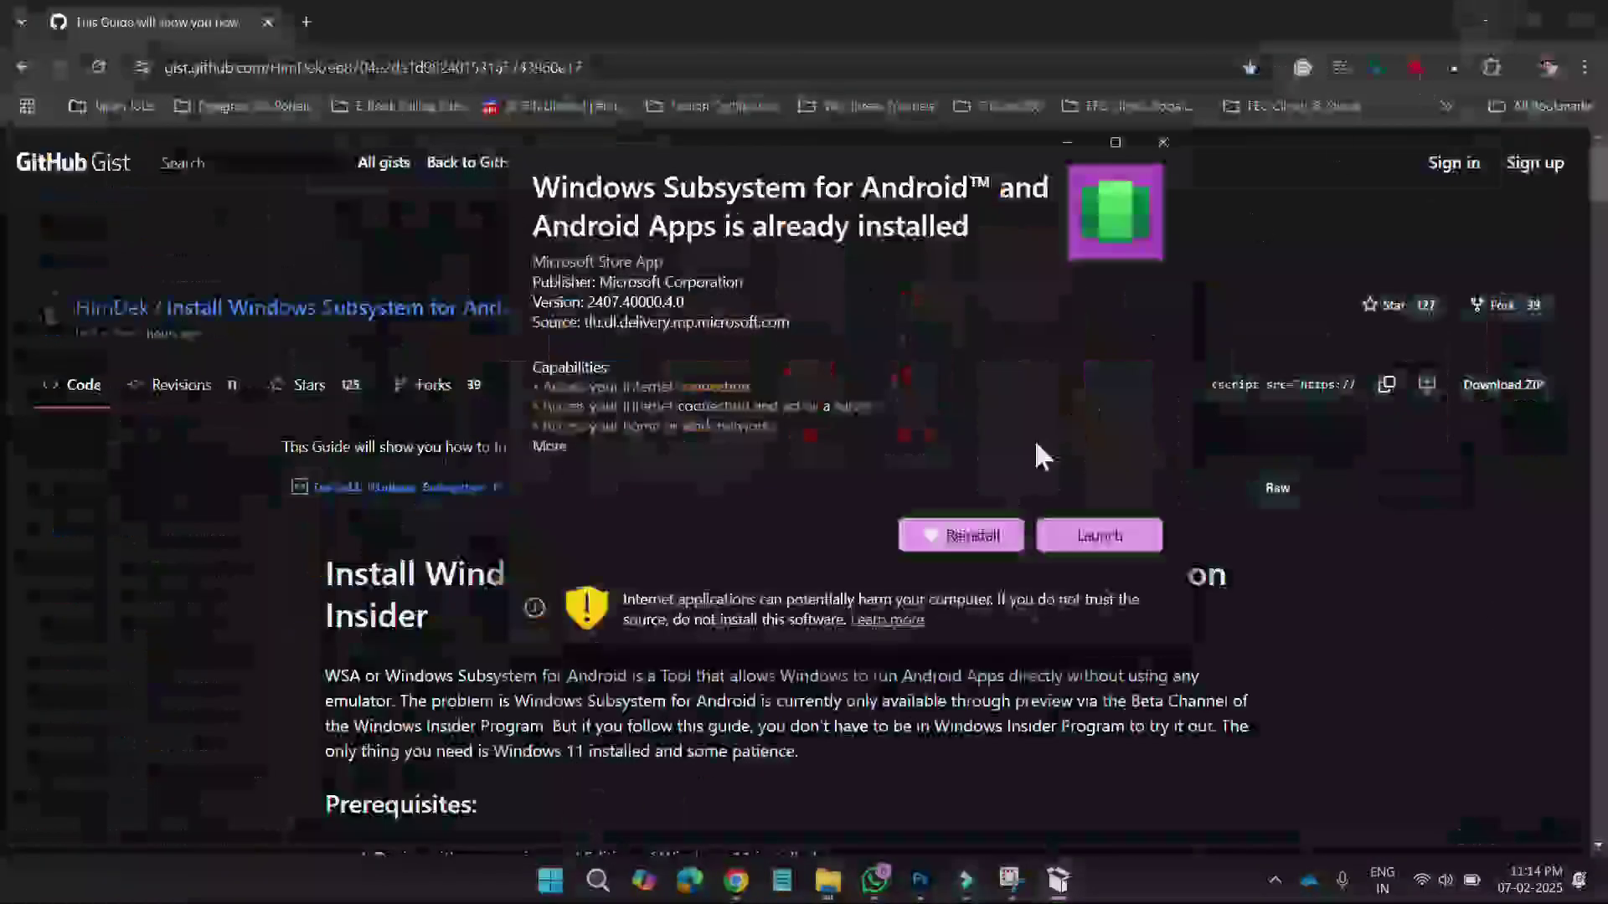
{"action": "left_click", "coordinate": [962, 533]}
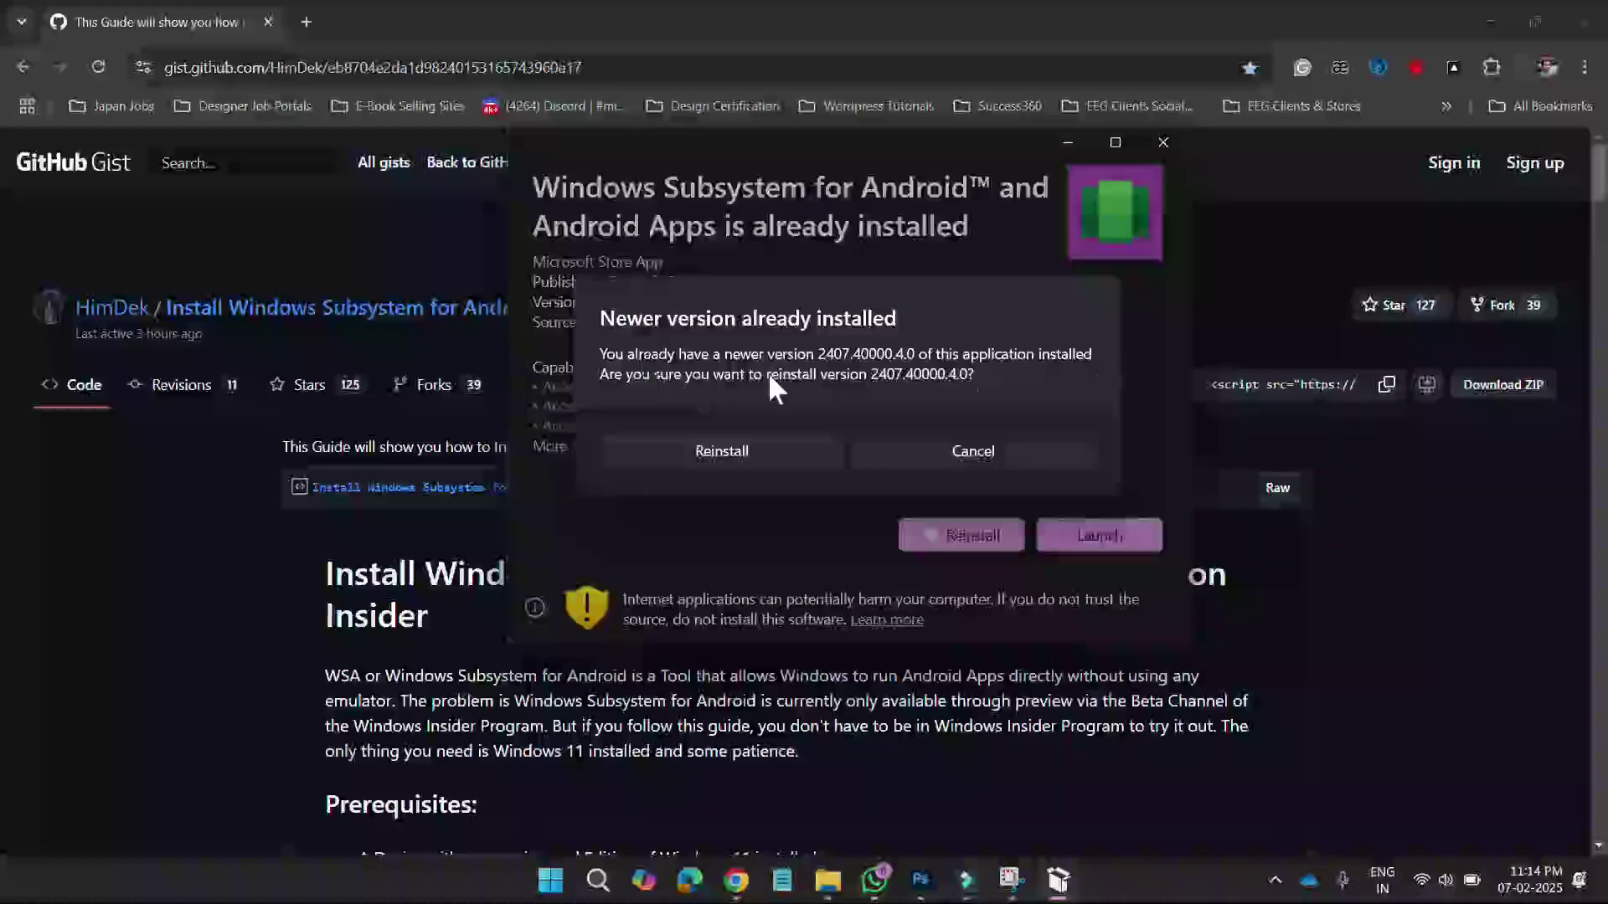
{"action": "left_click", "coordinate": [755, 456]}
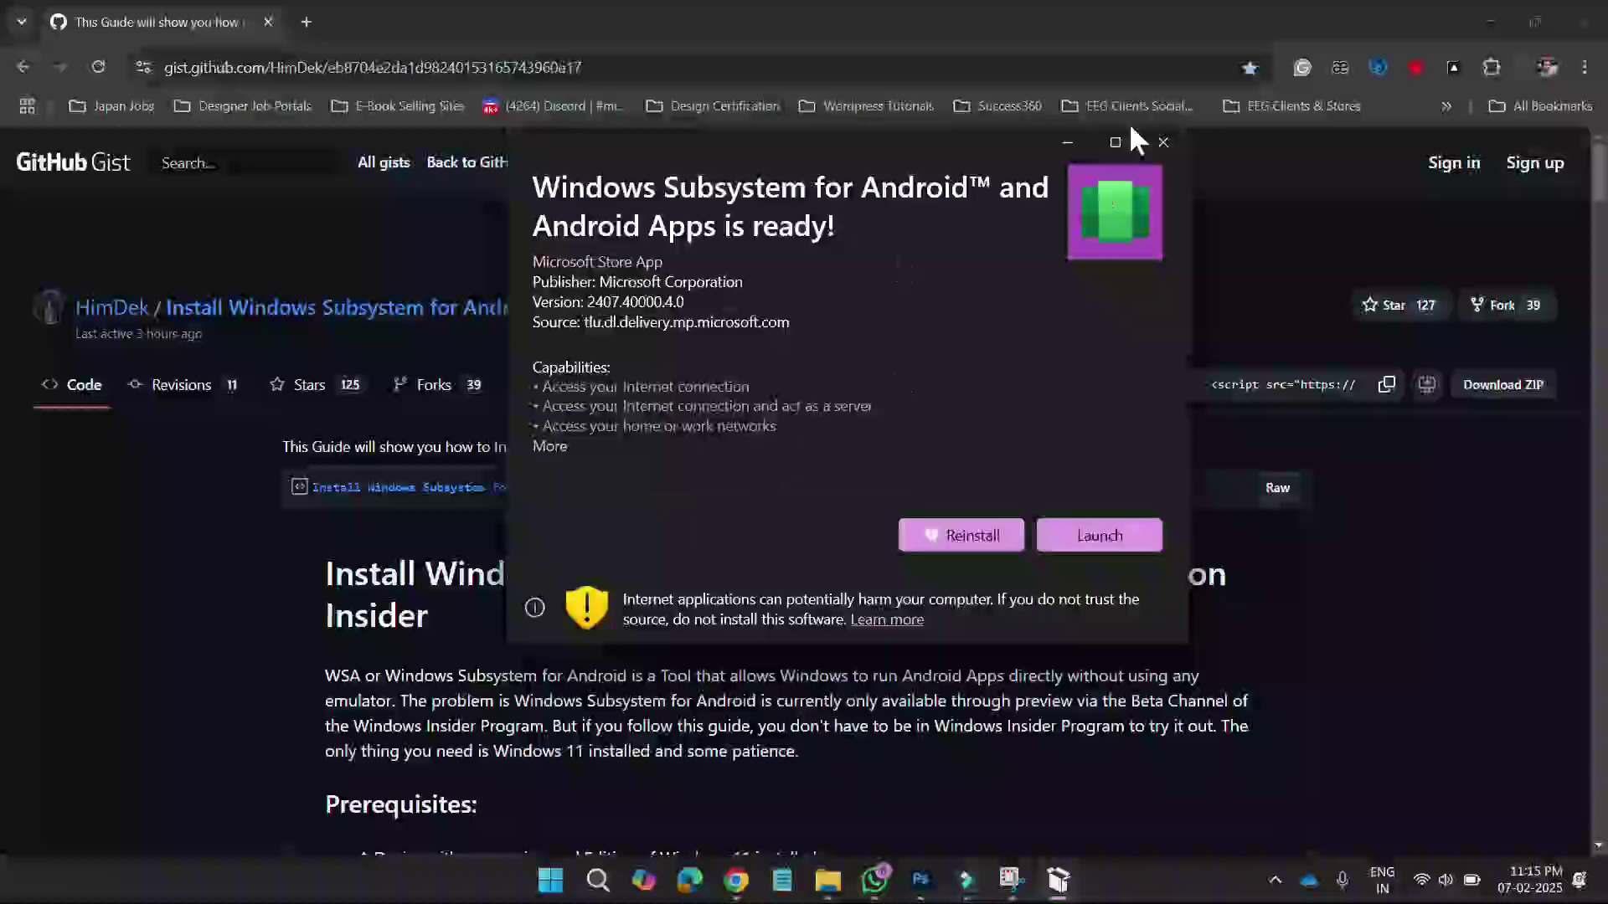
{"action": "left_click", "coordinate": [1110, 536]}
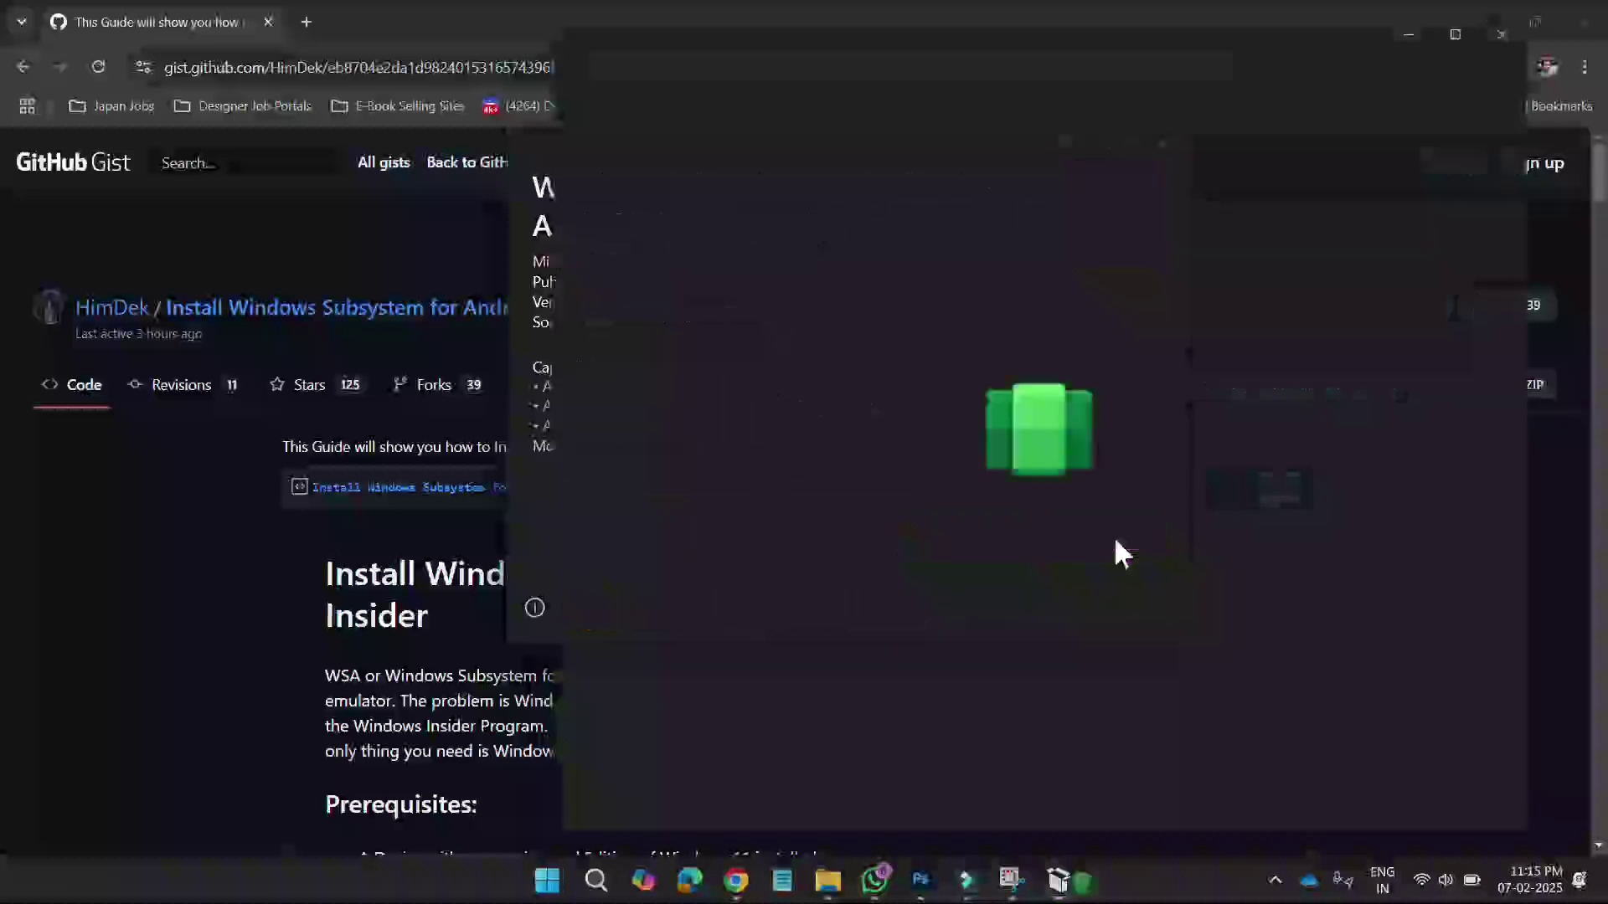
{"action": "left_click", "coordinate": [1513, 27]}
{"action": "left_click", "coordinate": [1164, 144]}
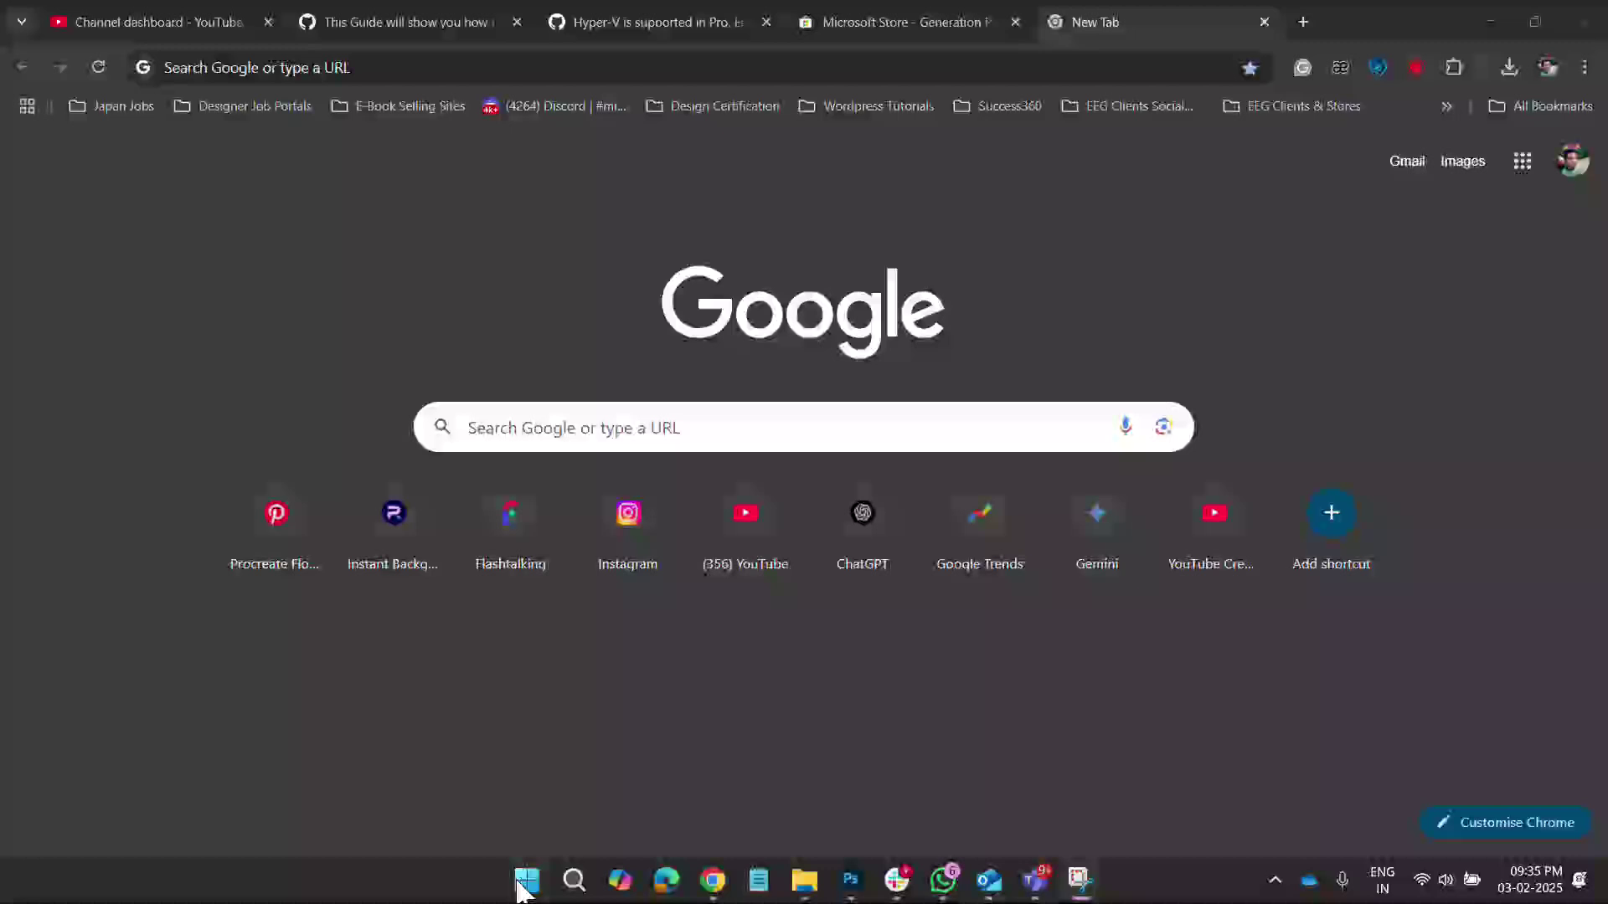
- Launch Microsoft Store by searching 'stor' from Start
{"action": "left_click", "coordinate": [526, 879]}
{"action": "type", "text": "stor"}
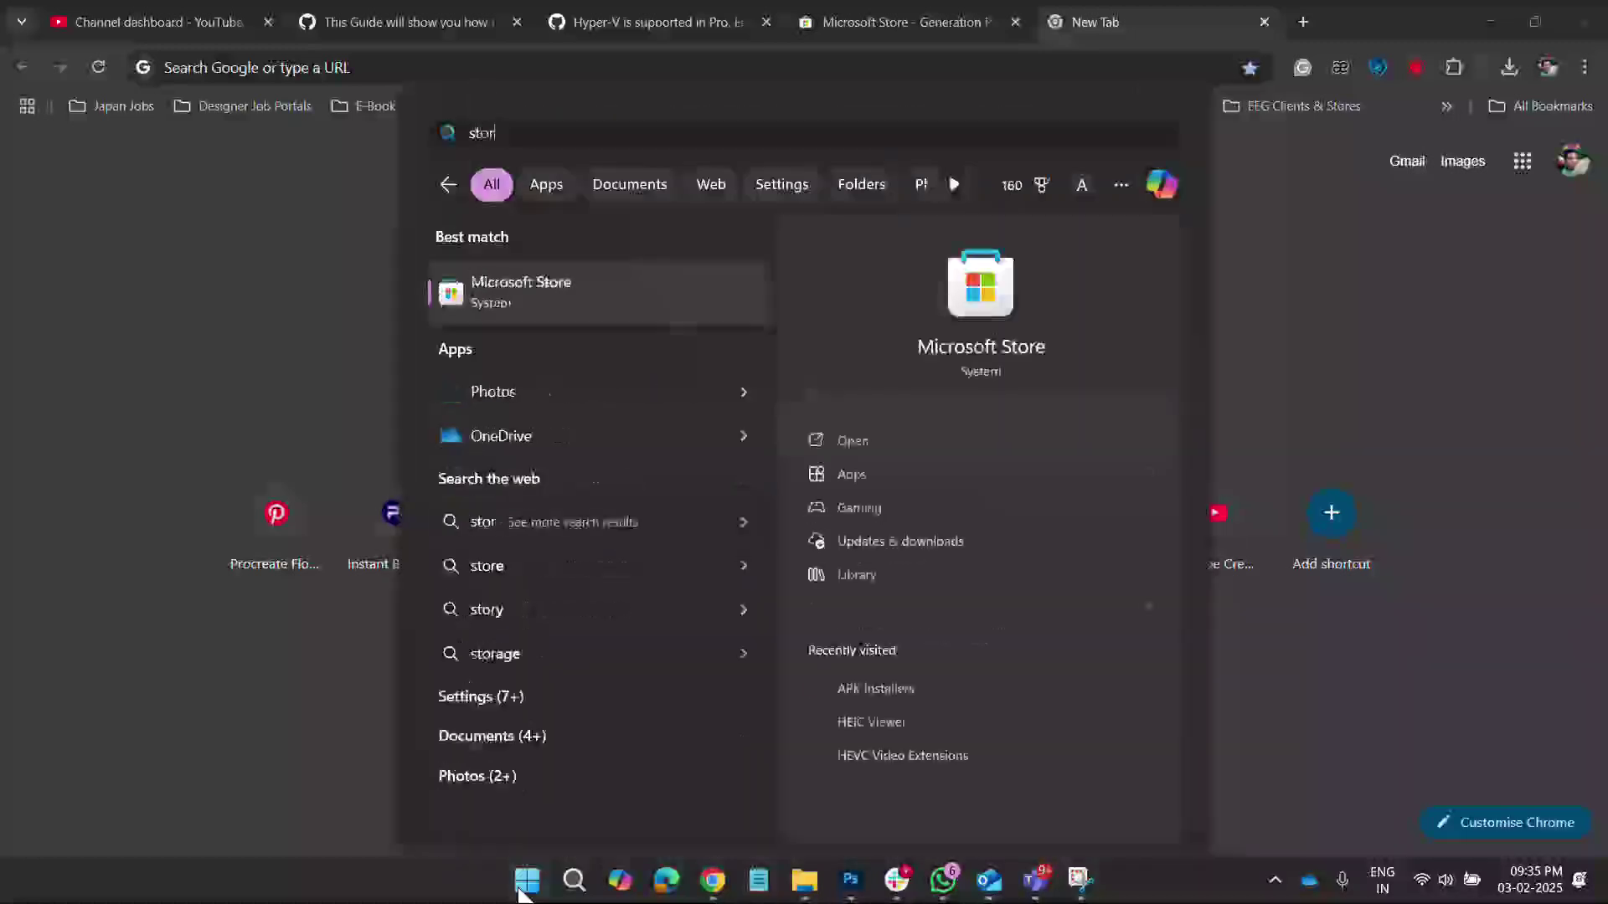
{"action": "key", "text": "Return"}
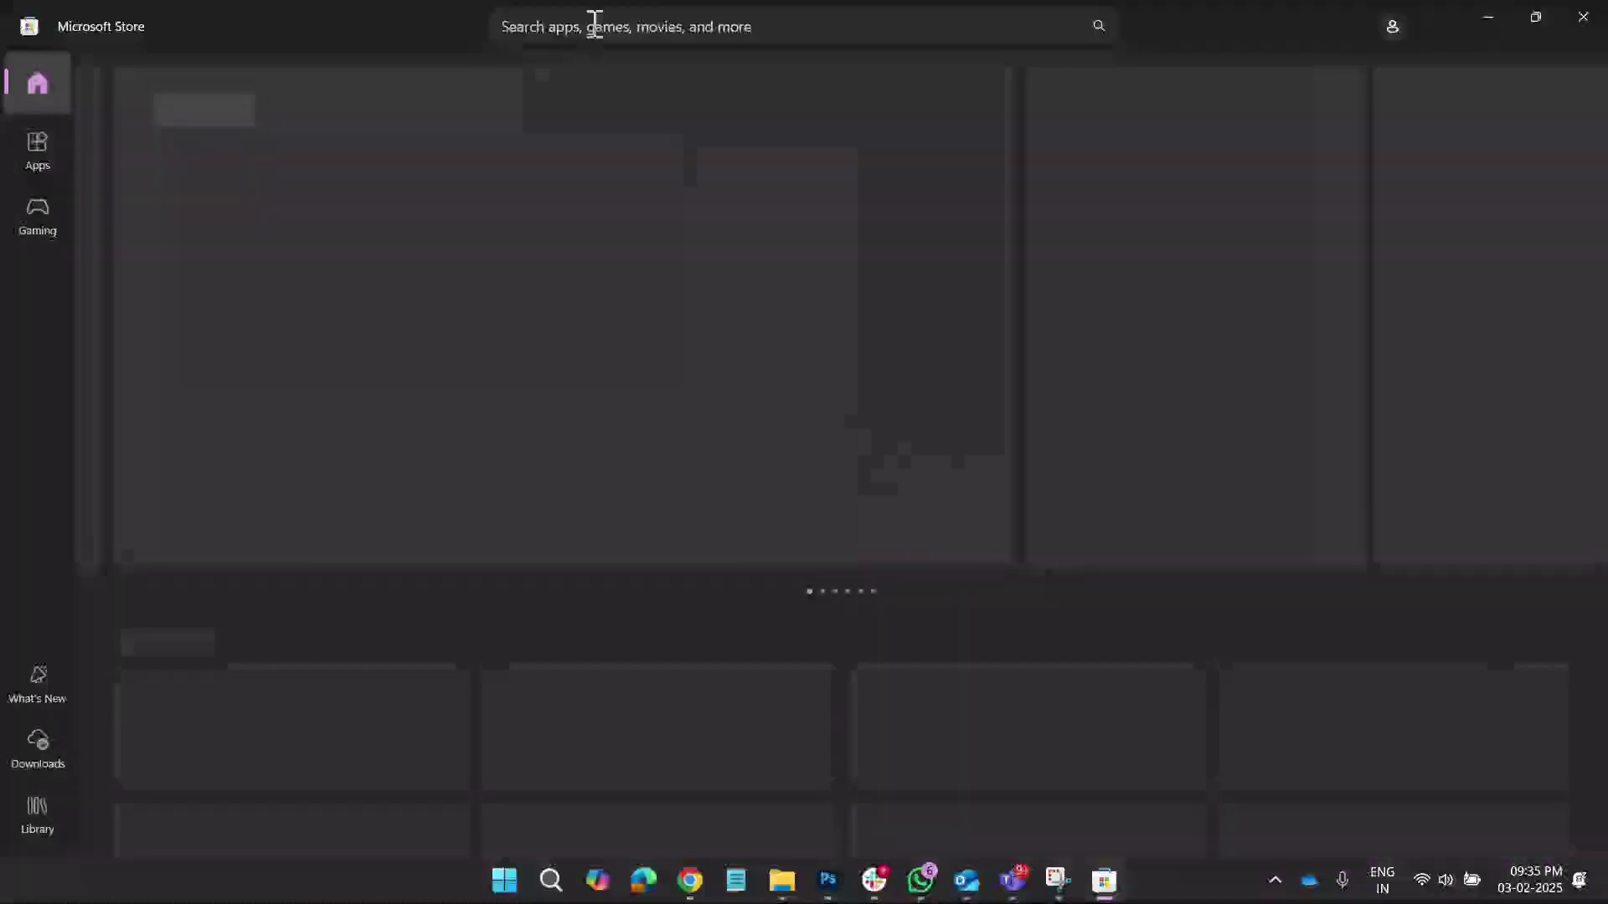
- Search the Store for 'apk installer', open APK Installers, then minimize the Store
{"action": "left_click", "coordinate": [591, 40]}
{"action": "left_click", "coordinate": [563, 84]}
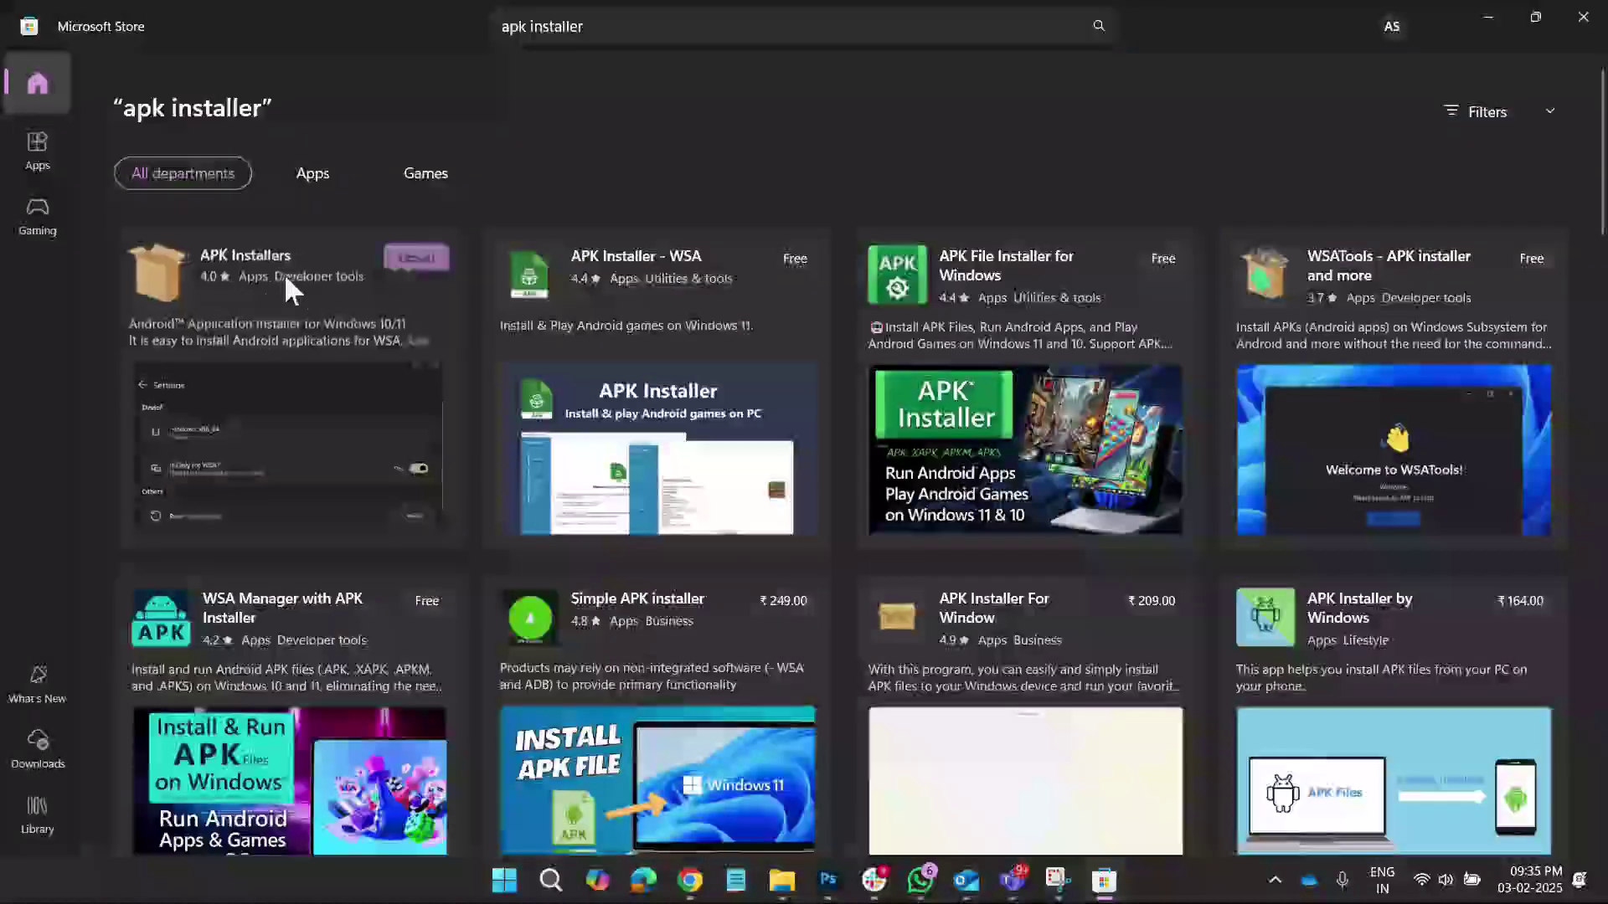
{"action": "left_click", "coordinate": [283, 273]}
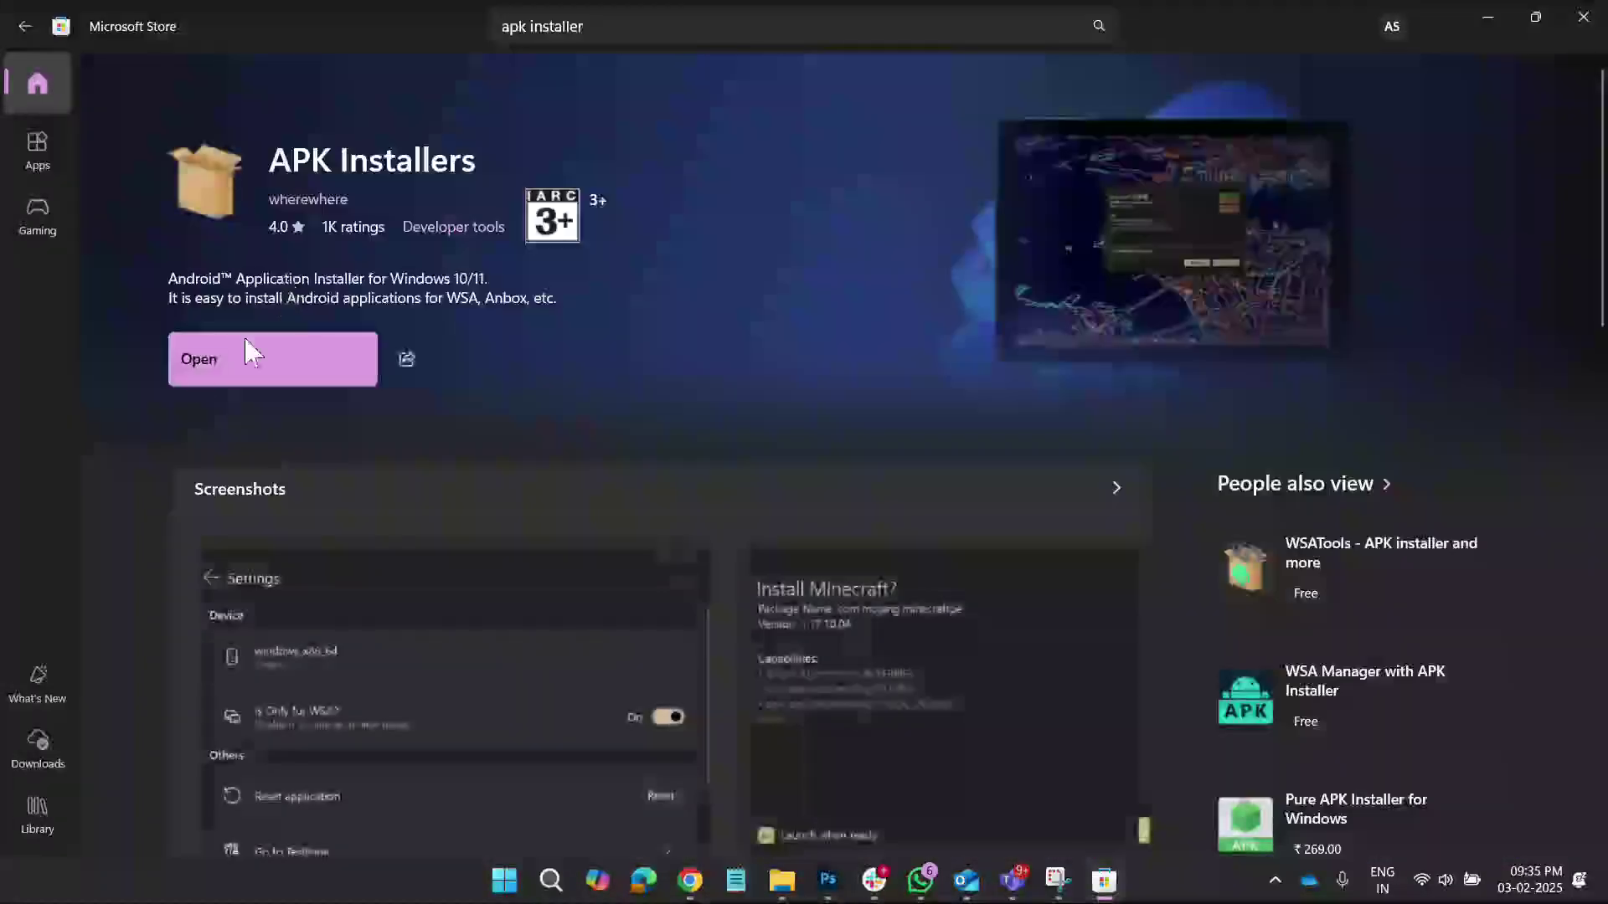
{"action": "left_click", "coordinate": [267, 354]}
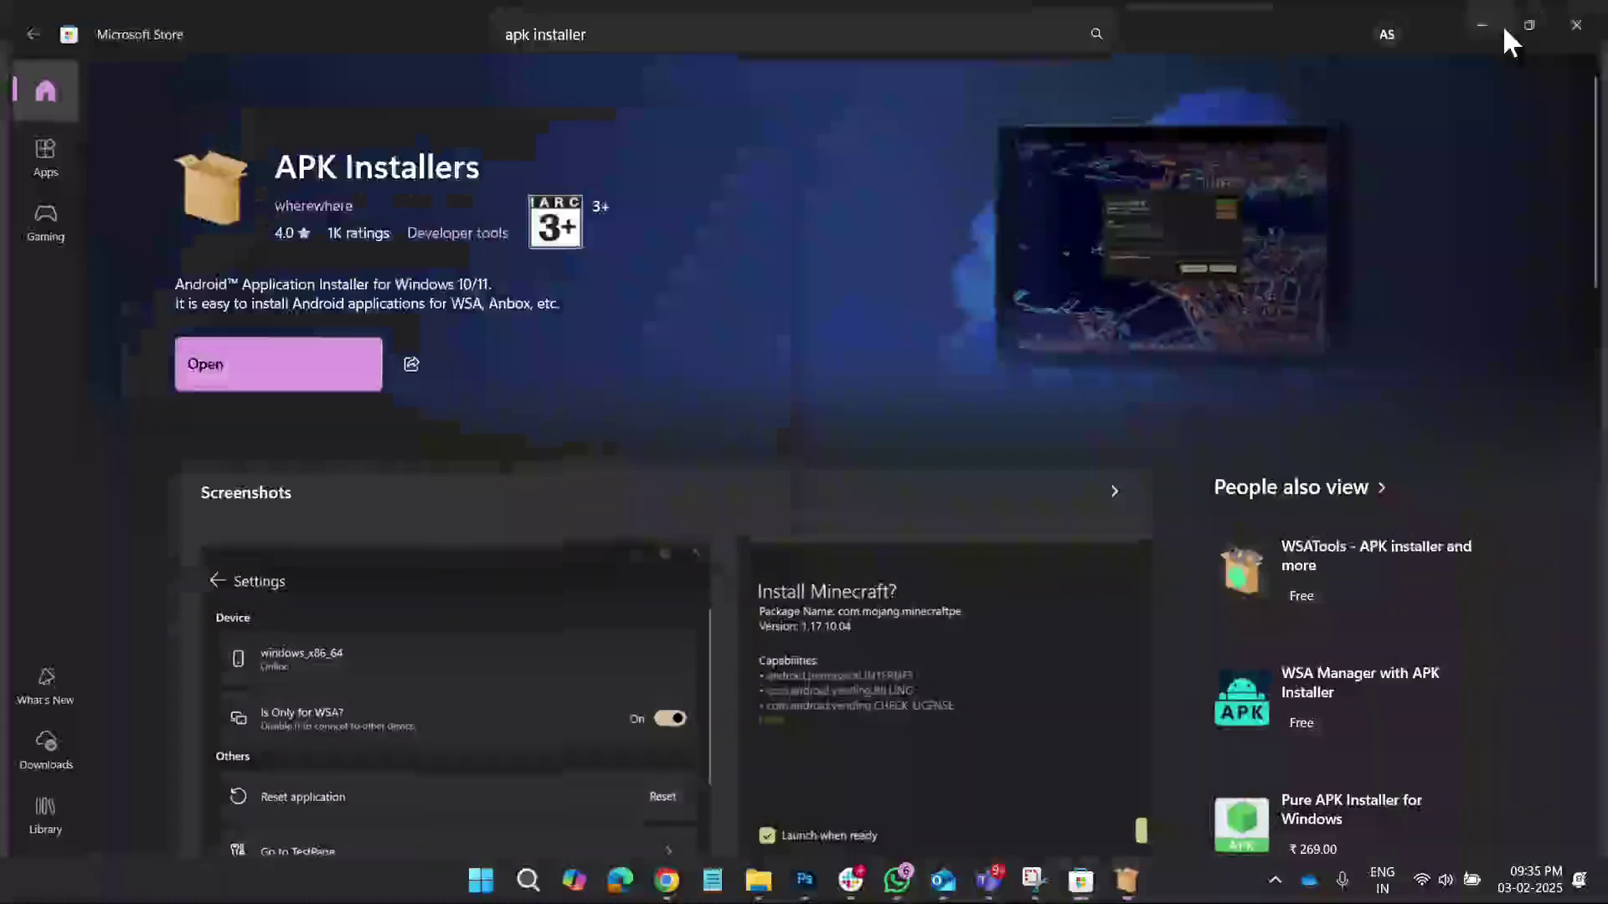
{"action": "left_click", "coordinate": [1503, 27]}
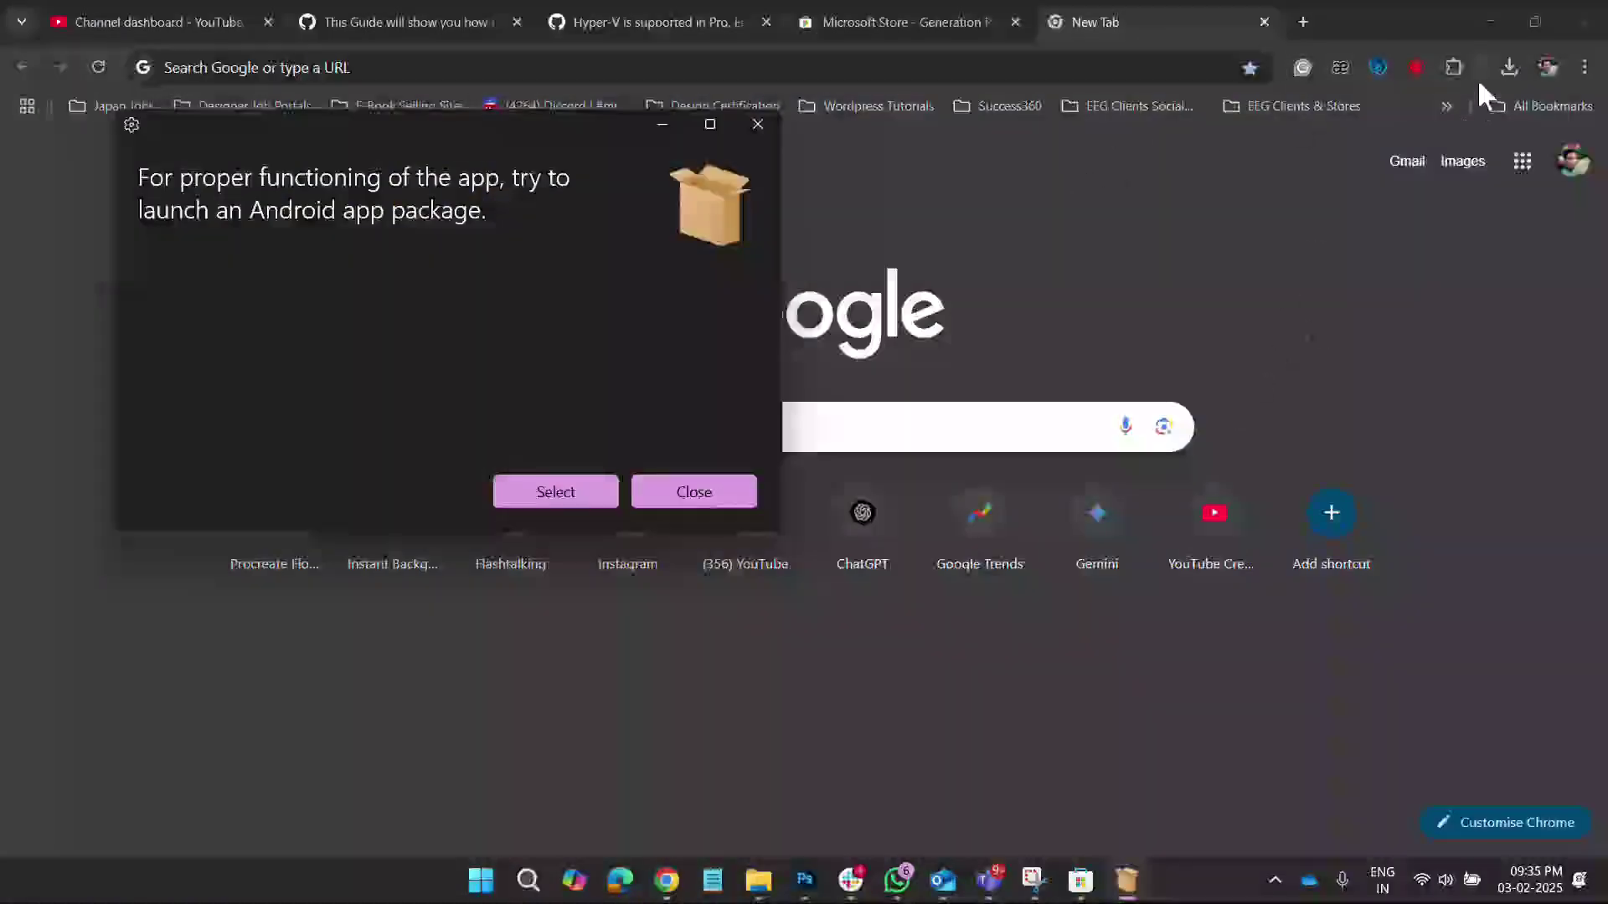
- Minimize Chrome and move the APK Installers window toward the centre
{"action": "left_click_drag", "start_coordinate": [1375, 20], "coordinate": [1333, 162]}
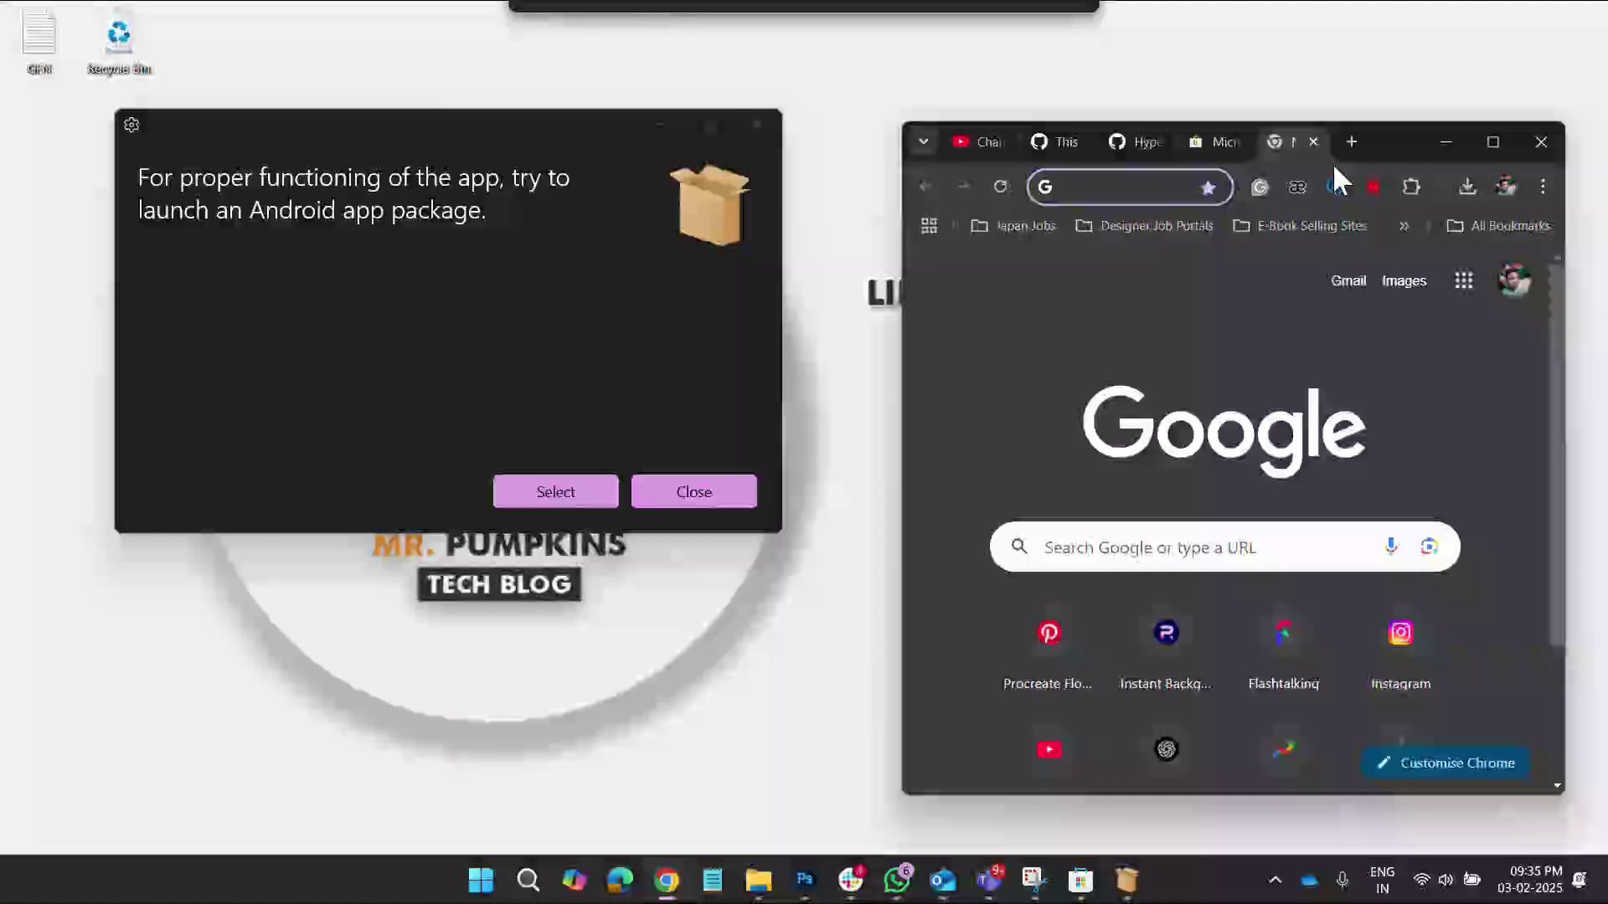
{"action": "left_click", "coordinate": [1446, 142]}
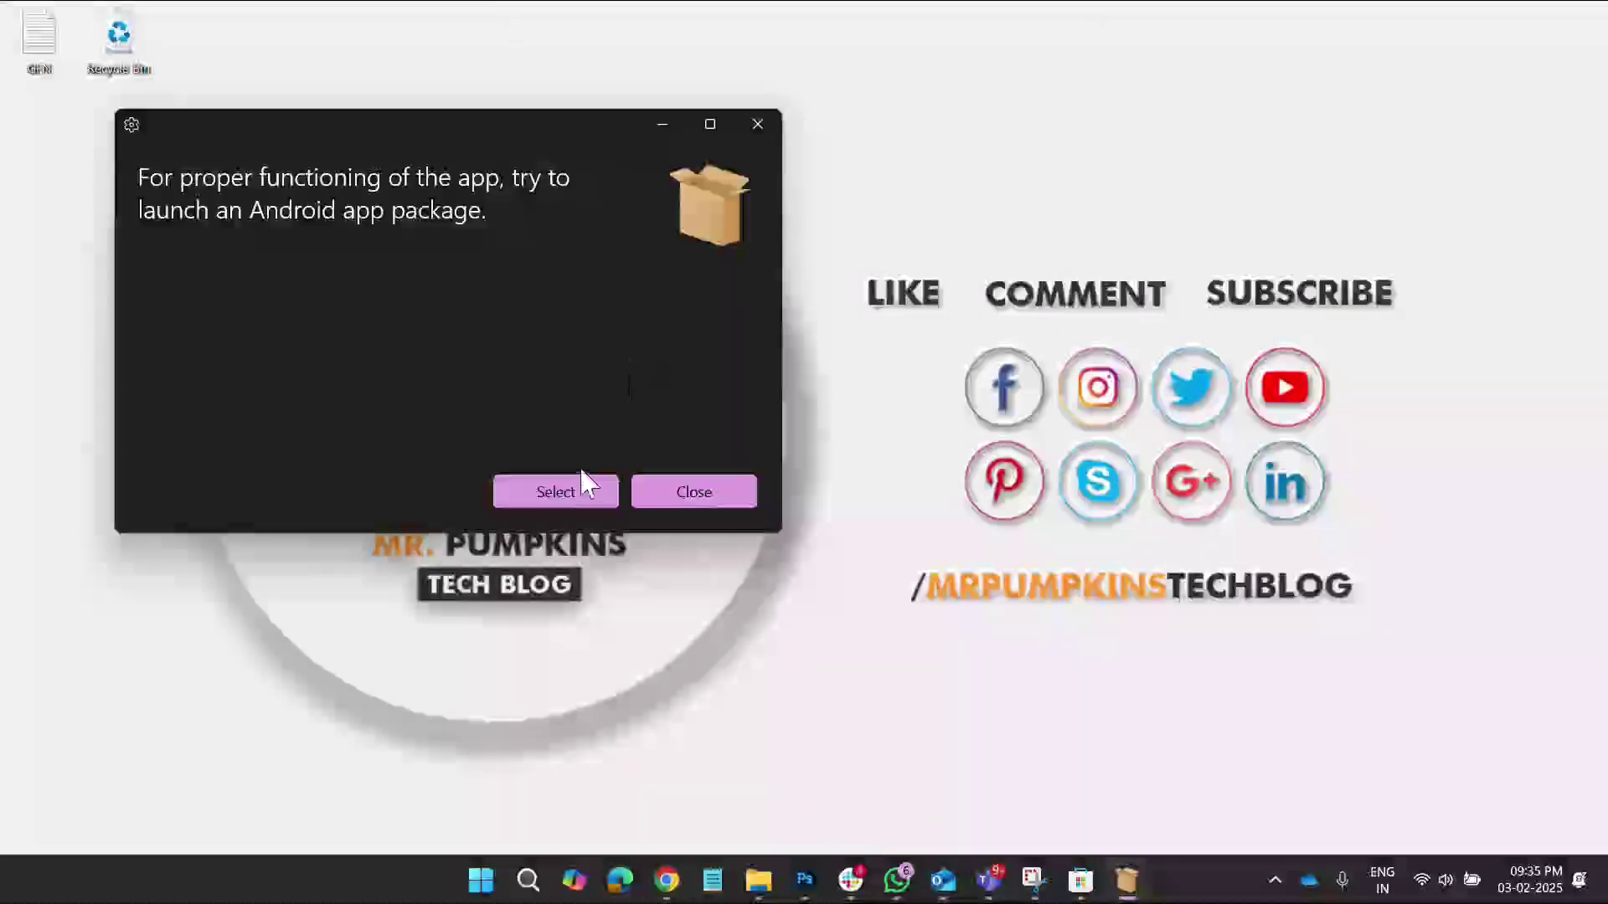
{"action": "left_click_drag", "start_coordinate": [410, 124], "coordinate": [780, 130]}
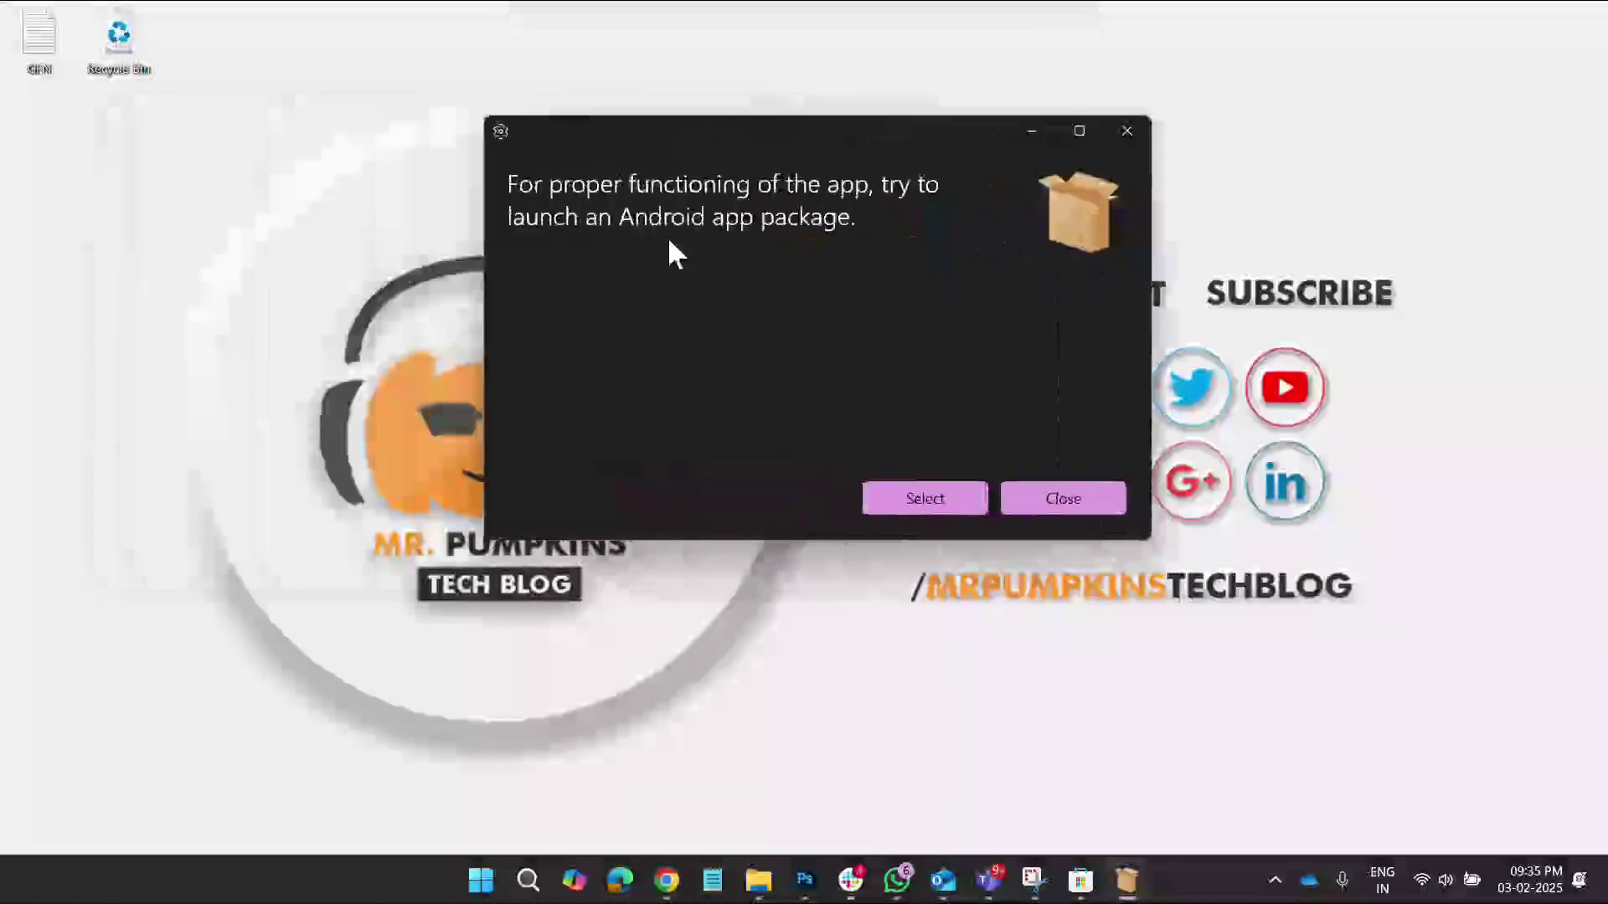
- Load the FotoSlider APK from Downloads, always allow ADB debugging, and start WSA
{"action": "left_click", "coordinate": [903, 505]}
{"action": "double_click", "coordinate": [797, 342]}
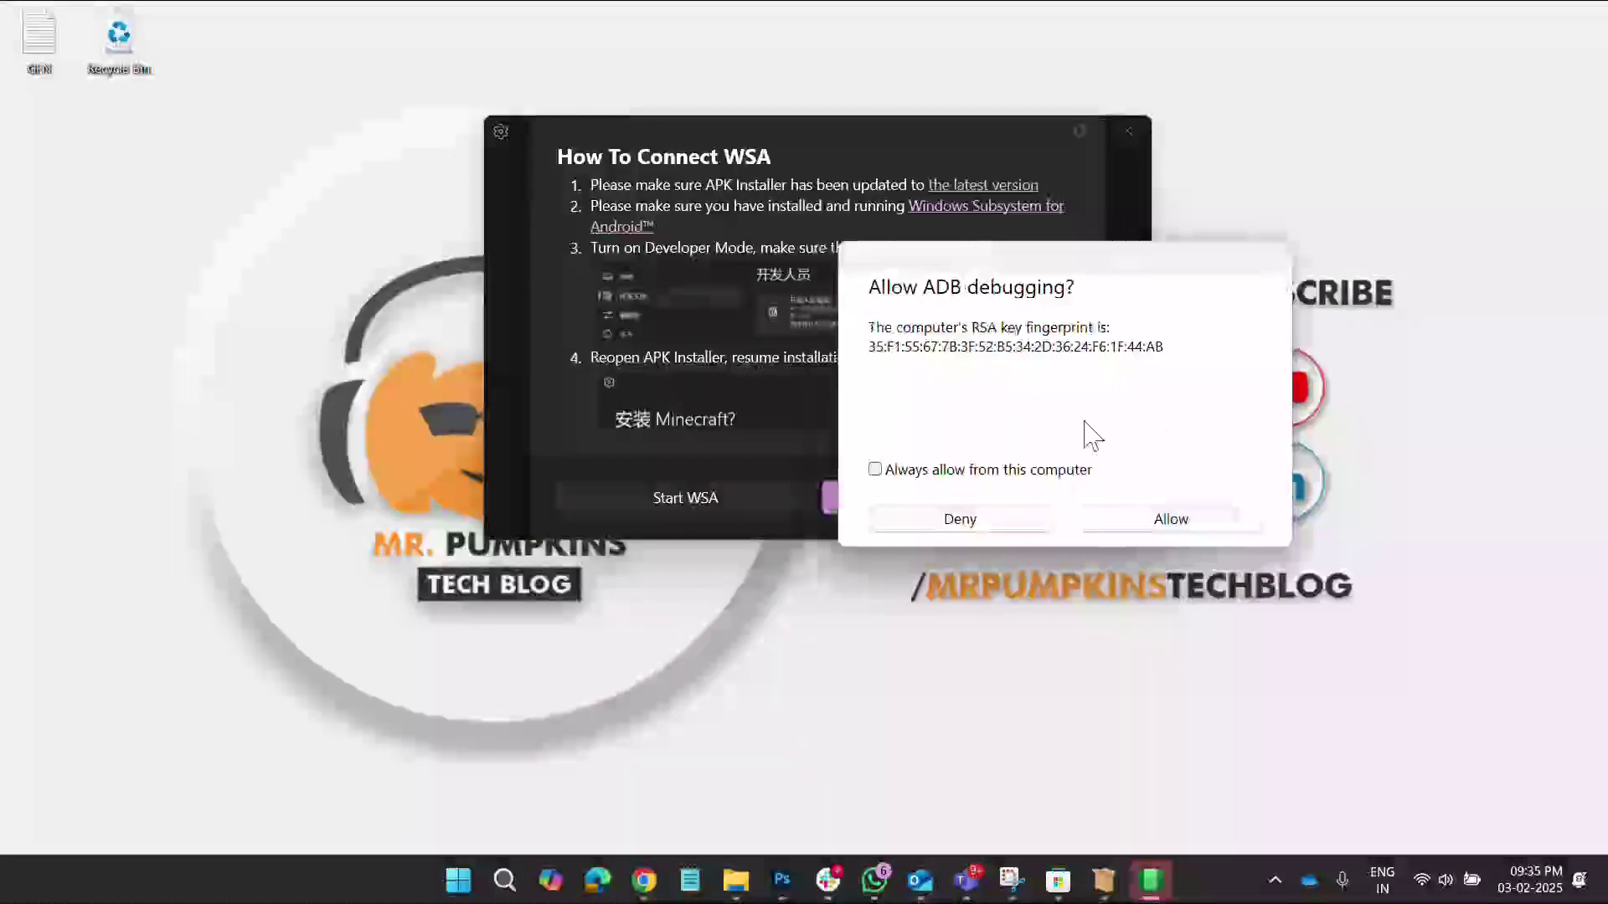
{"action": "left_click", "coordinate": [875, 469]}
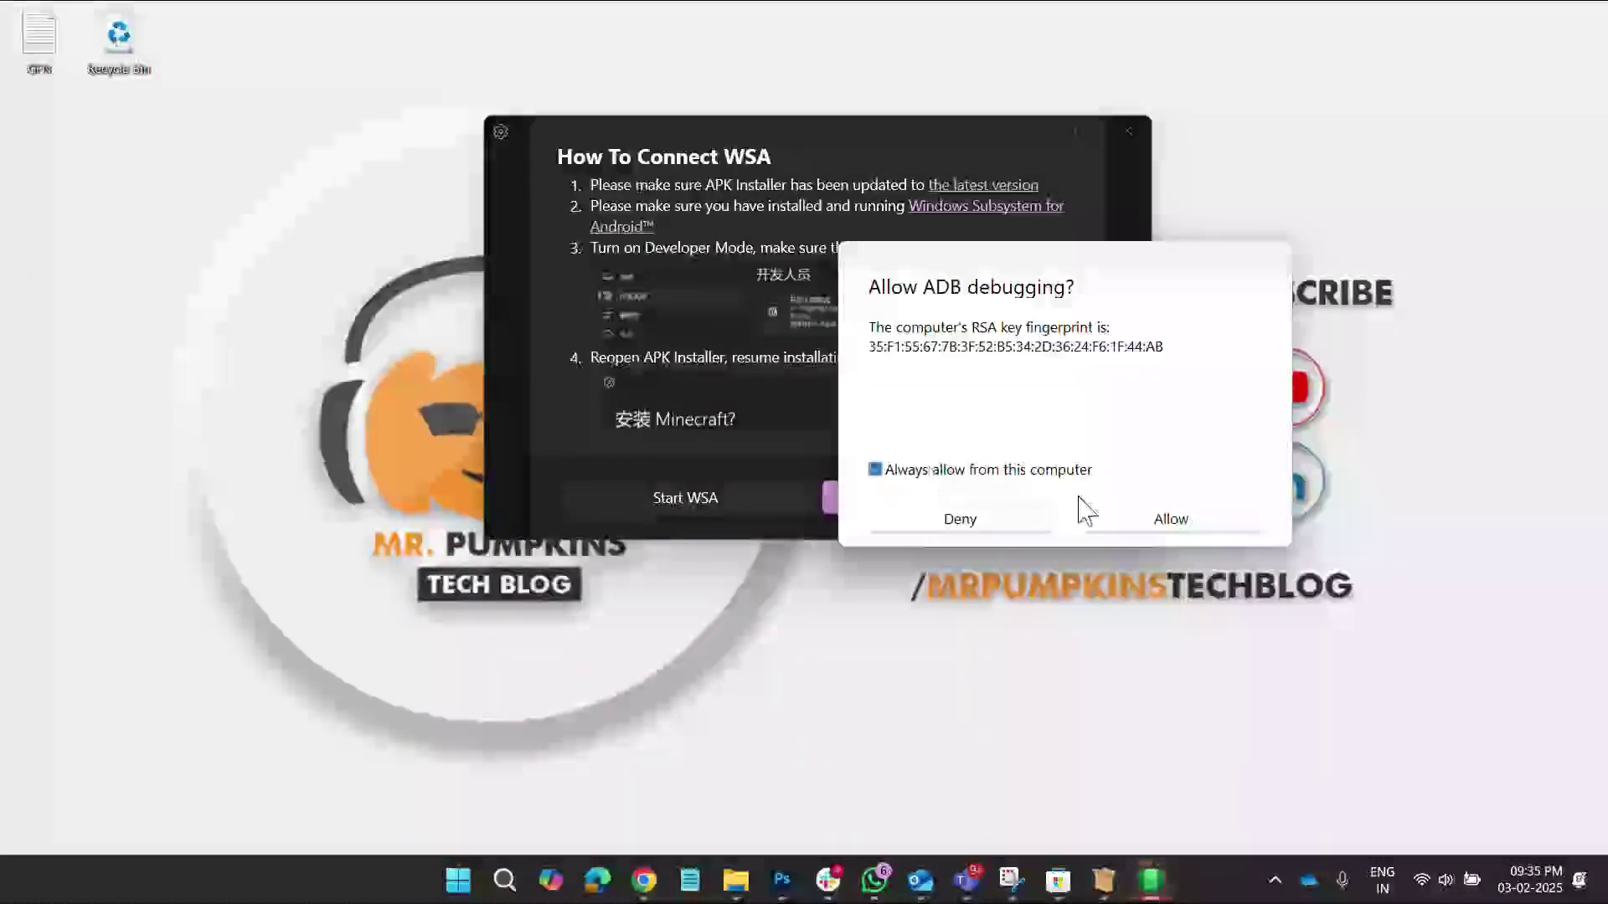
{"action": "left_click", "coordinate": [1147, 521]}
{"action": "left_click", "coordinate": [717, 497]}
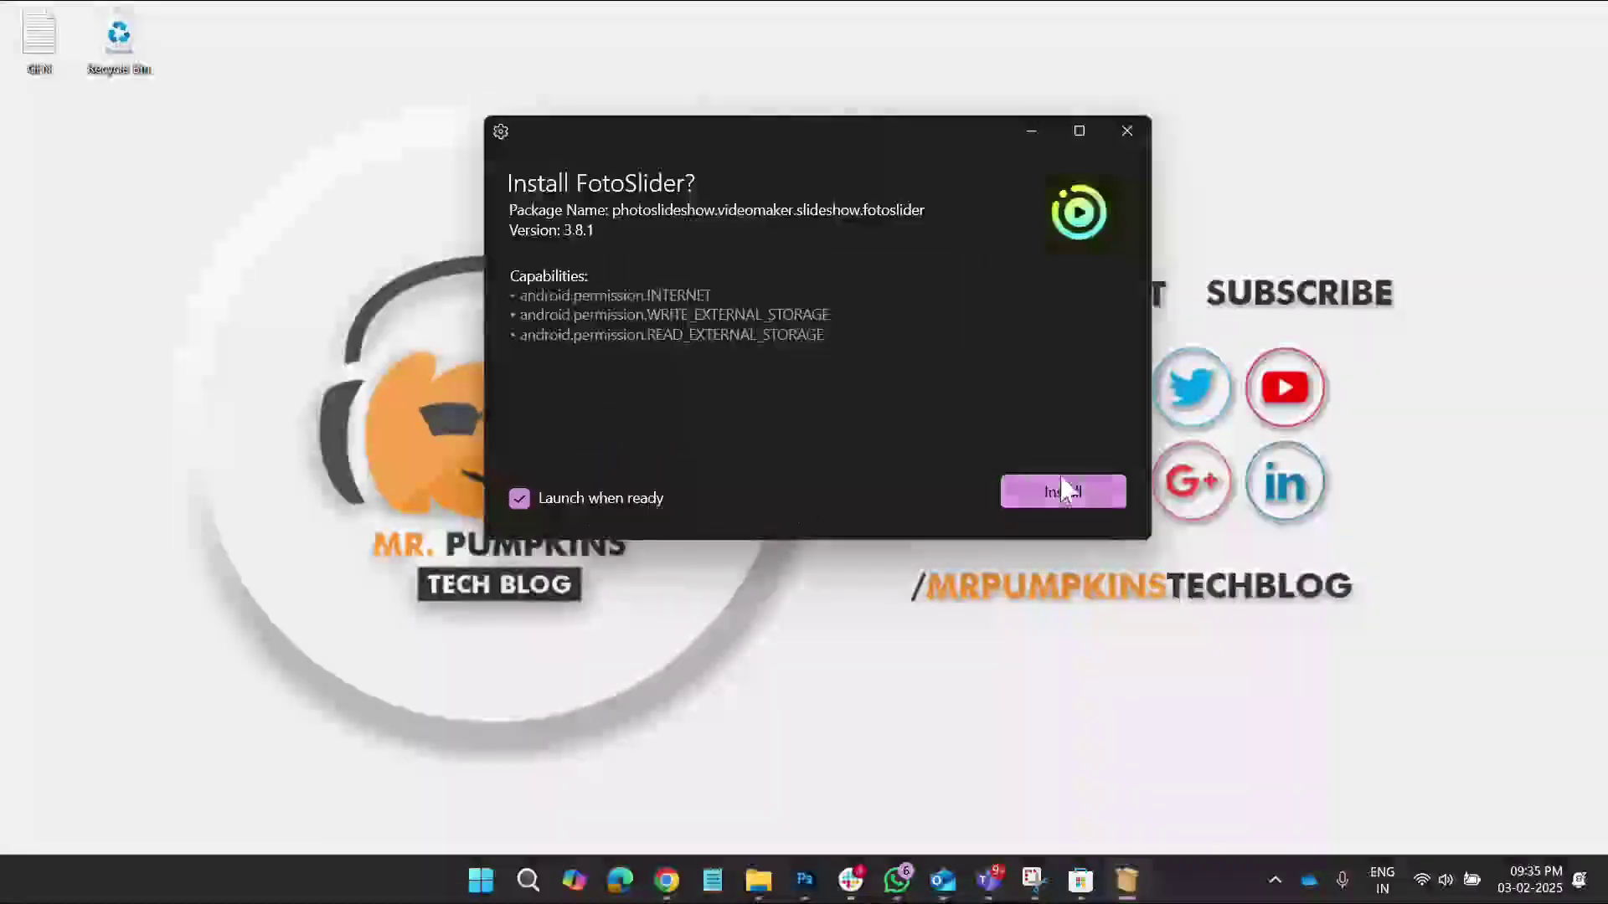
- Install FotoSlider 3.8.1 and launch it once it reports ready
{"action": "left_click", "coordinate": [1086, 494]}
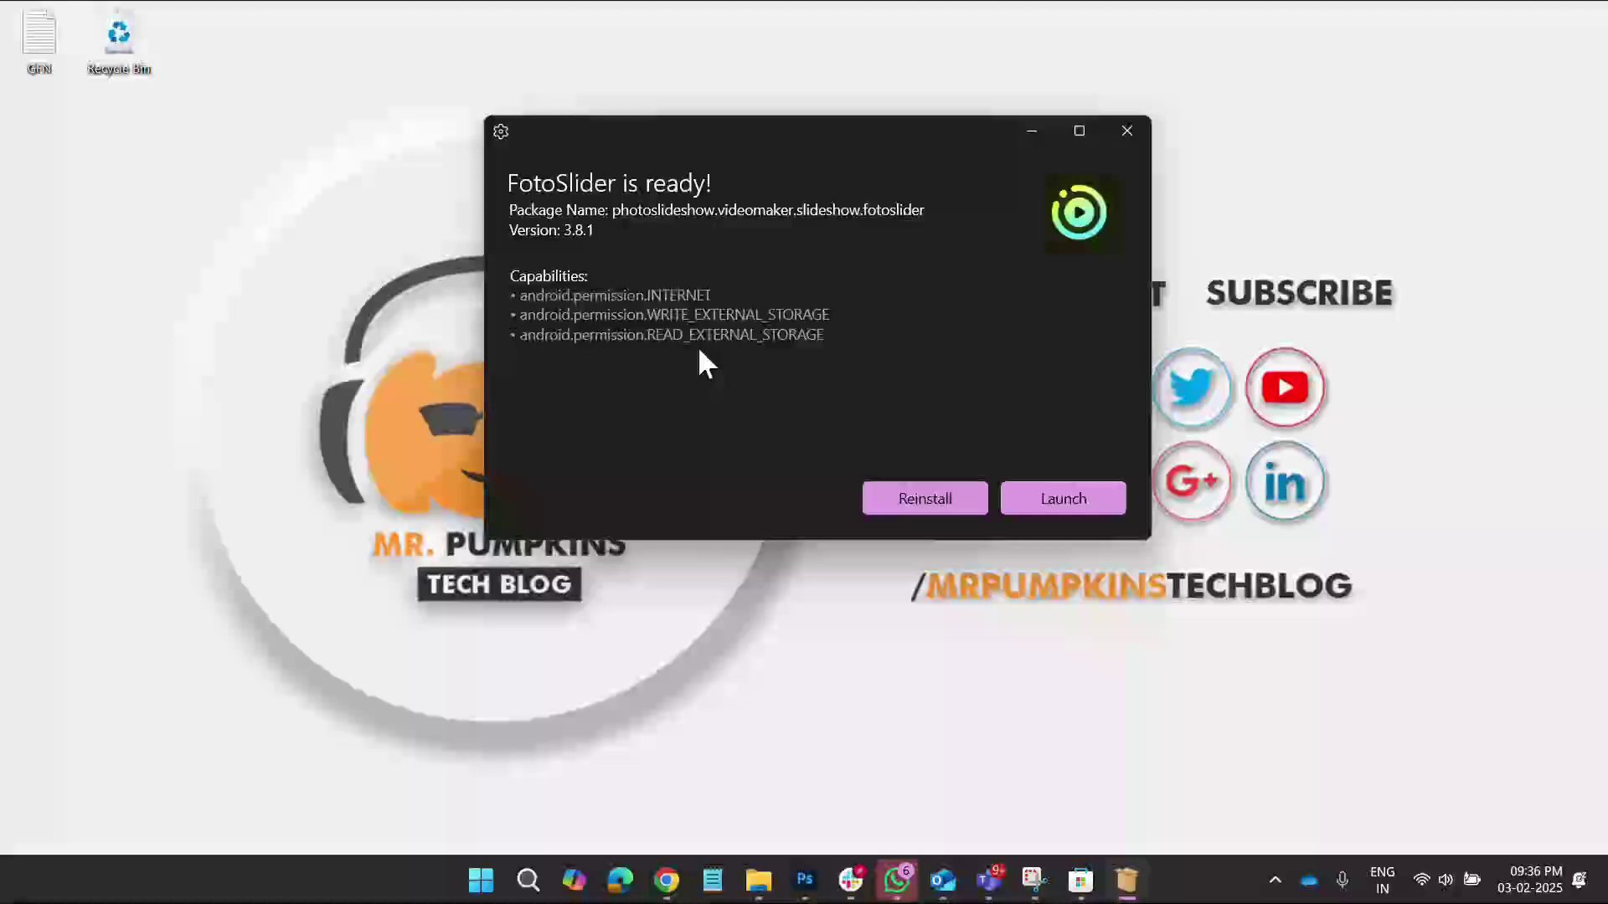
{"action": "left_click", "coordinate": [1067, 498]}
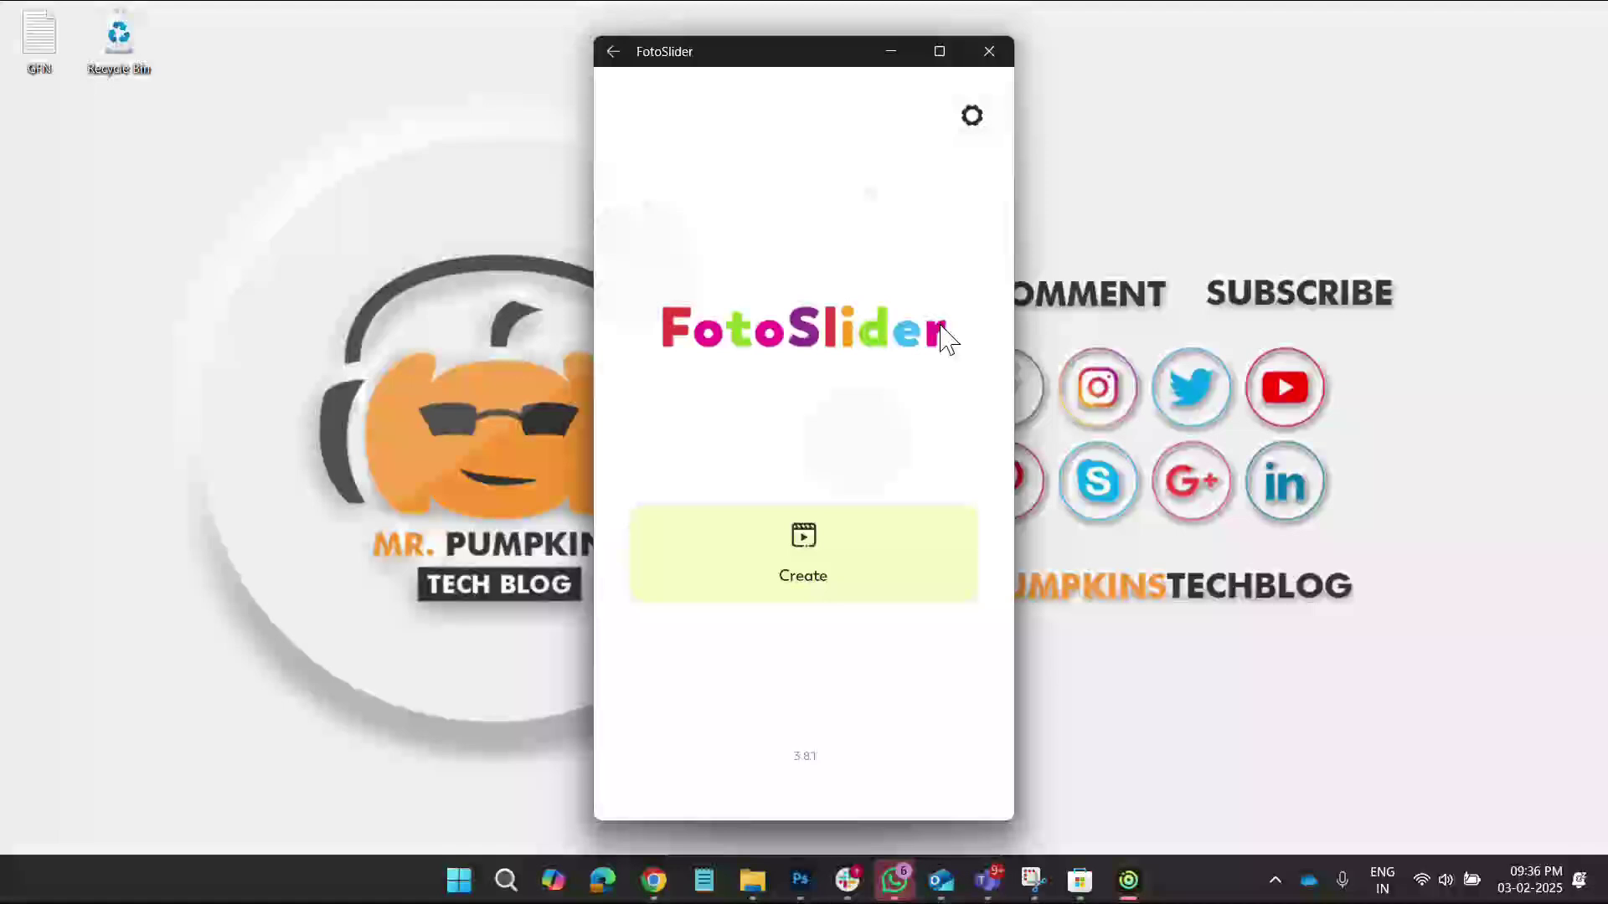
- Move the FotoSlider window down-left, then close the app
{"action": "left_click_drag", "start_coordinate": [646, 52], "coordinate": [400, 49]}
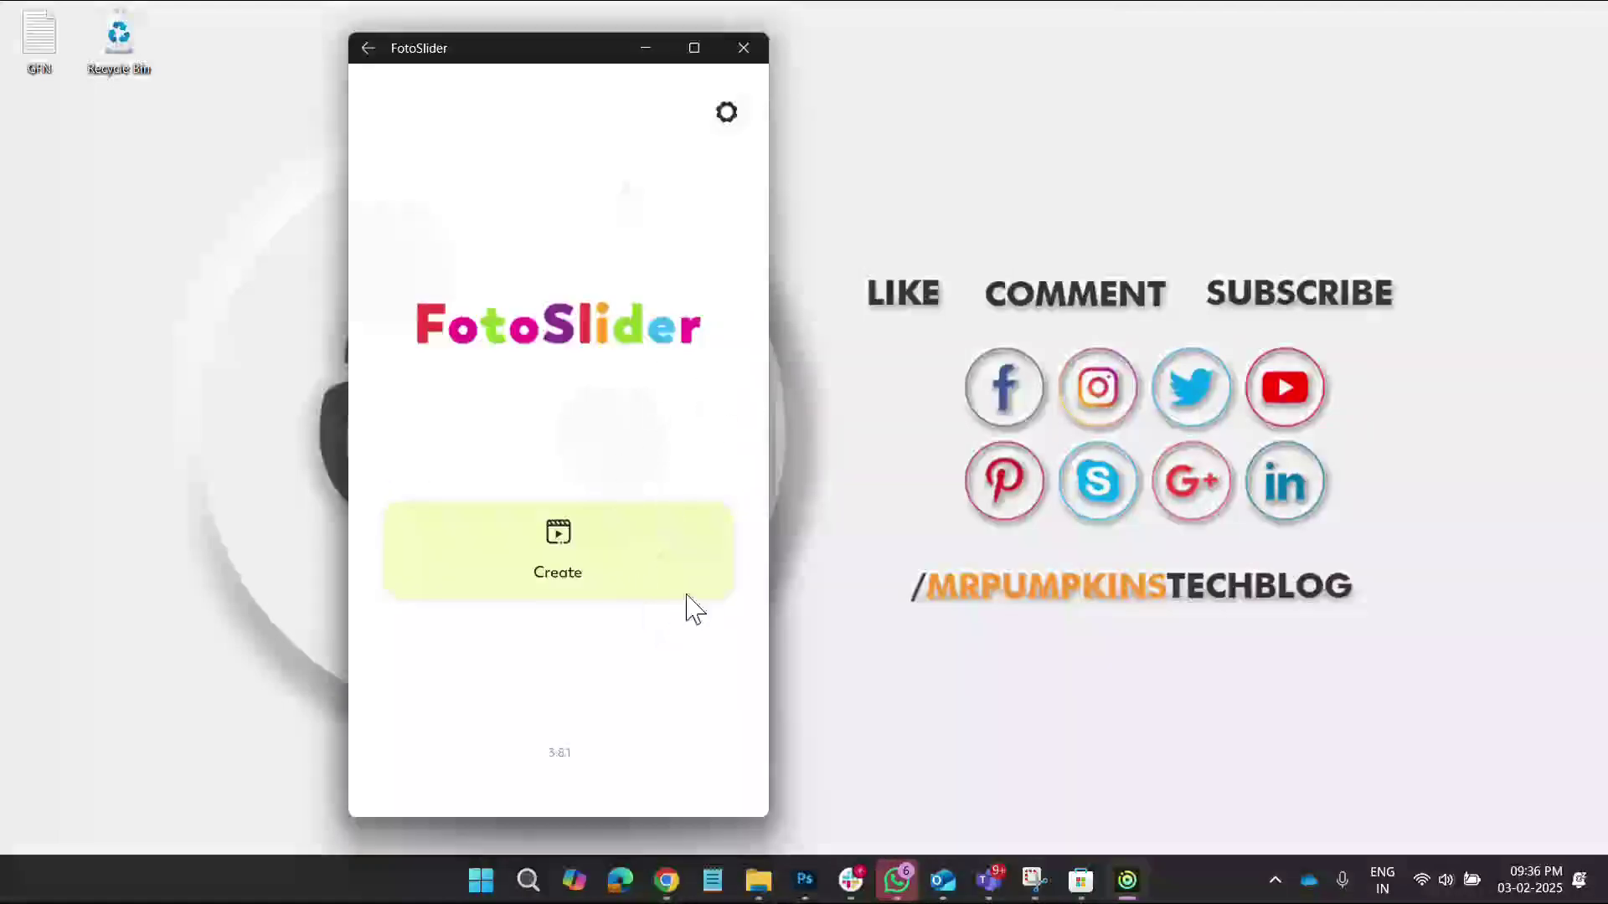
{"action": "left_click_drag", "start_coordinate": [424, 52], "coordinate": [316, 125]}
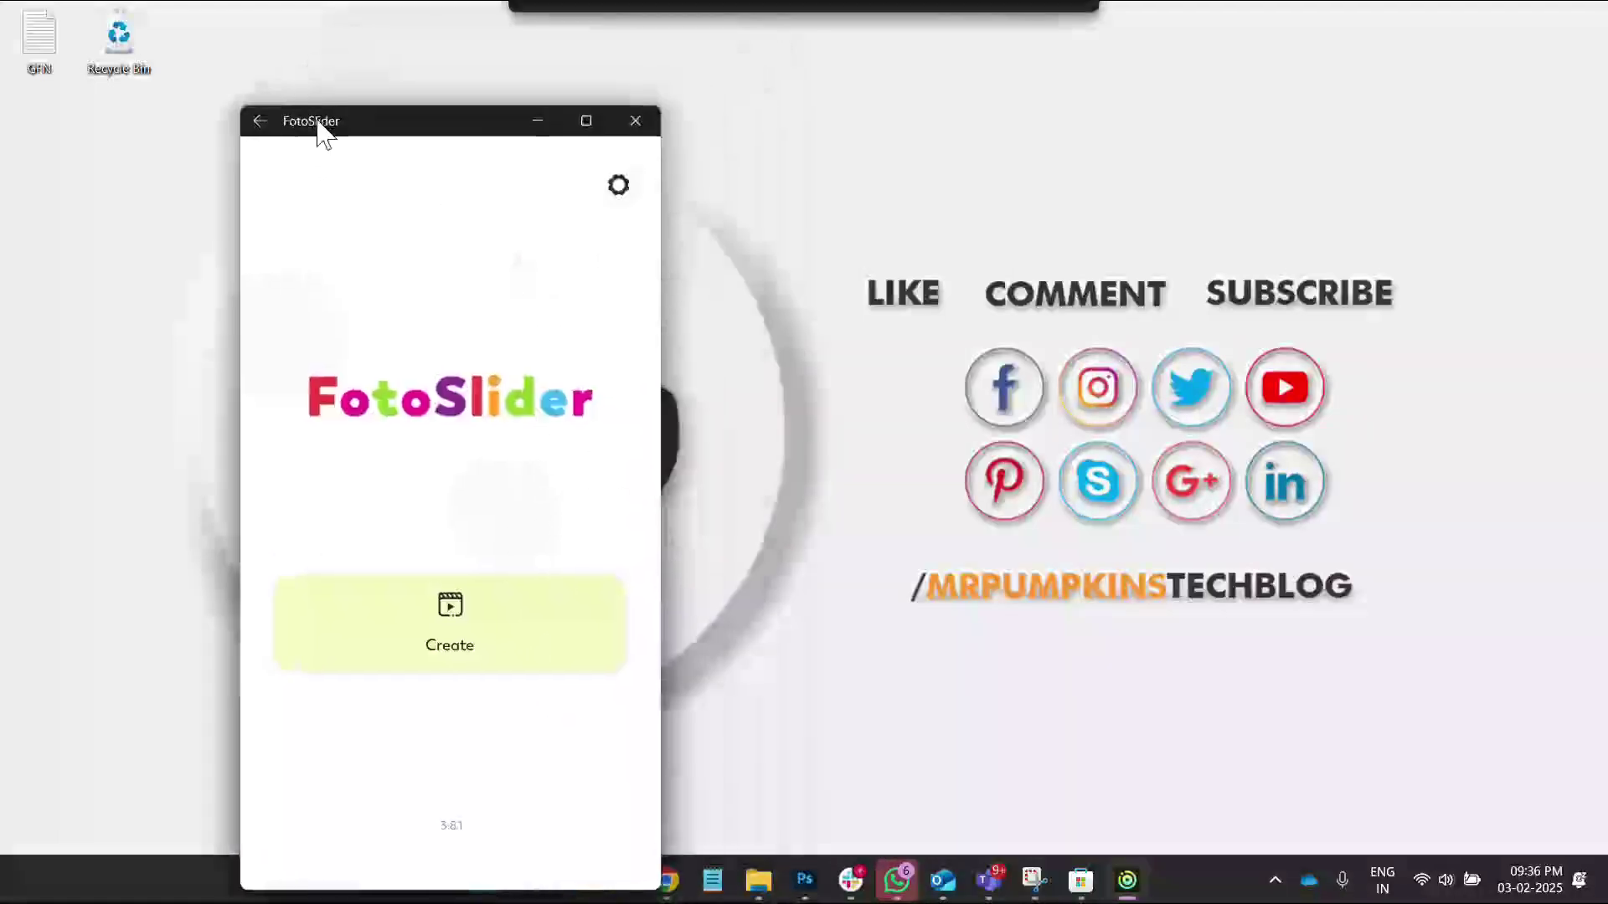
{"action": "left_click", "coordinate": [636, 121]}
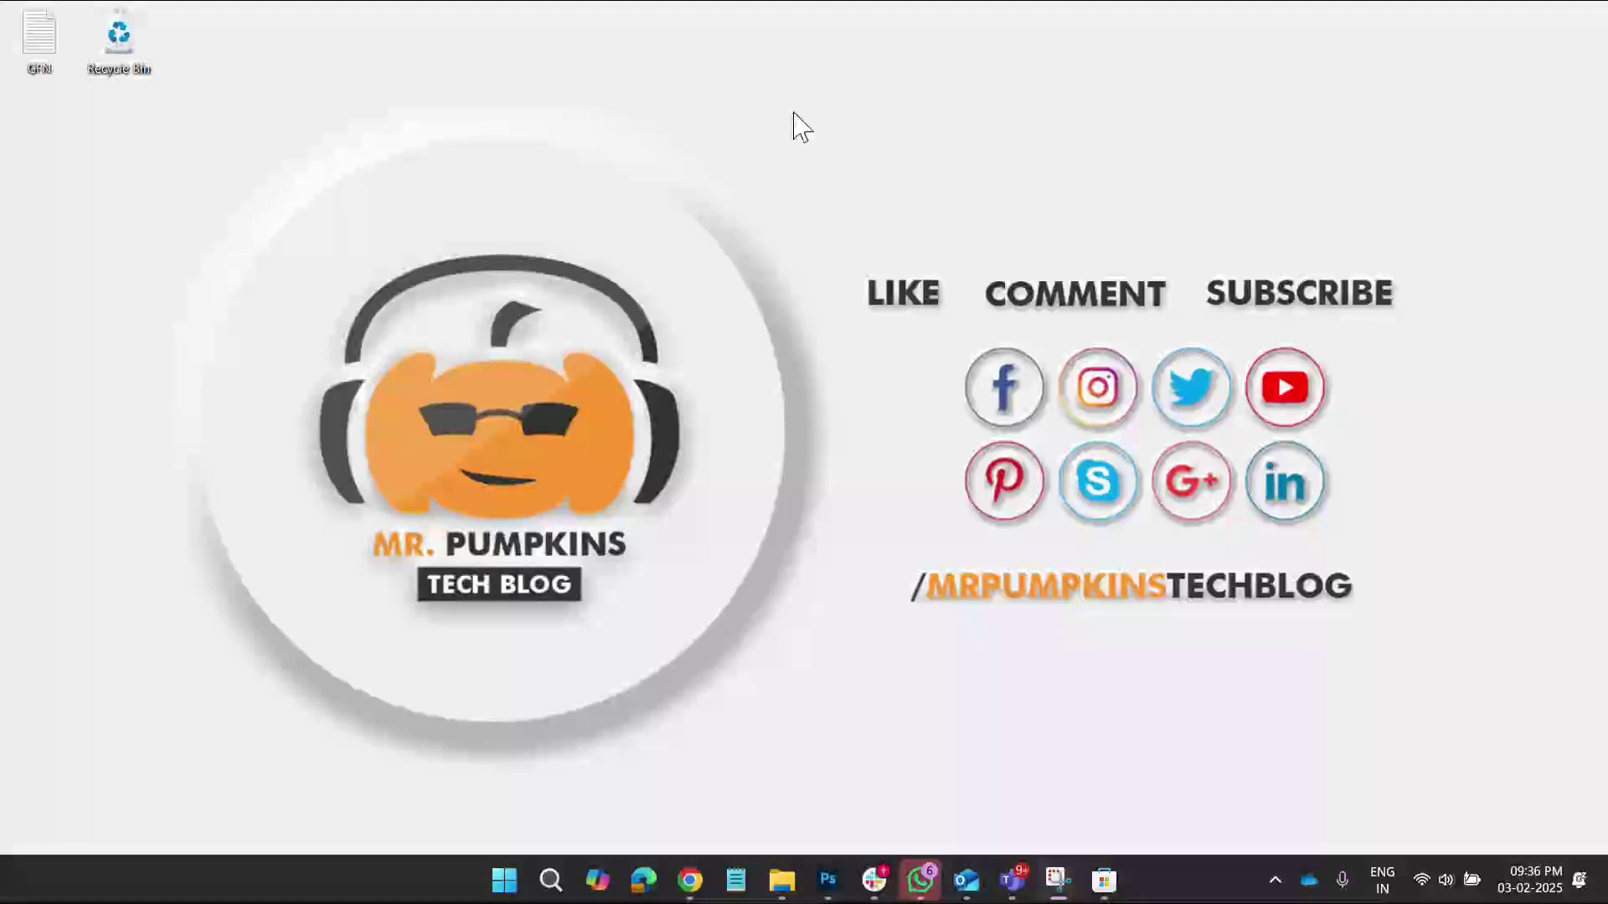
{"action": "left_click", "coordinate": [729, 45]}
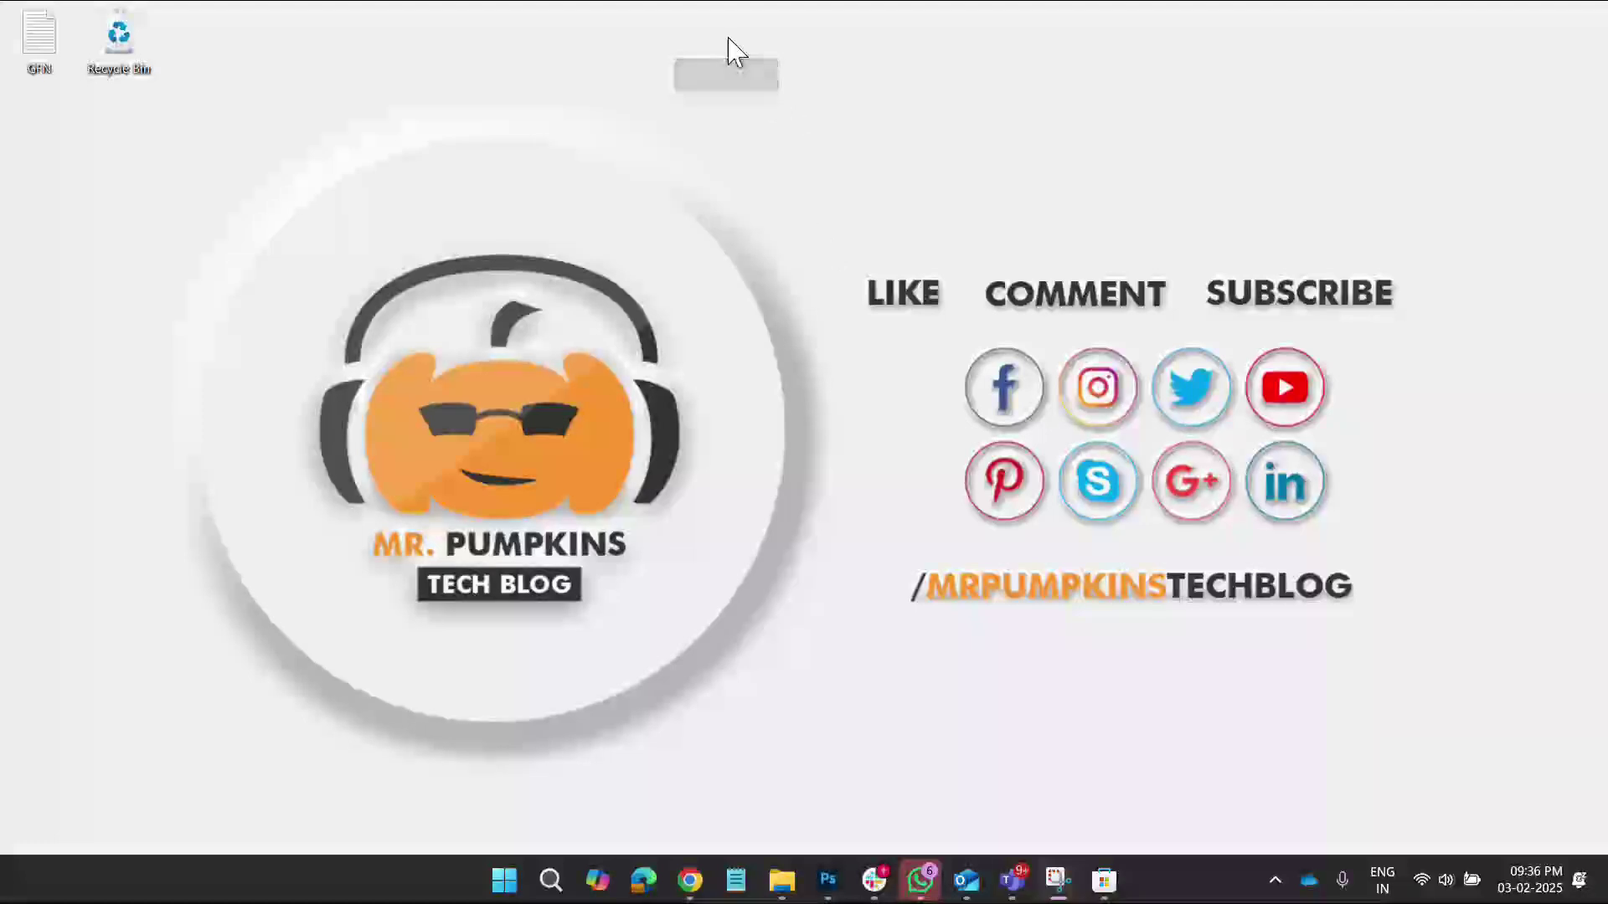